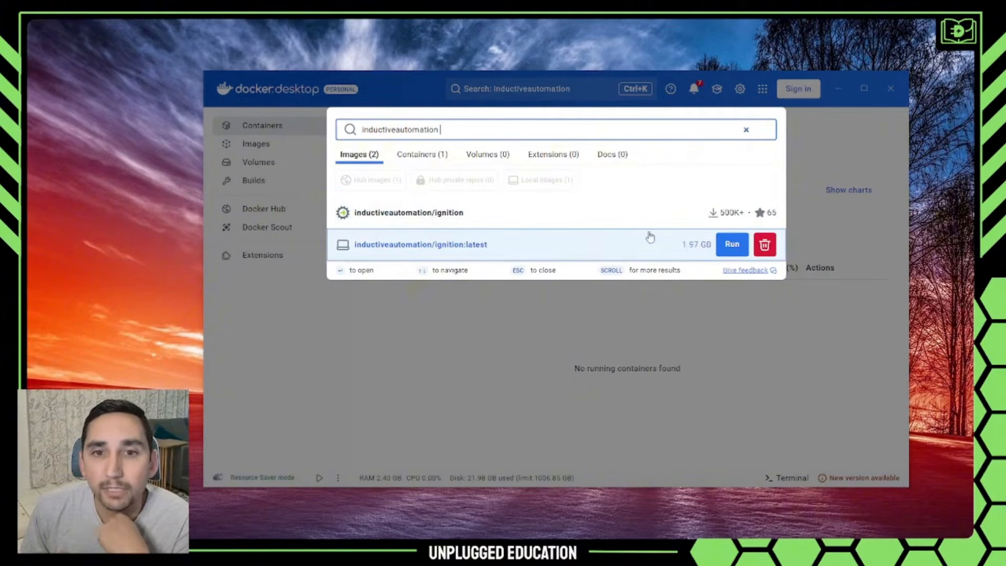
- Pull the inductiveautomation/ignition image with tag 8.3.0-beta1 from the search results
left_click(702, 213)
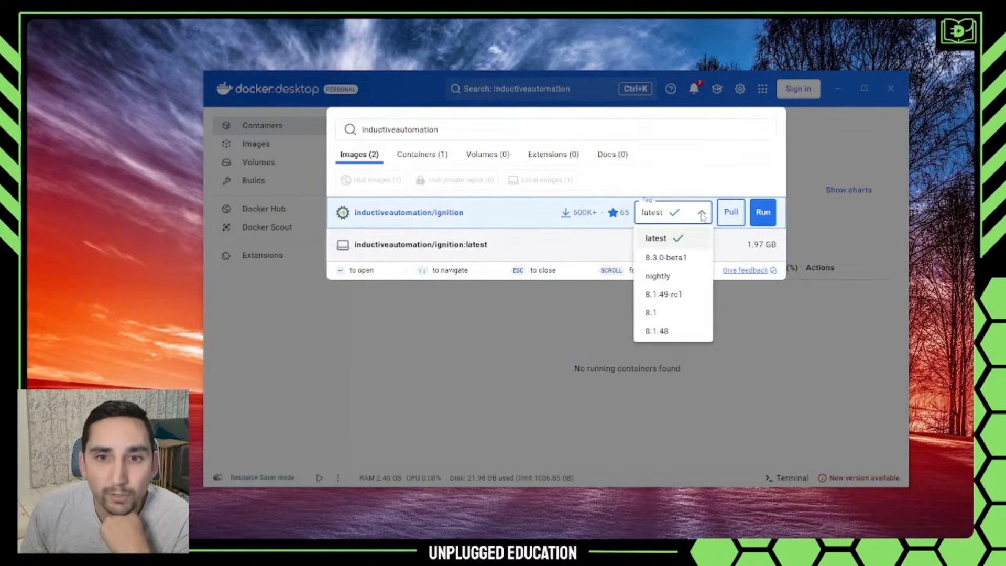
left_click(666, 258)
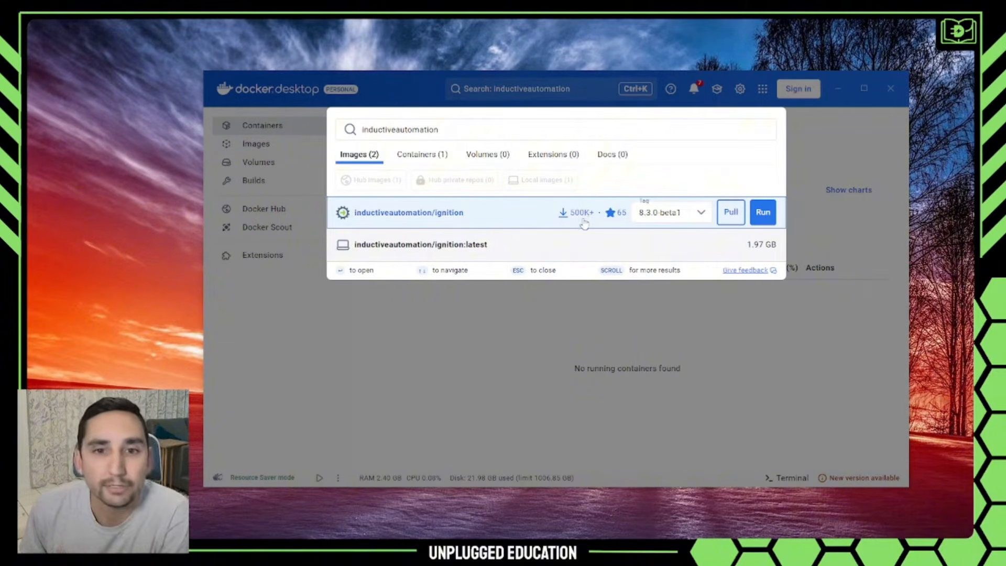
left_click(758, 218)
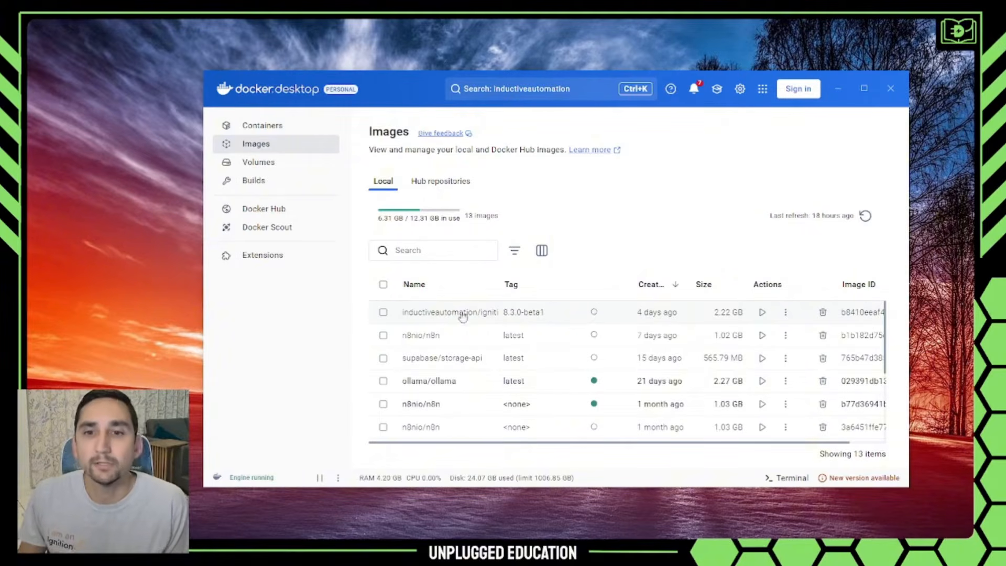
- Run the 8.3.0-beta1 image as container IgnitionBeta on host port 8089, then open its 8089:8088 link
left_click(762, 312)
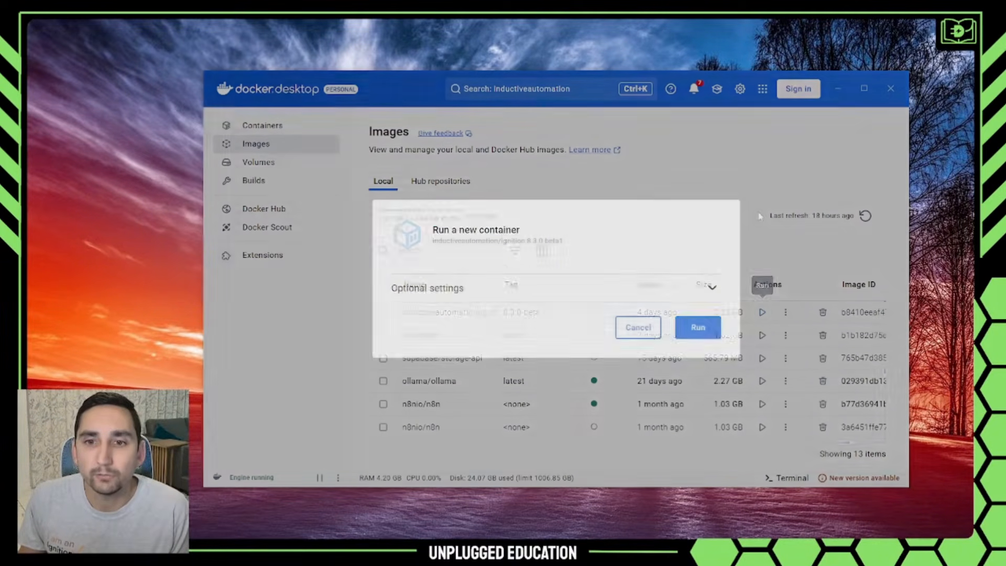
left_click(714, 290)
left_click(443, 206)
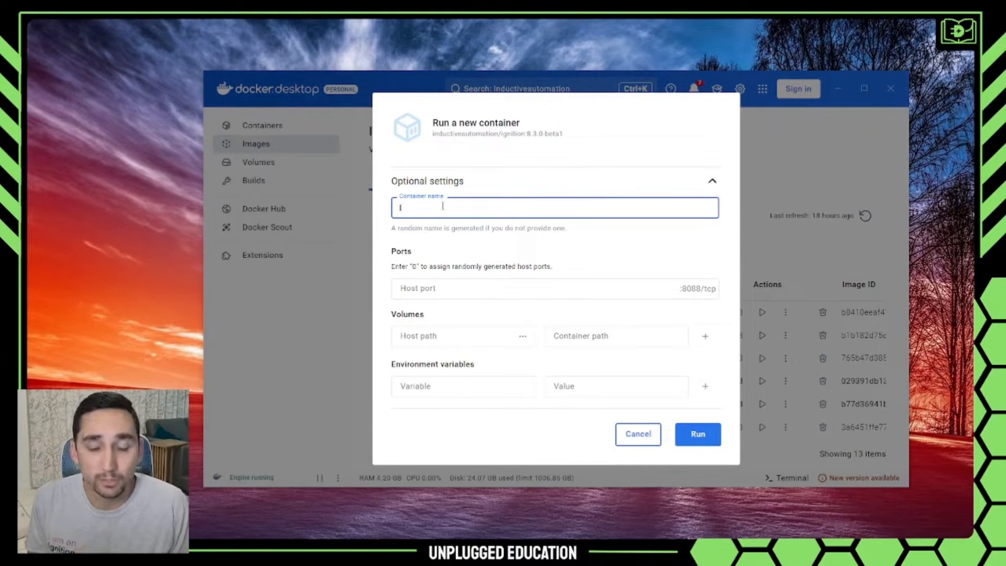
type("IgnitionBeta")
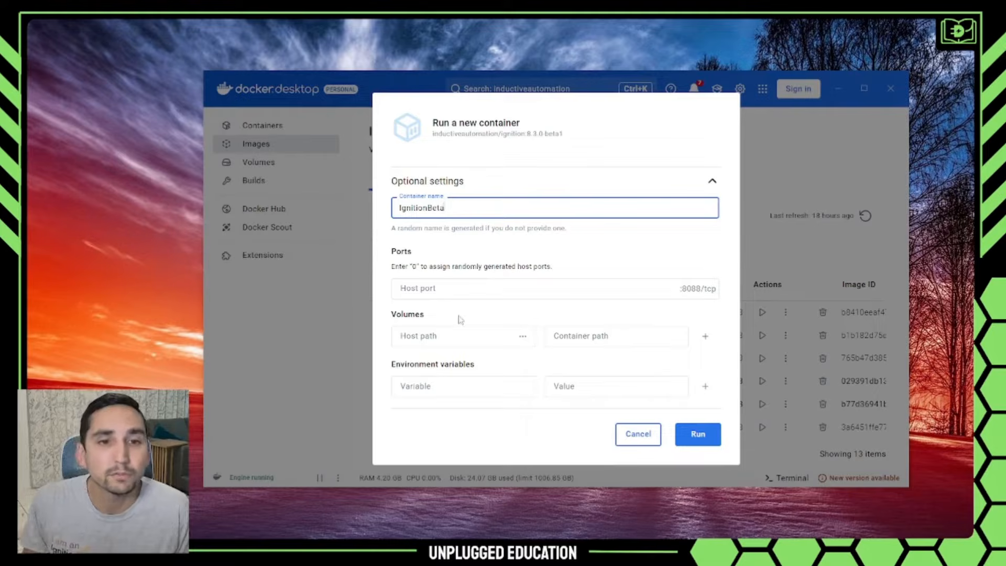
left_click(473, 293)
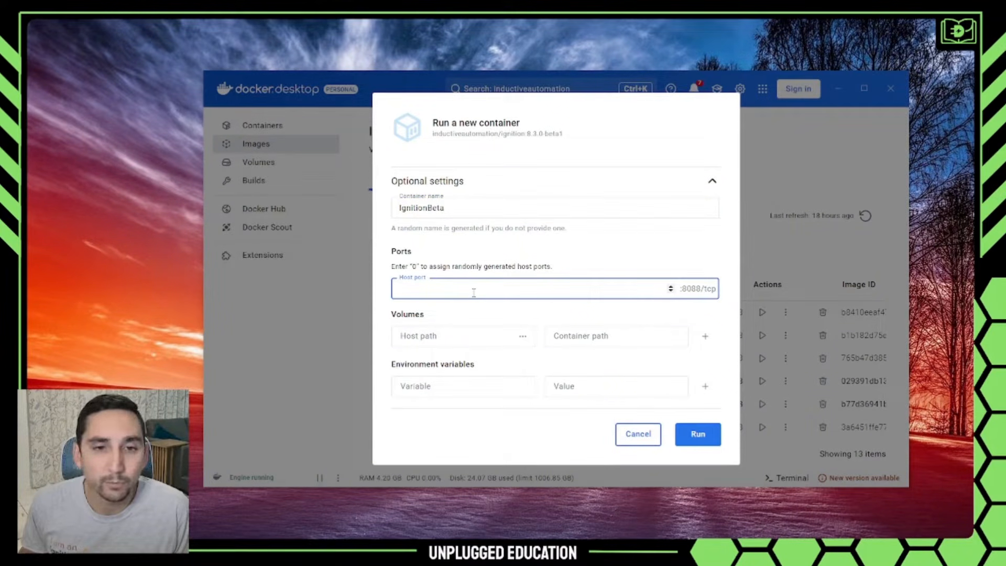
type("8089")
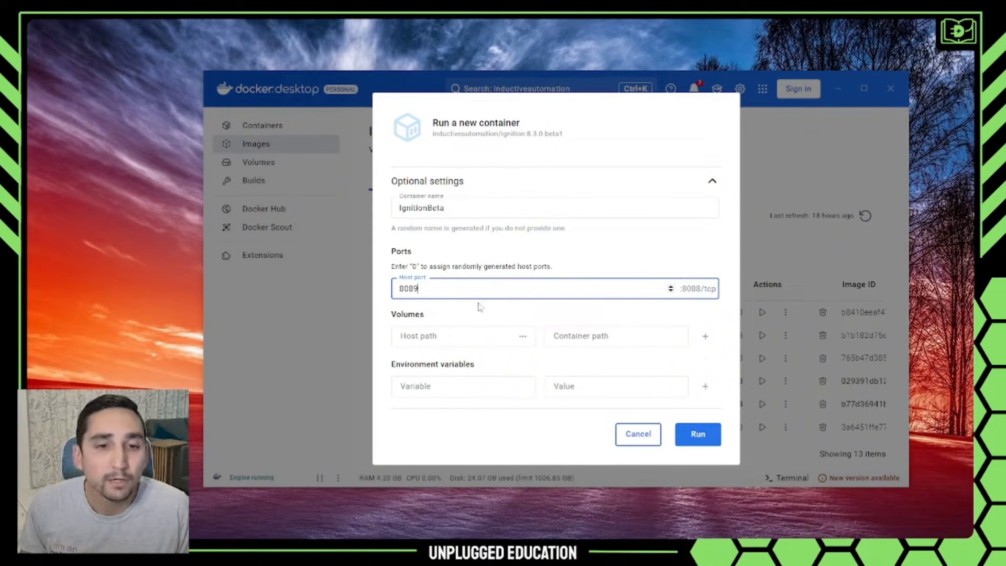
left_click(499, 316)
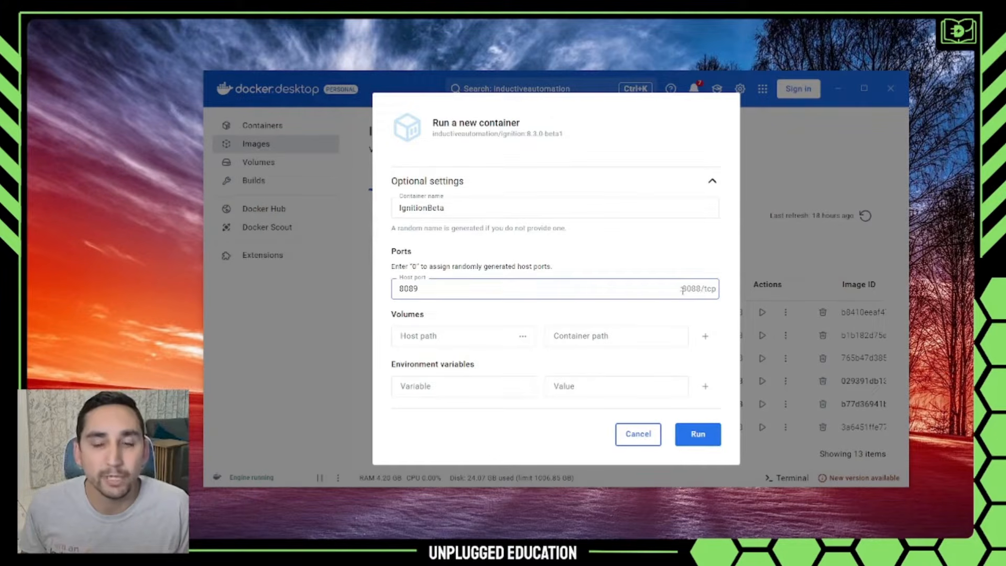
left_click(574, 286)
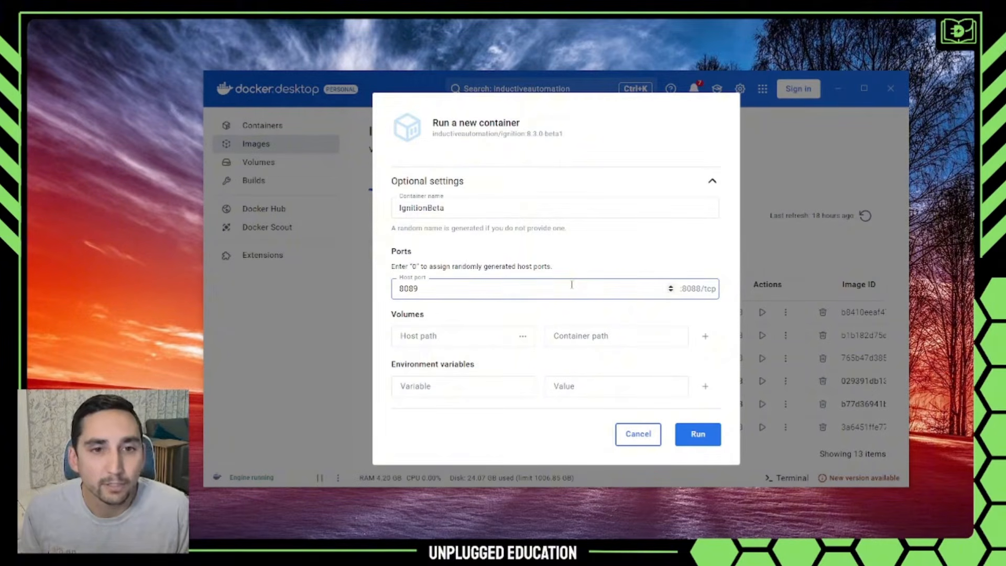
left_click(588, 359)
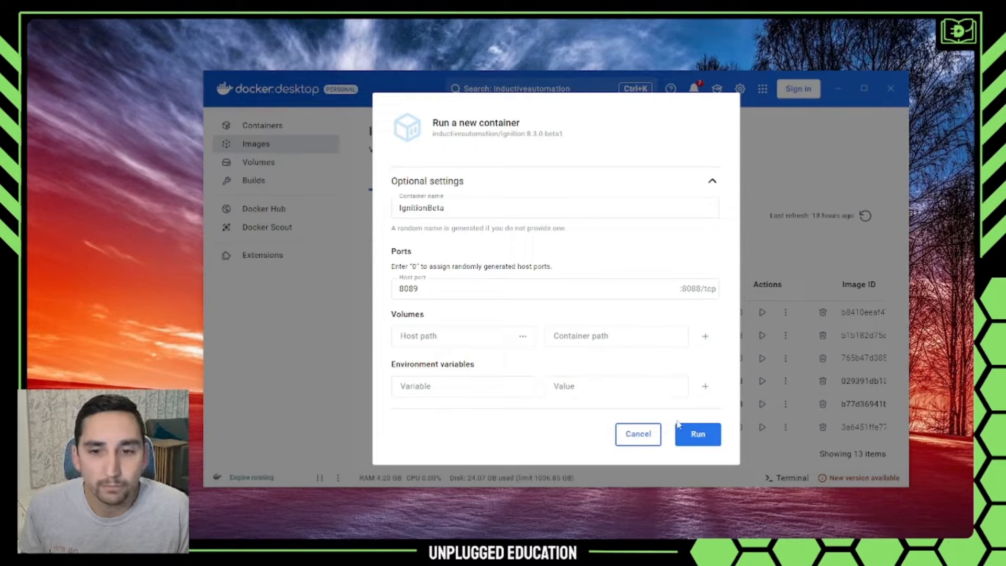
left_click(709, 437)
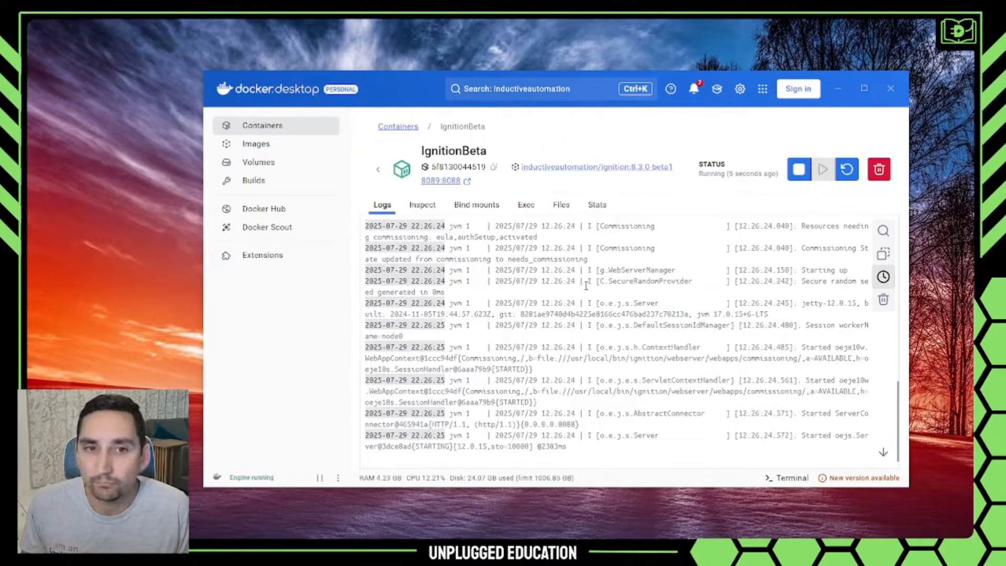
left_click(454, 181)
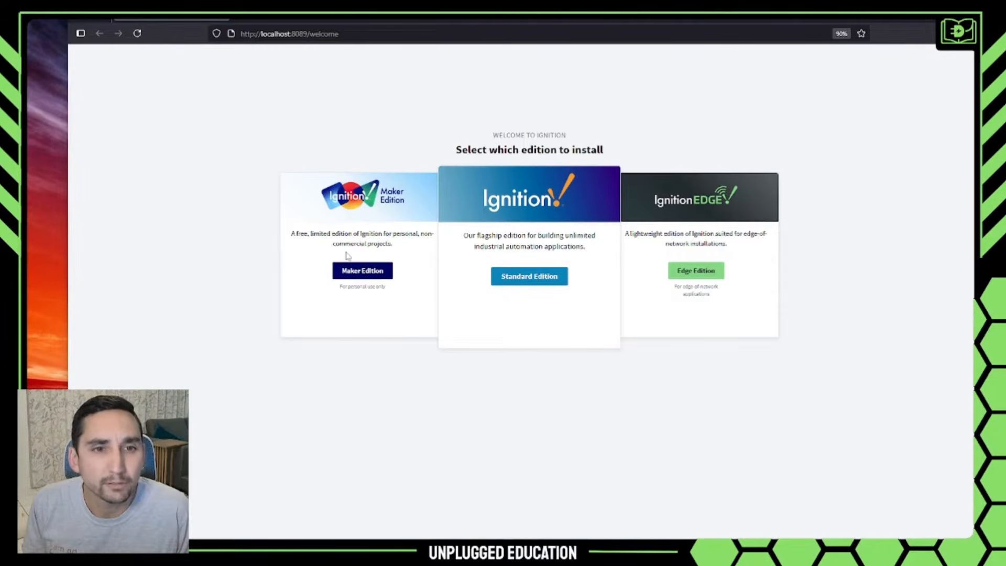
- Choose the Standard Edition install and accept the licence terms
left_click(535, 282)
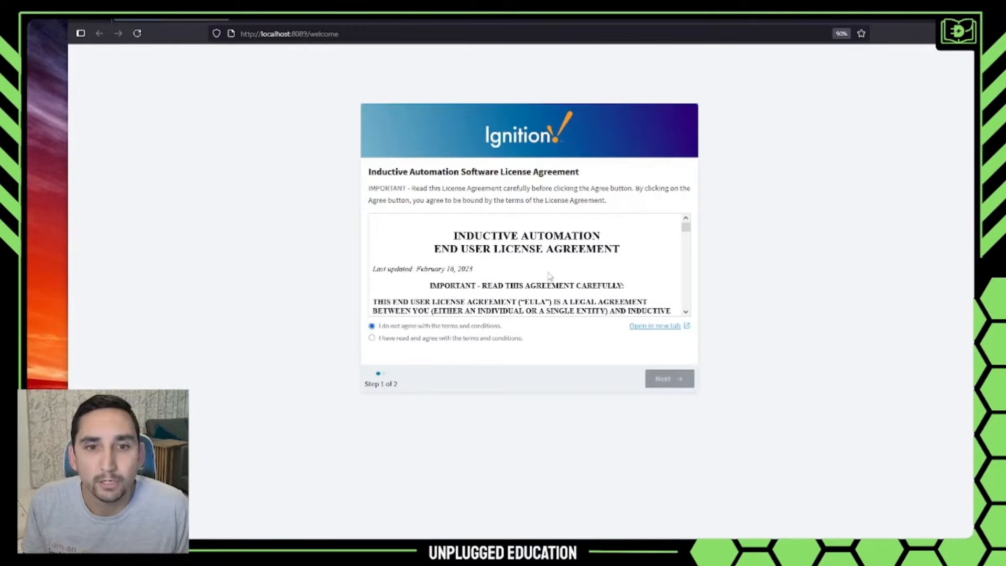
left_click(442, 341)
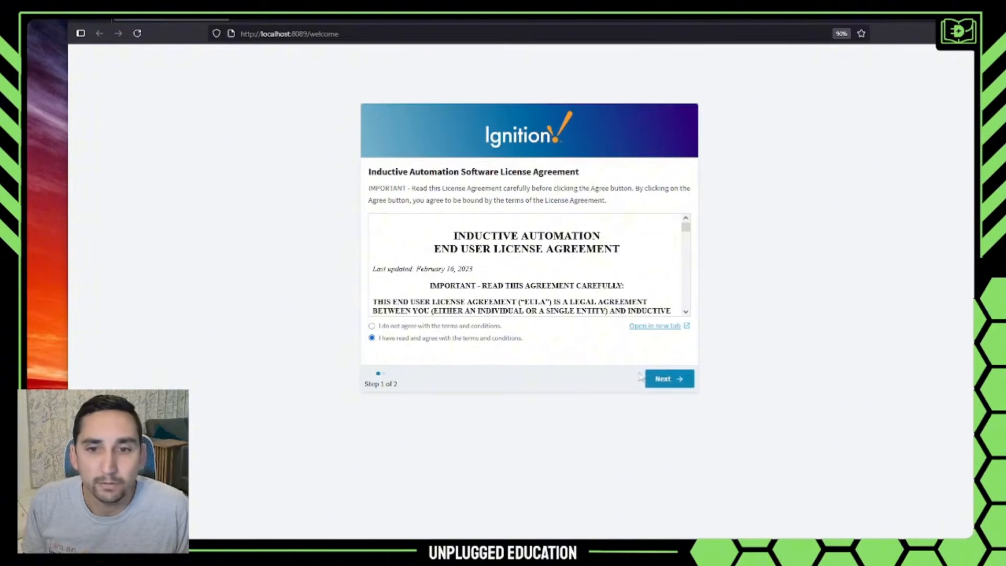
left_click(661, 379)
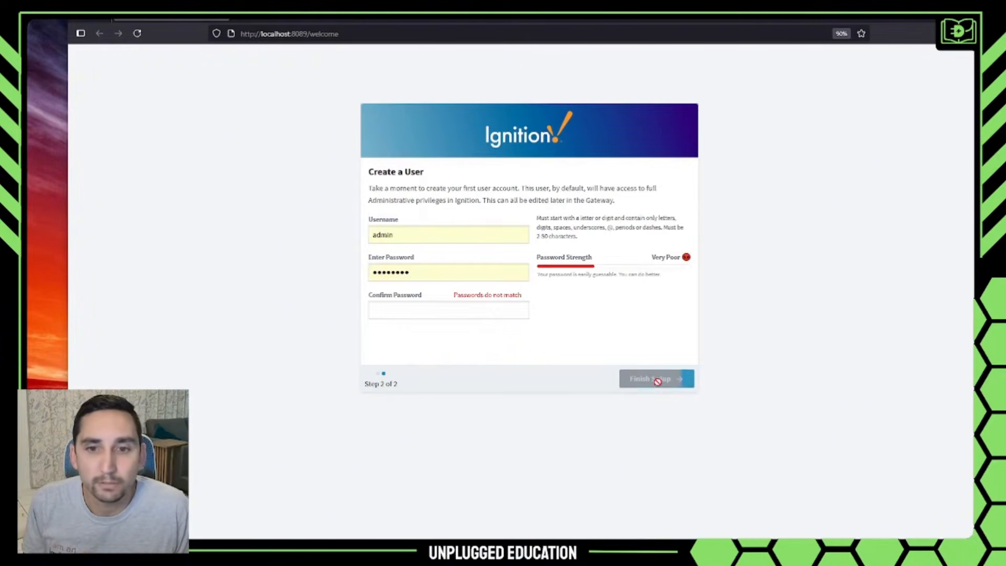
- Create the administrator user with a new confirmed password, finish setup and start the gateway
left_click(427, 236)
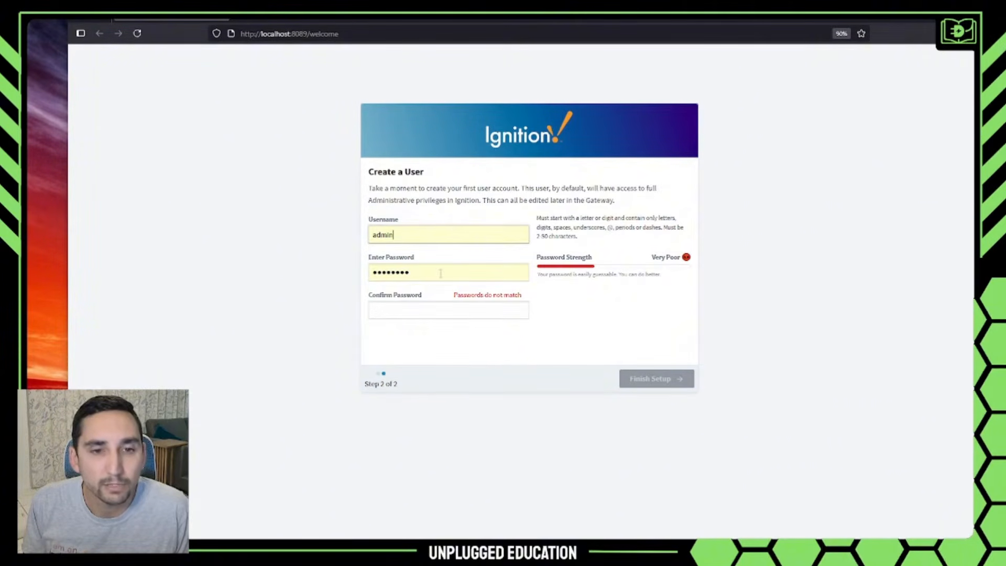
left_click(429, 268)
key("BackSpace")
key("BackSpace")
key("BackSpace")
key("BackSpace")
key("BackSpace")
key("BackSpace")
key("BackSpace")
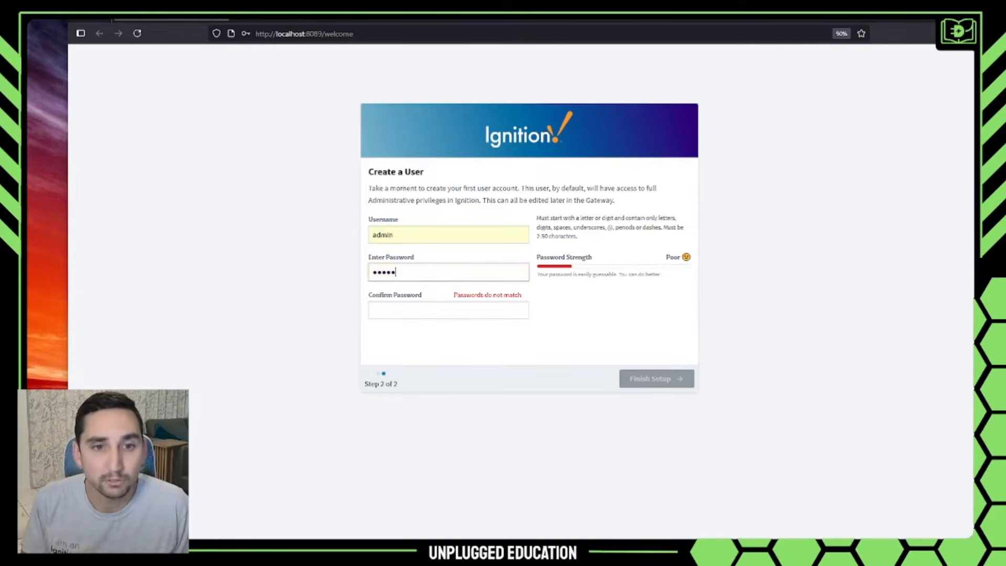
key("BackSpace")
key("BackSpace")
type("•••••")
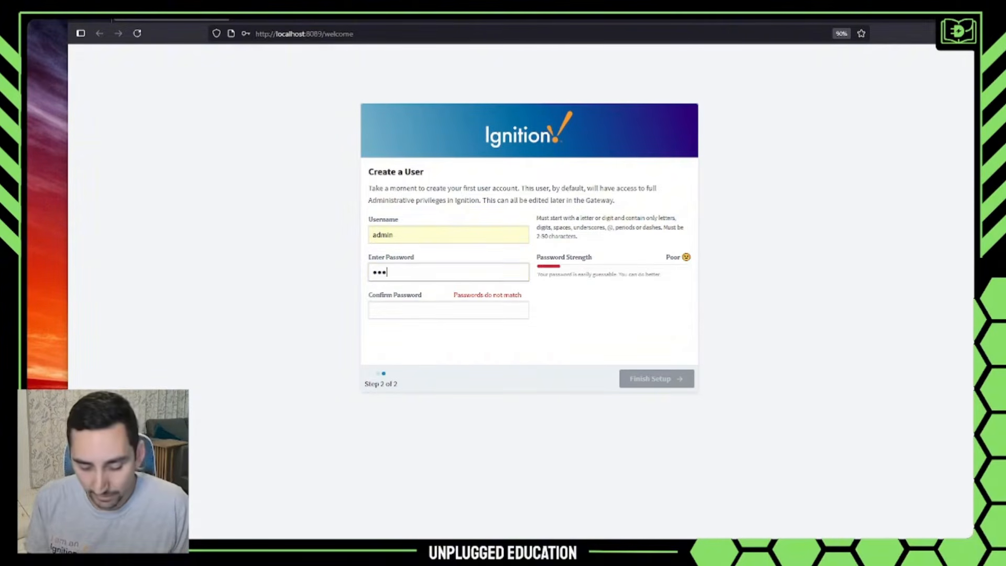
type("••••")
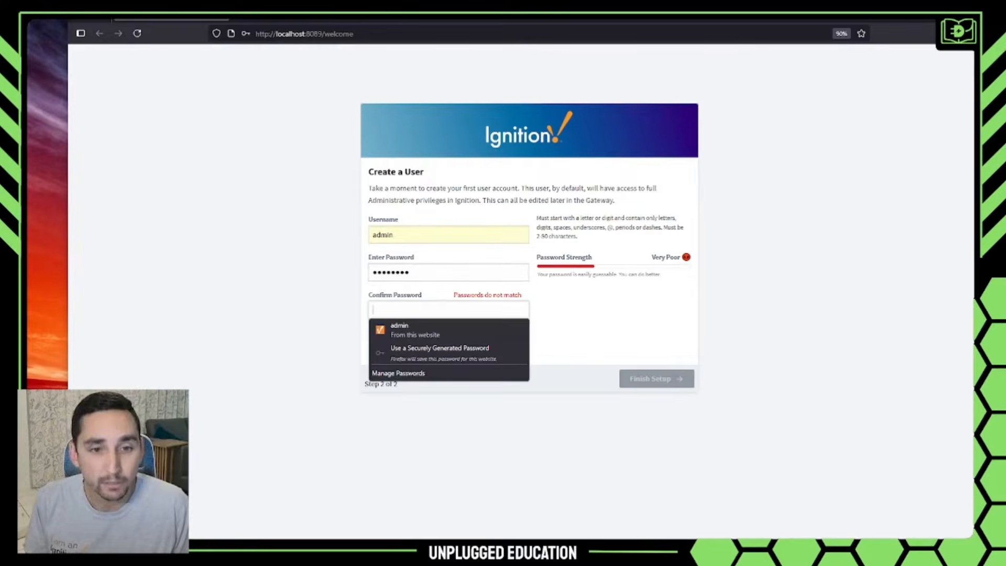
key("Tab")
type("••••••")
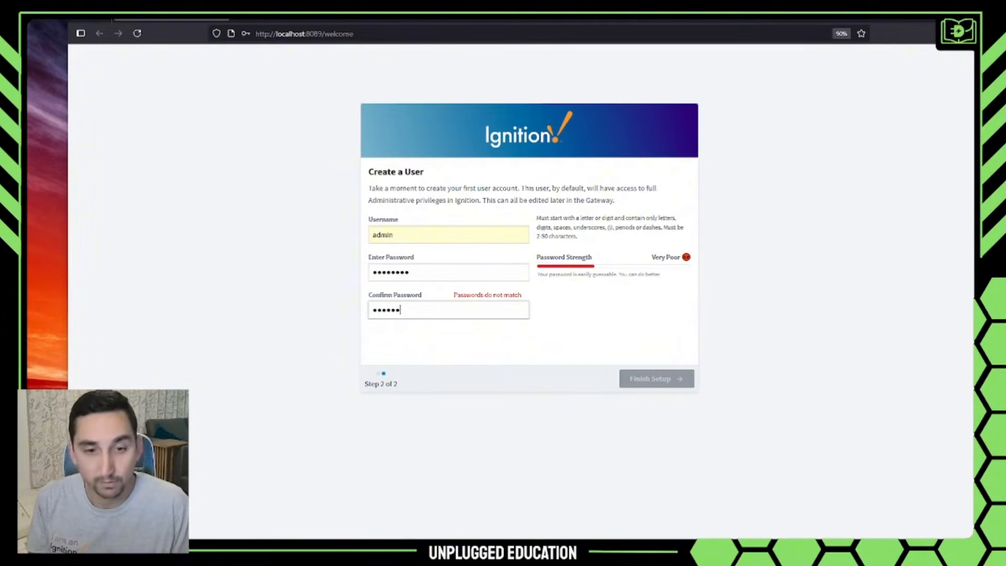
type("•••")
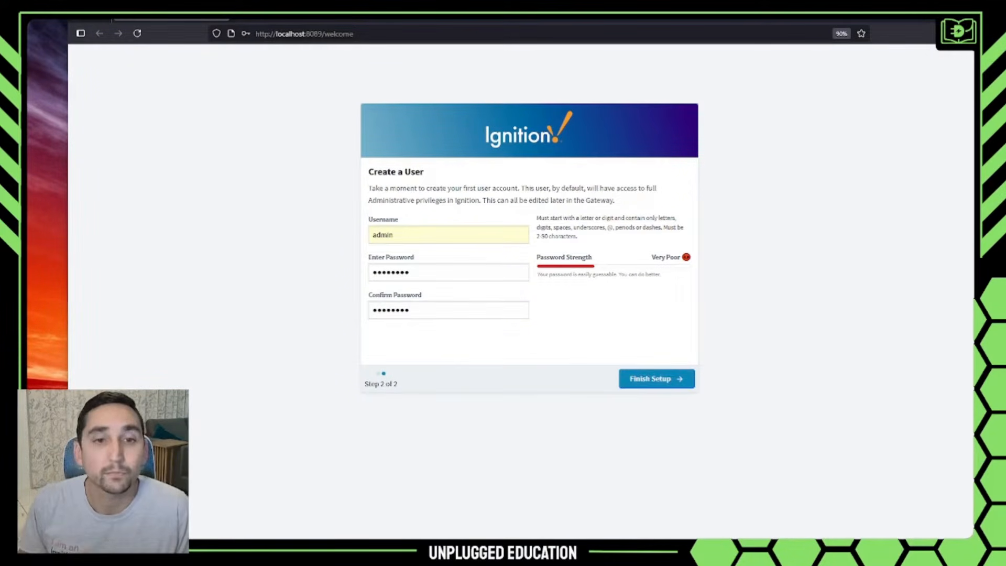
left_click(669, 384)
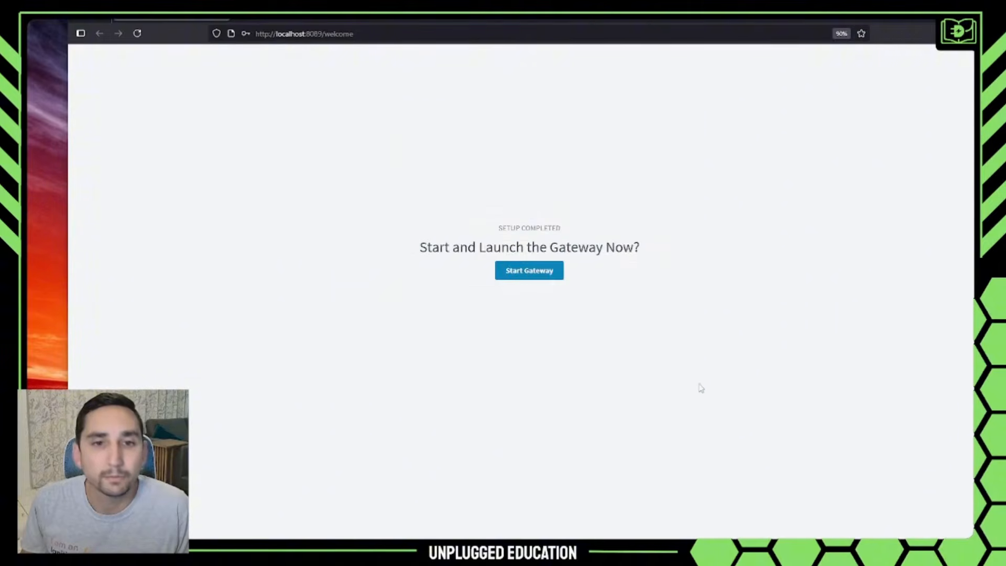
left_click(545, 272)
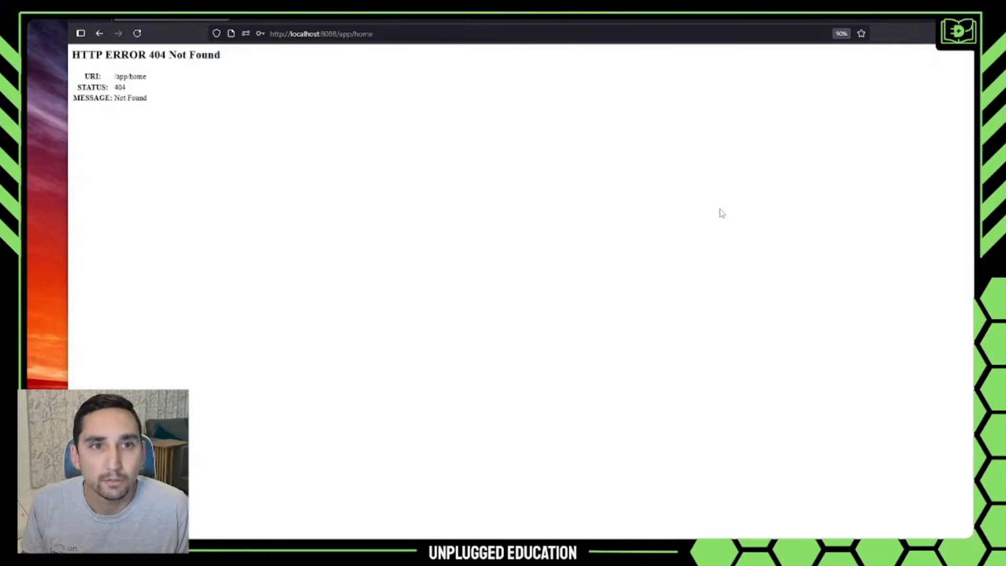
- Change localhost:8088/app/home to port 8089 in the address bar and load it
left_click(335, 34)
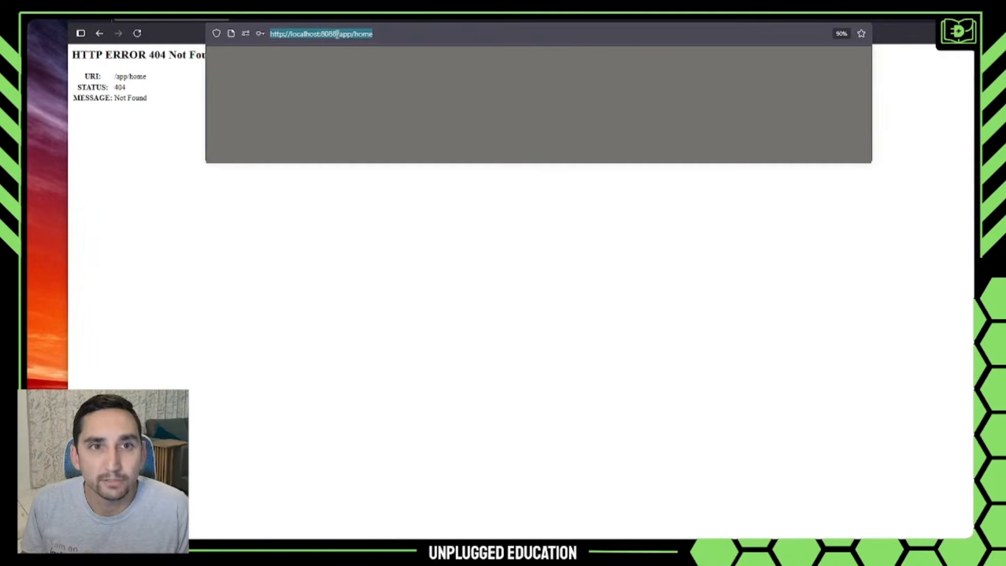
left_click(337, 33)
key("BackSpace")
type("9")
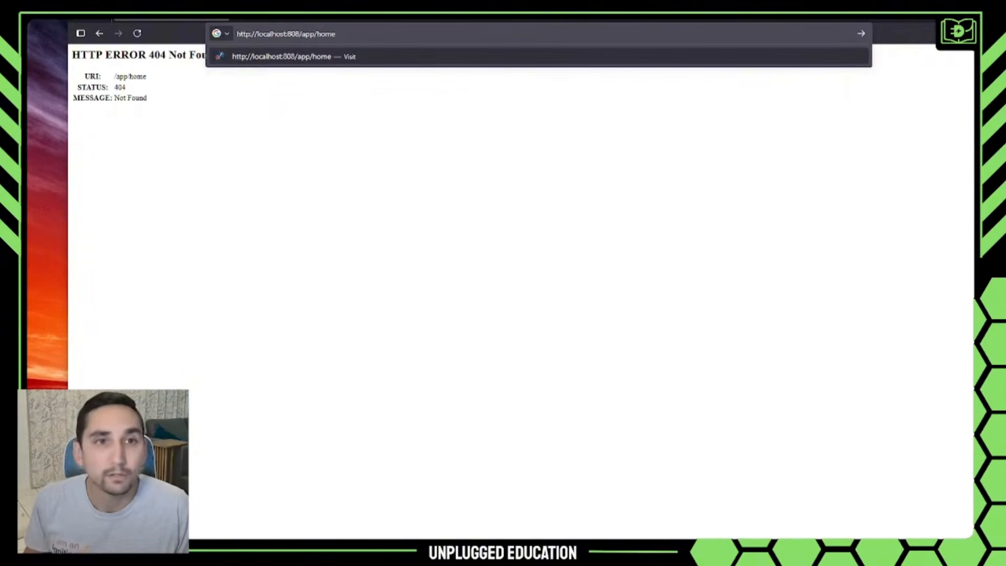
key("Return")
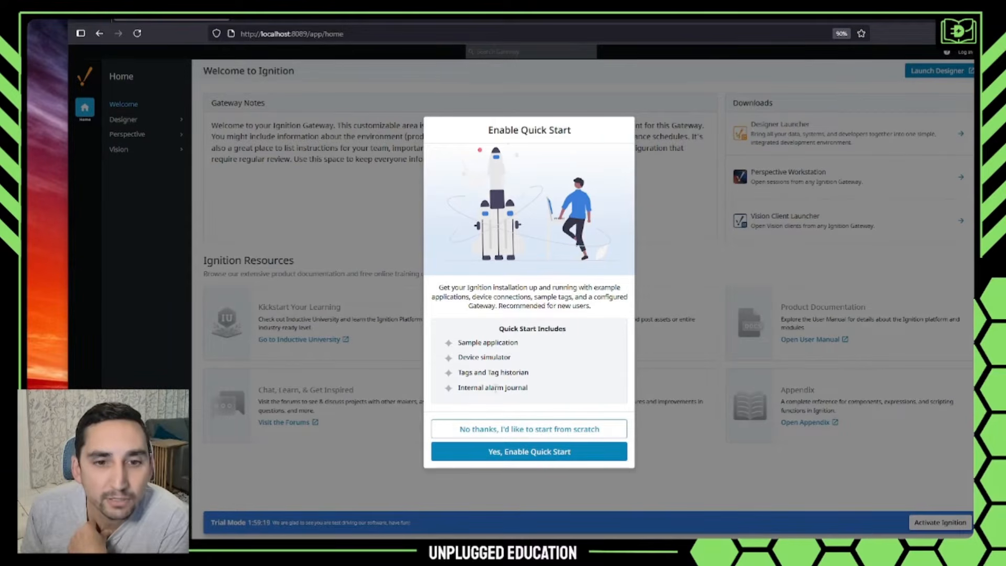
- Choose 'No thanks, I'd like to start from scratch' and expand the Designer navigation section
left_click(529, 431)
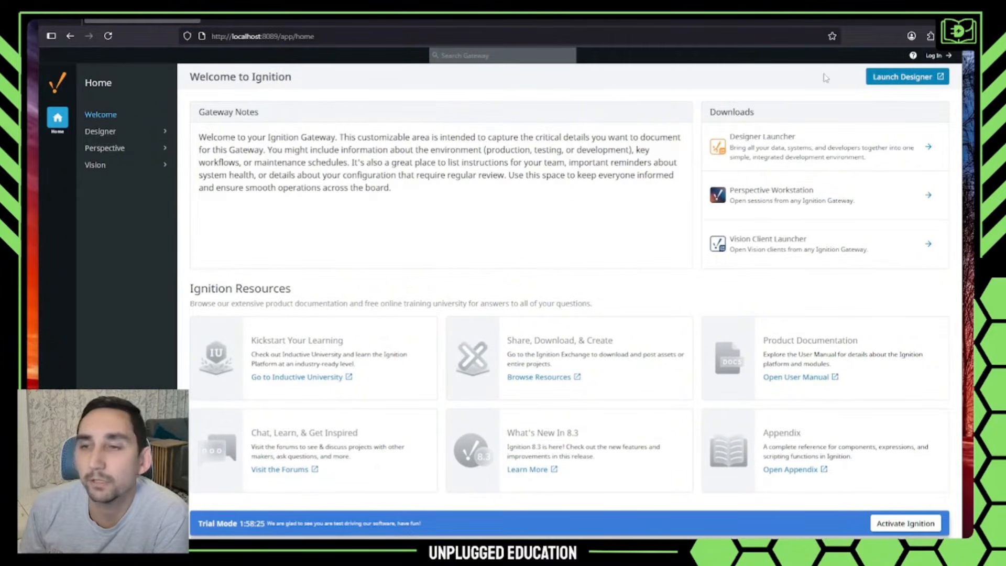
left_click(120, 135)
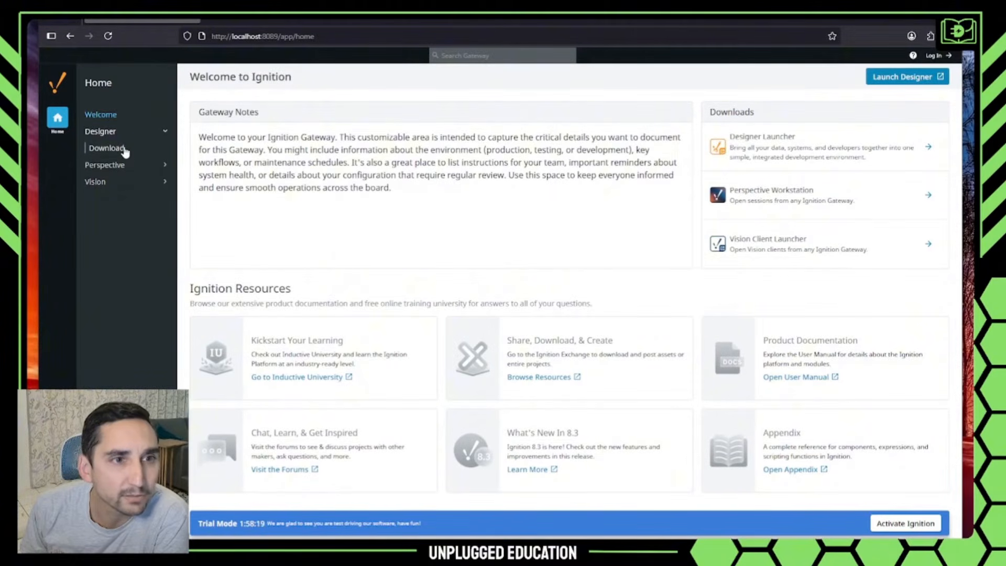
- Download the Windows Designer Launcher and run designerlauncher(1).exe from Firefox downloads
left_click(108, 149)
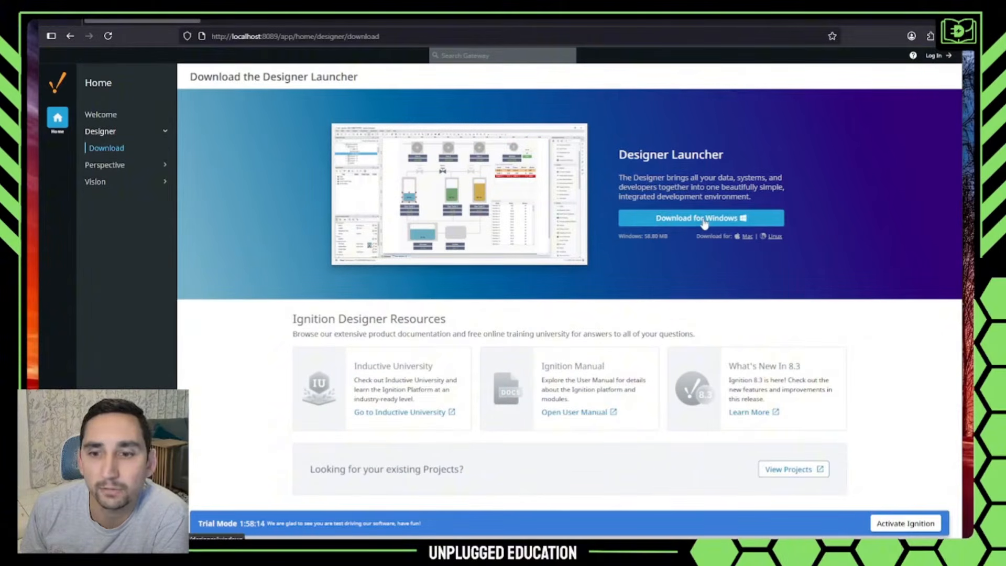
left_click(703, 220)
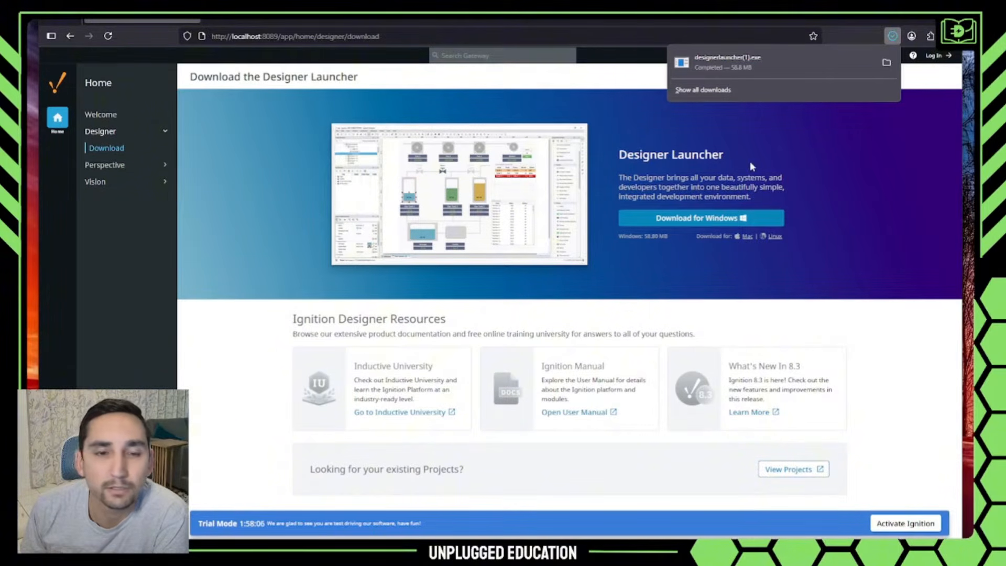
left_click(772, 73)
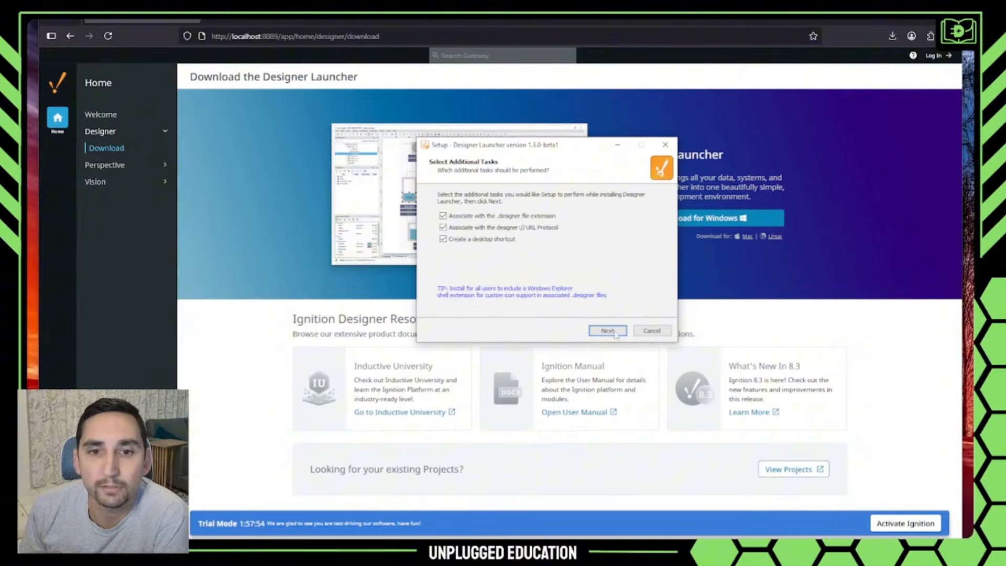
- Install Designer Launcher 1.3.0-beta1 with default additional tasks and finish the wizard
left_click(608, 331)
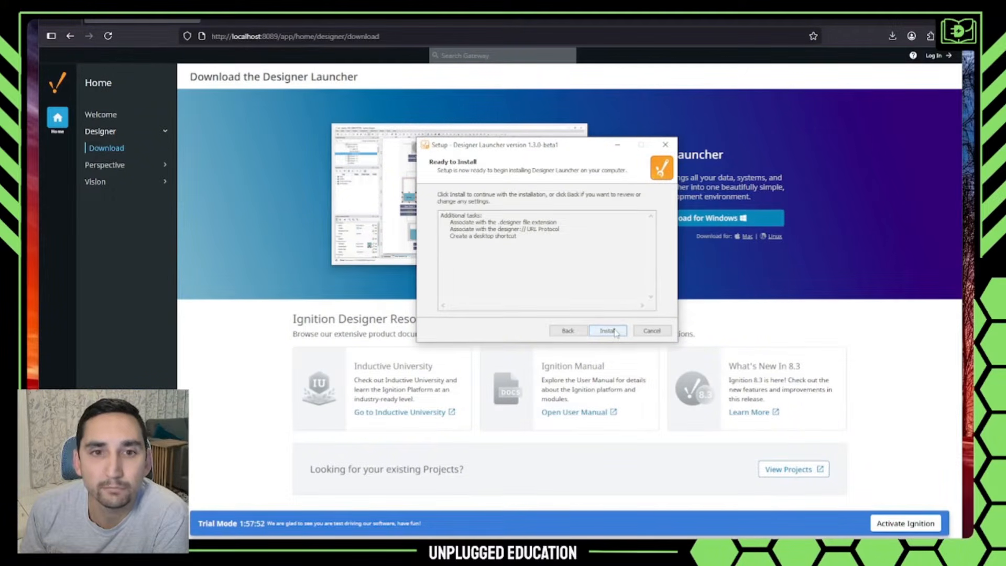
left_click(616, 332)
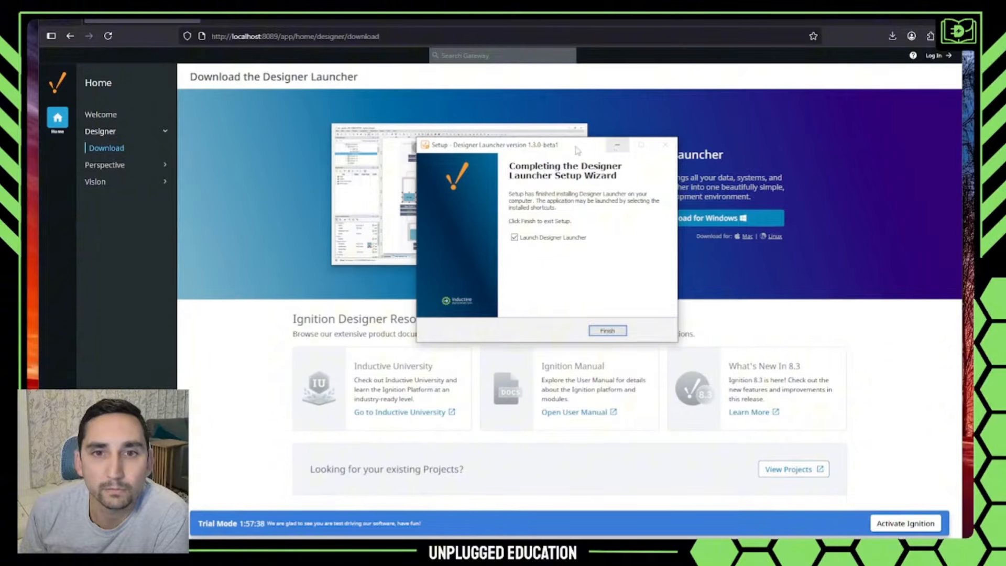
left_click(608, 331)
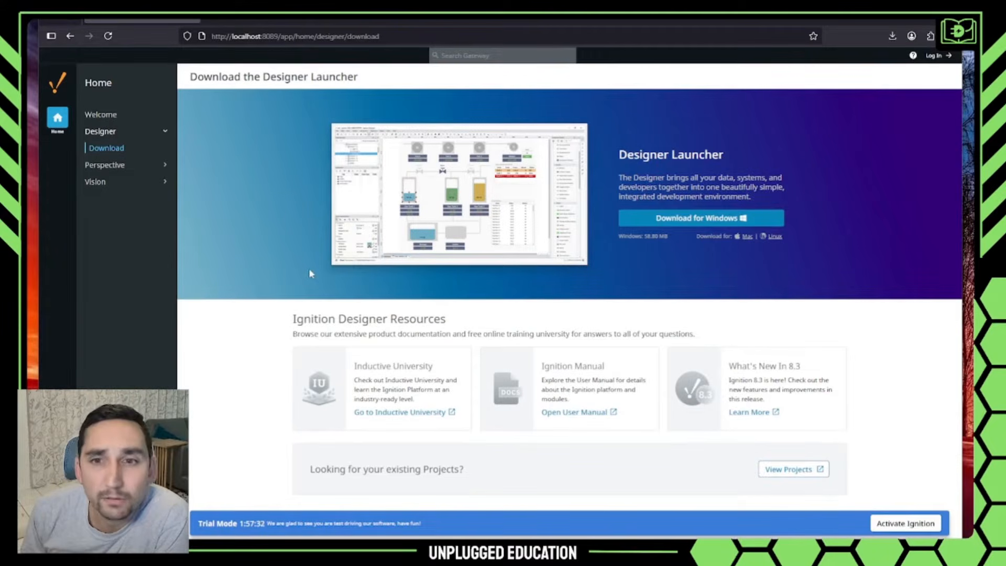
- Open the Perspective Session Launcher page and expand the Vision options
left_click(97, 165)
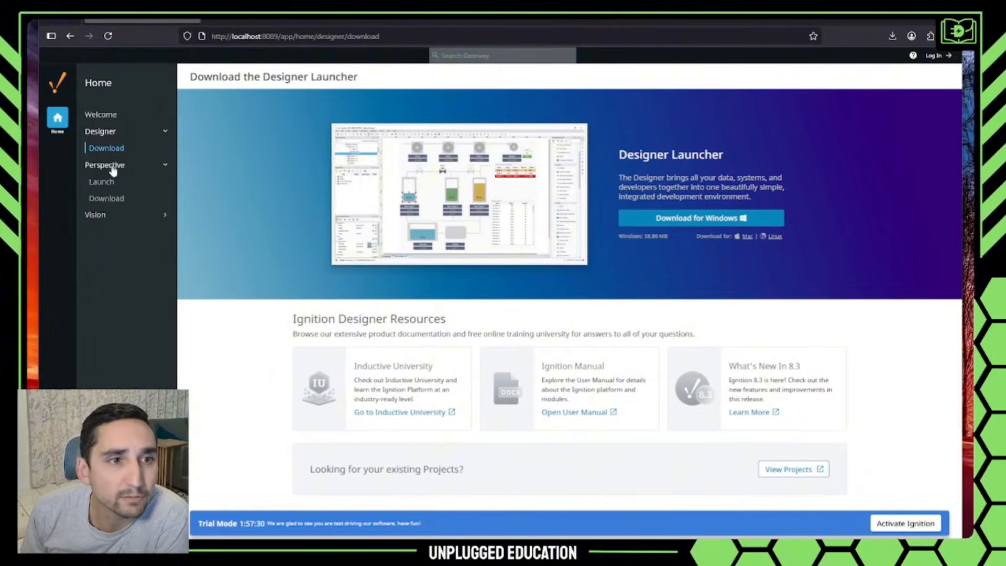
left_click(102, 184)
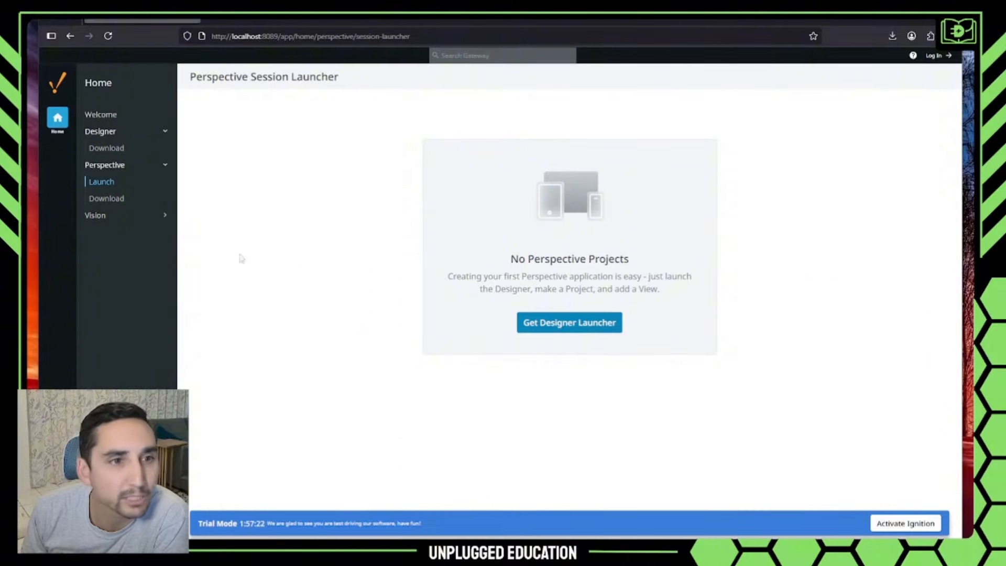
left_click(100, 216)
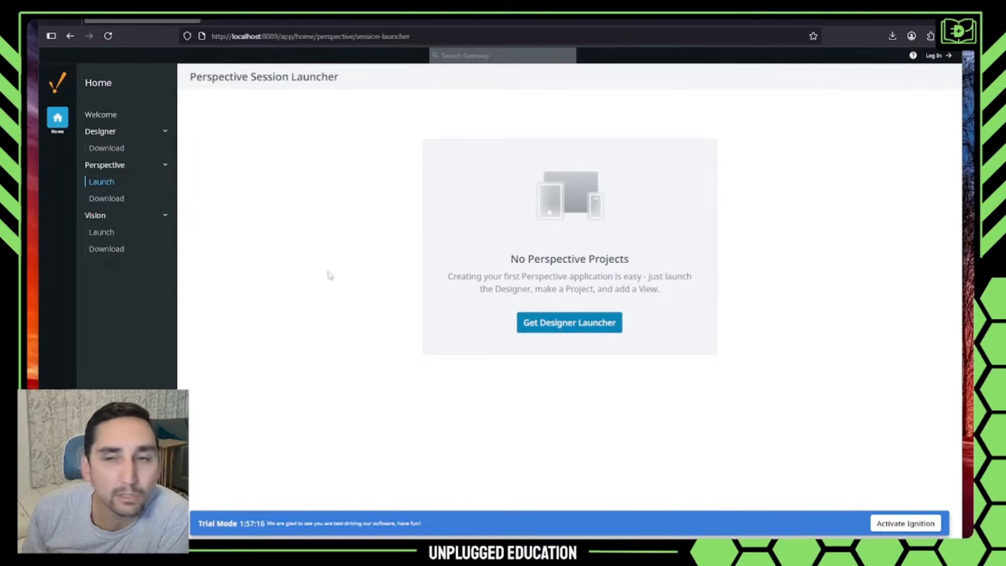
- Log in to the gateway with the autofilled credentials, then browse the Platform and Diagnostics sections
left_click(933, 55)
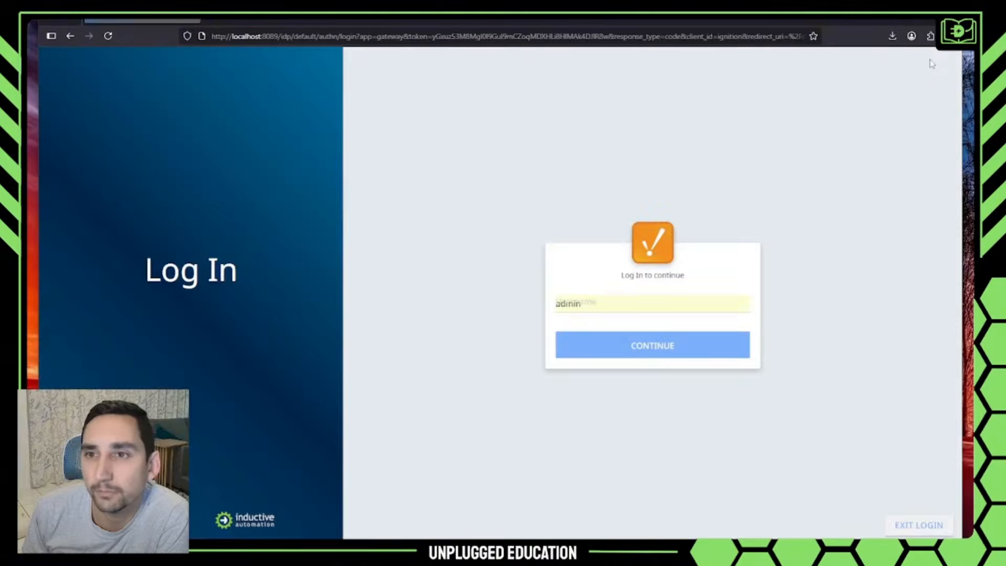
left_click(649, 355)
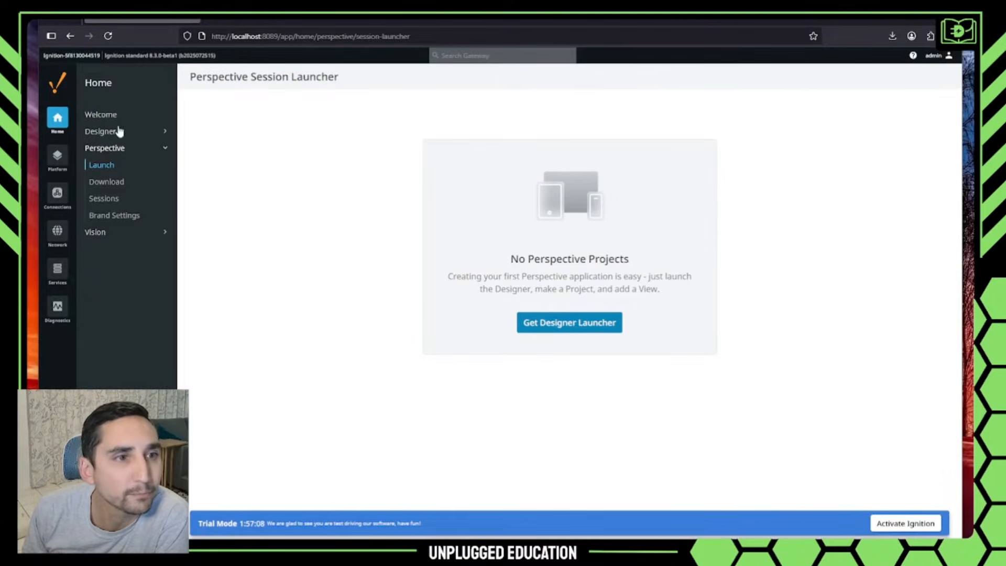
left_click(65, 160)
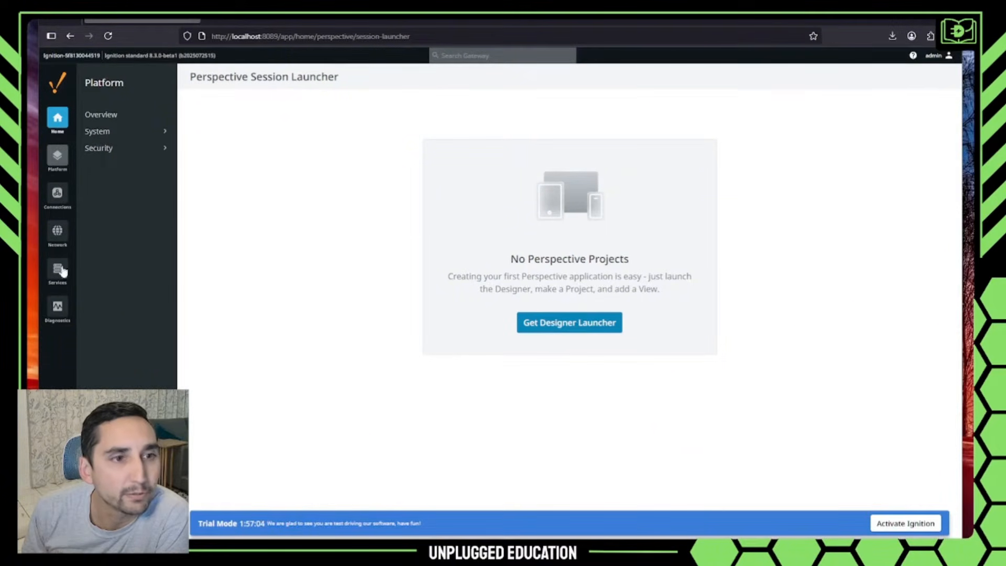
left_click(66, 313)
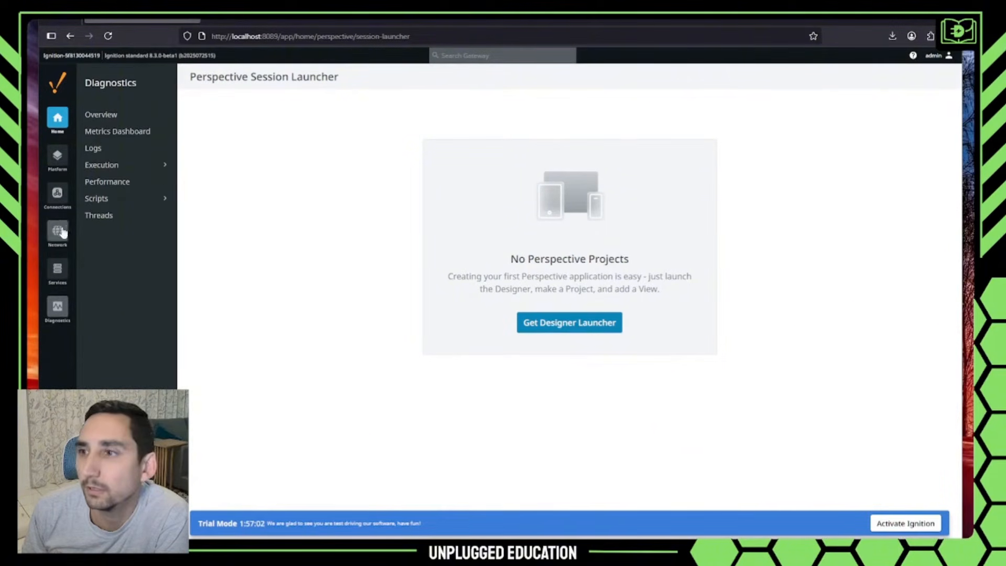
left_click(59, 165)
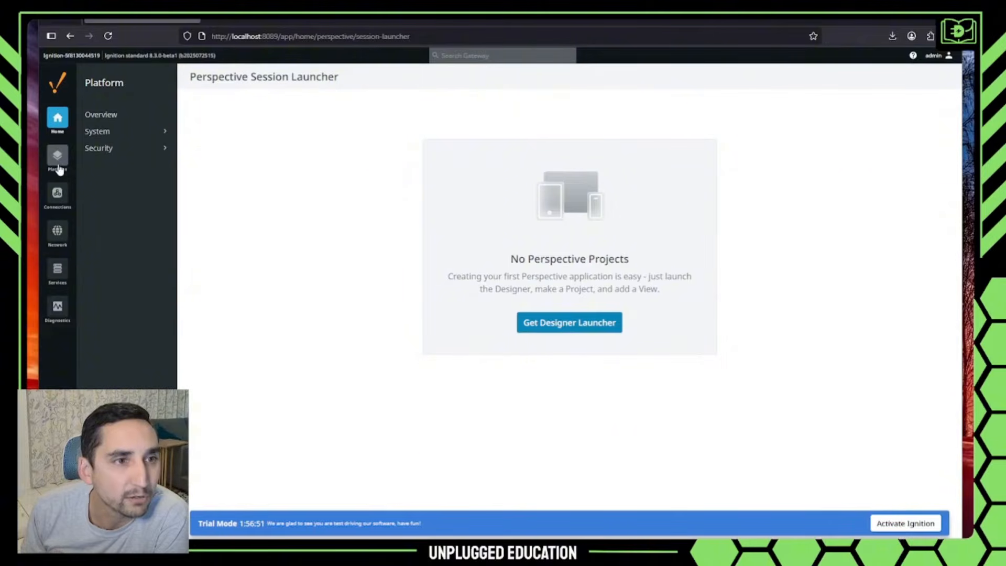
- Browse Platform Overview's Configured Items, view the Icons and Holiday configuration, then return to Overview
left_click(59, 168)
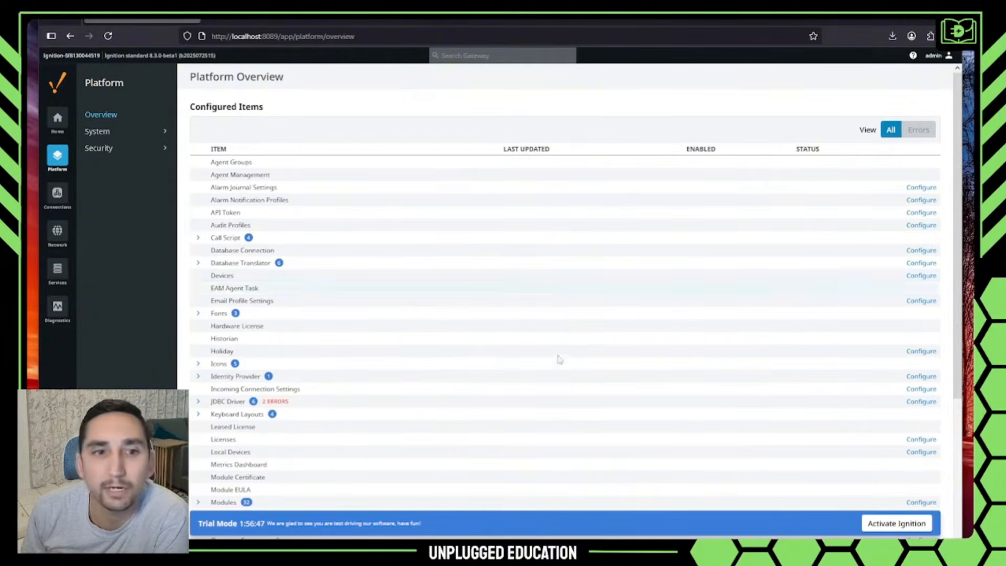
scroll(560, 361, "down", 2)
scroll(560, 361, "down", 3)
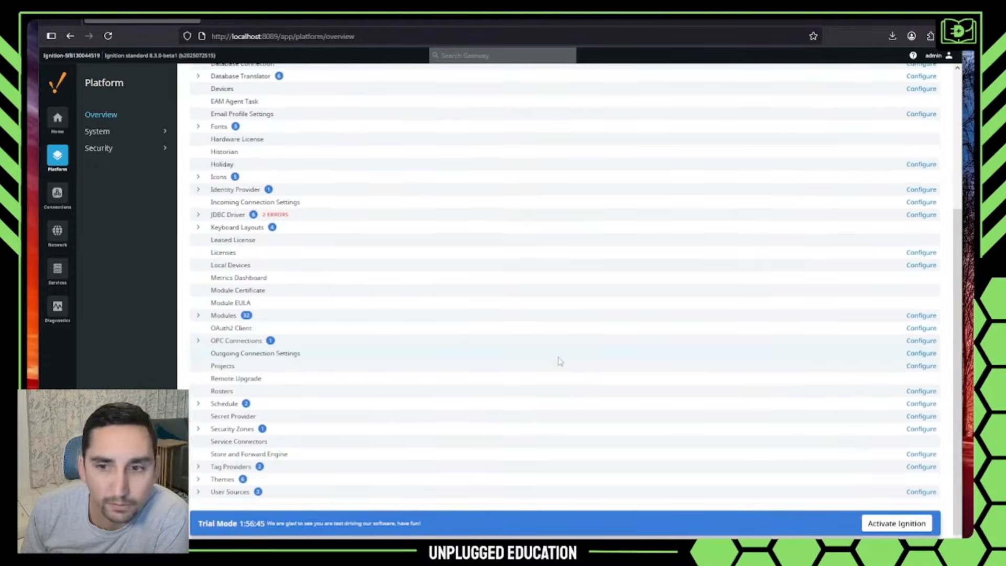
scroll(560, 360, "up", 5)
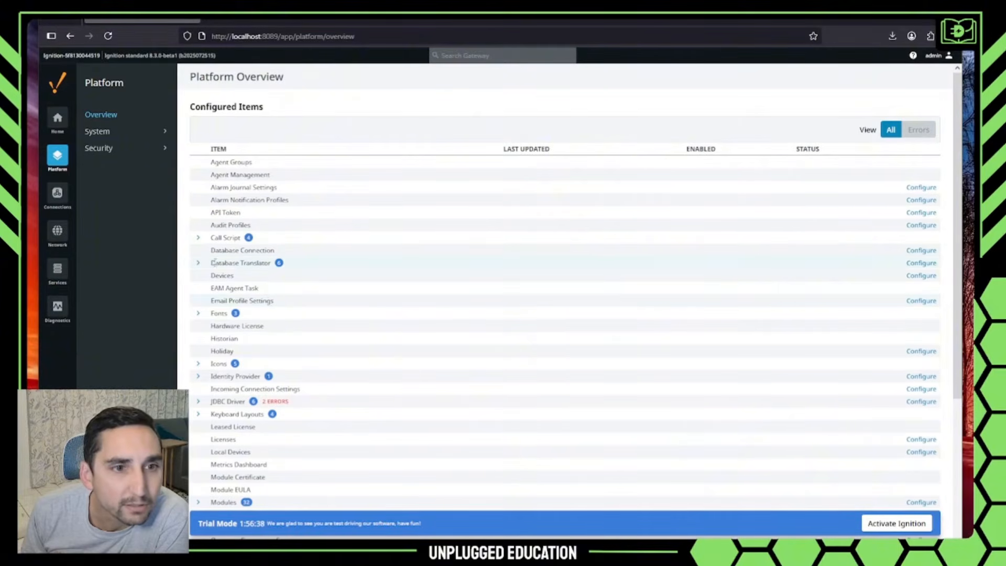
scroll(304, 288, "down", 2)
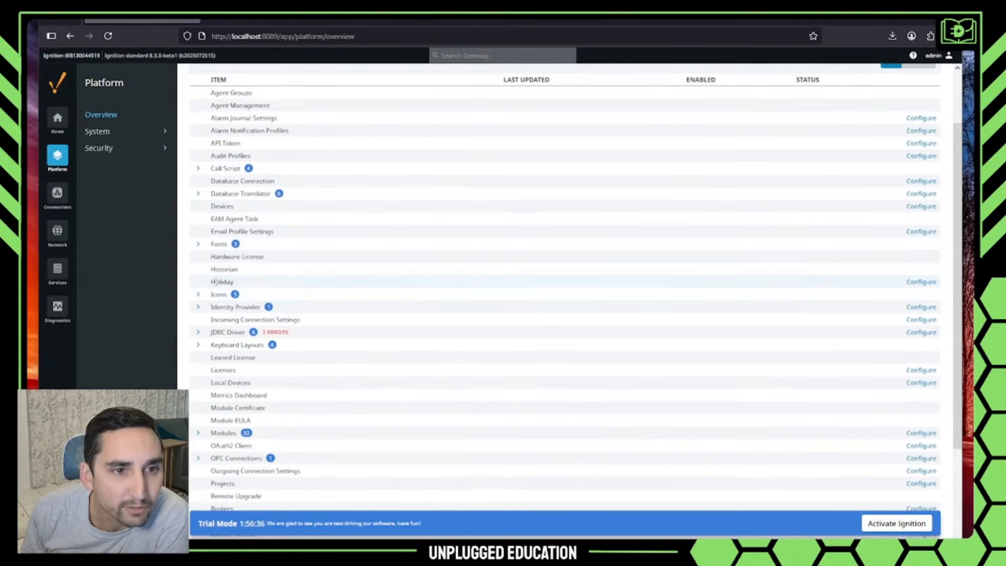
left_click(199, 295)
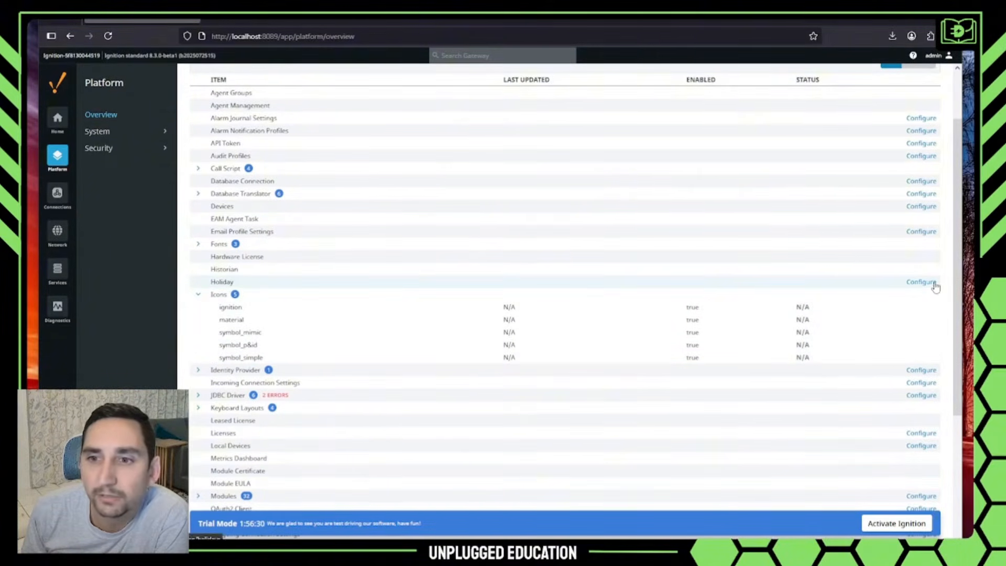
left_click(934, 283)
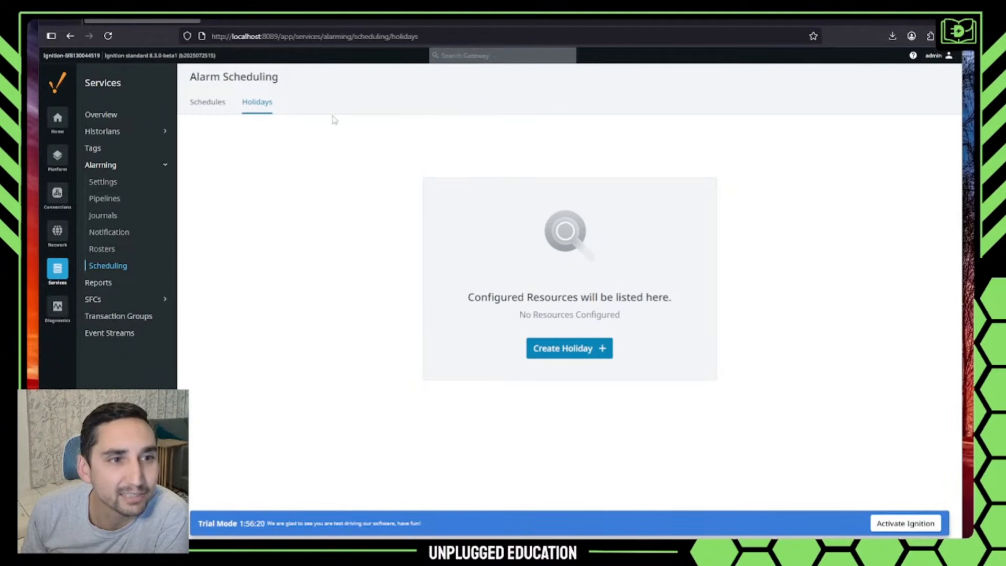
left_click(56, 159)
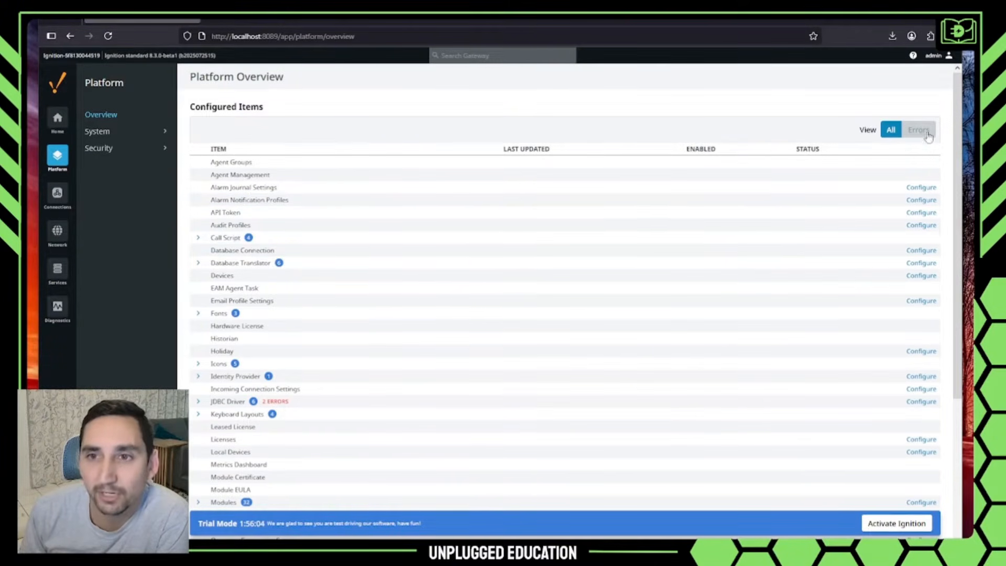
scroll(536, 278, "down", 1)
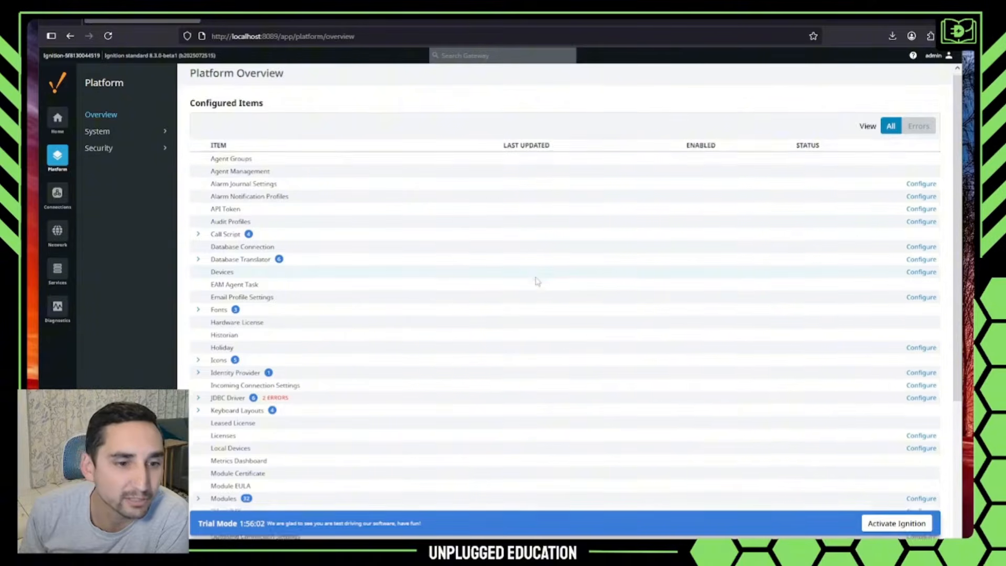
scroll(536, 282, "down", 3)
scroll(535, 281, "up", 4)
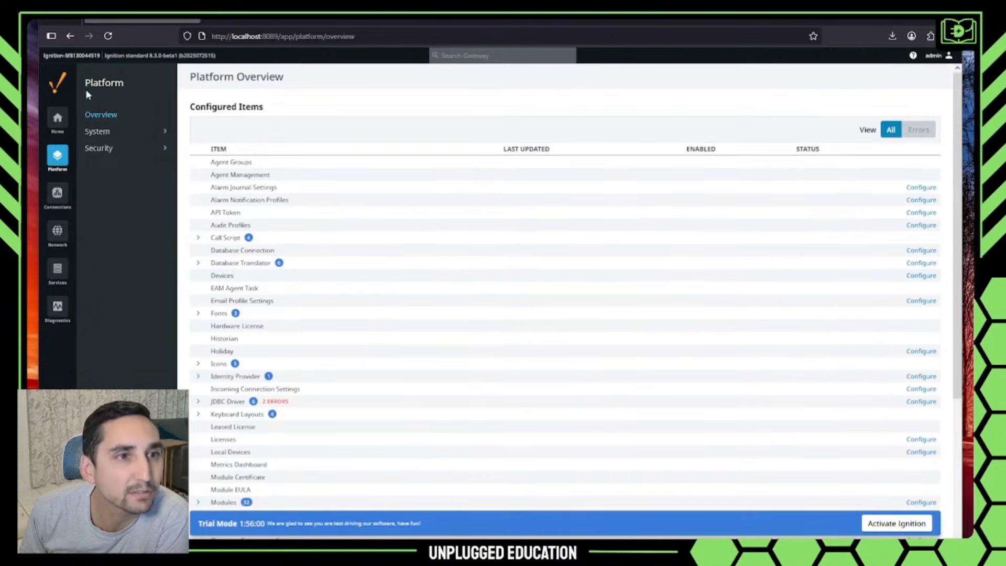
- Review Gateway Settings under System down to Multicast, then open the Modules page
left_click(104, 133)
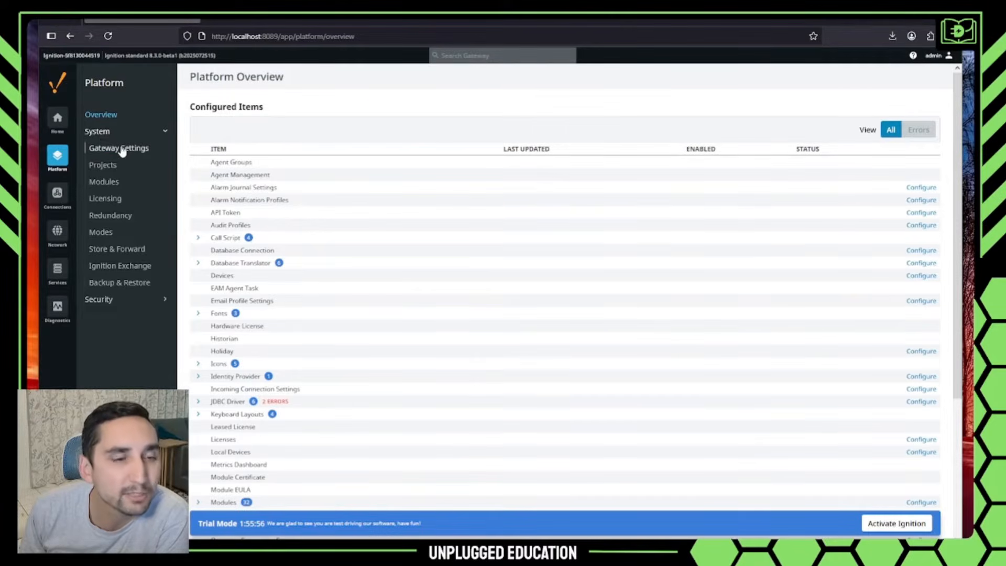
left_click(122, 150)
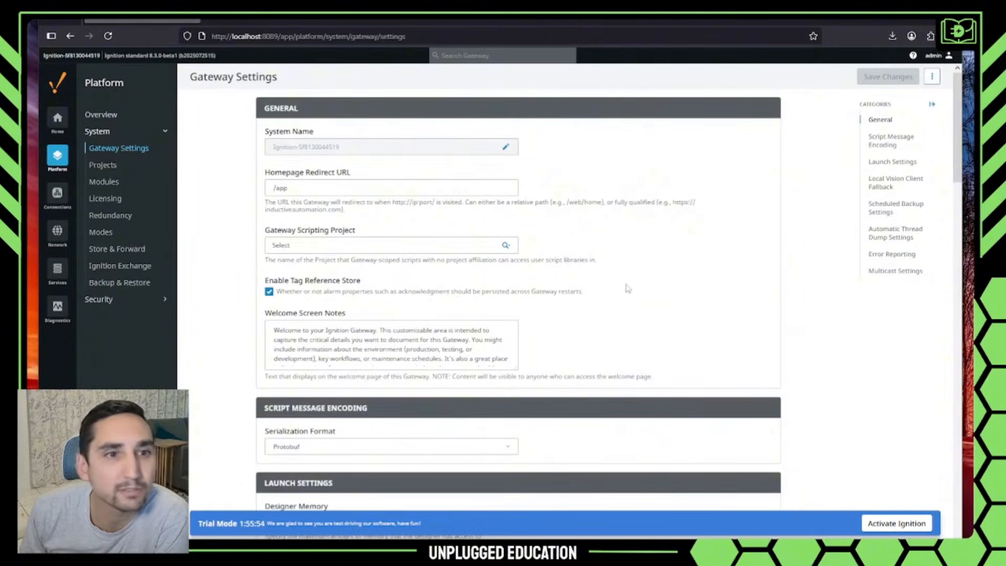
scroll(617, 279, "down", 3)
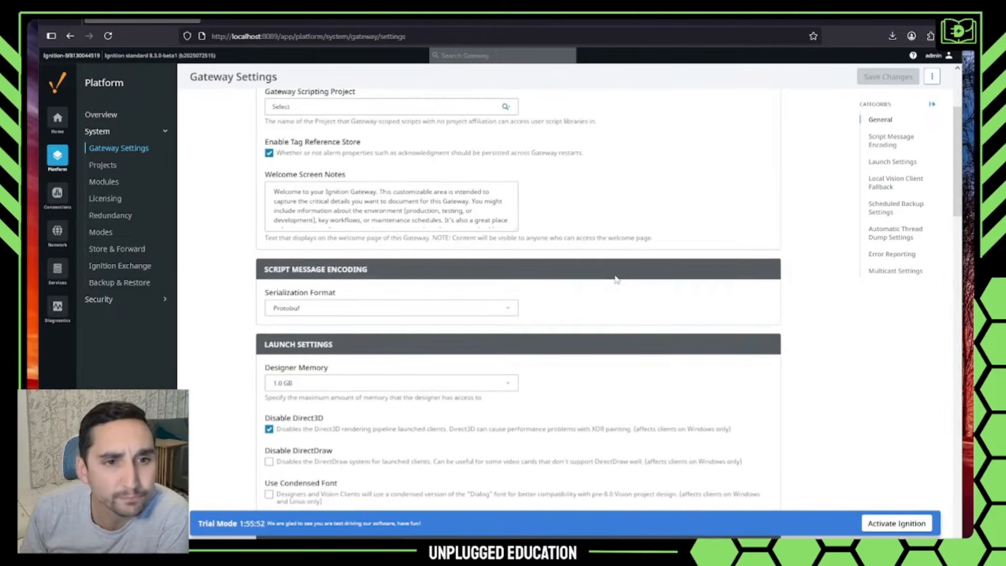
scroll(616, 279, "down", 2)
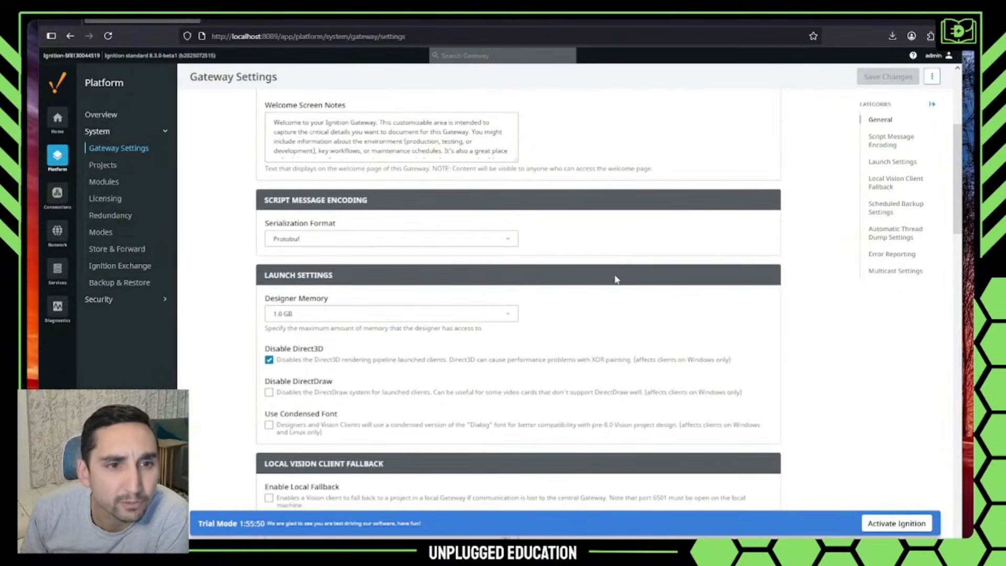
scroll(617, 280, "down", 1)
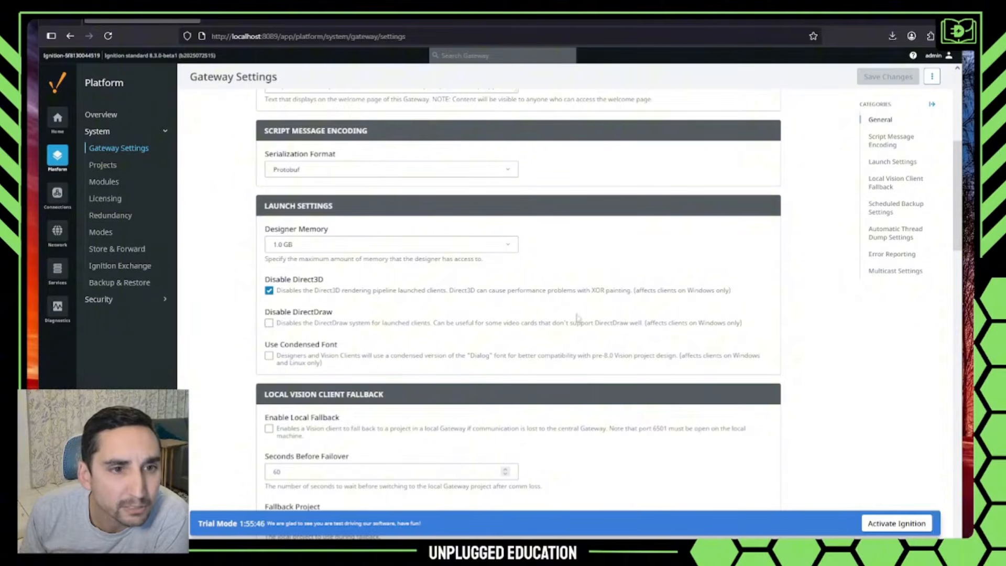
scroll(588, 321, "down", 3)
scroll(588, 321, "down", 8)
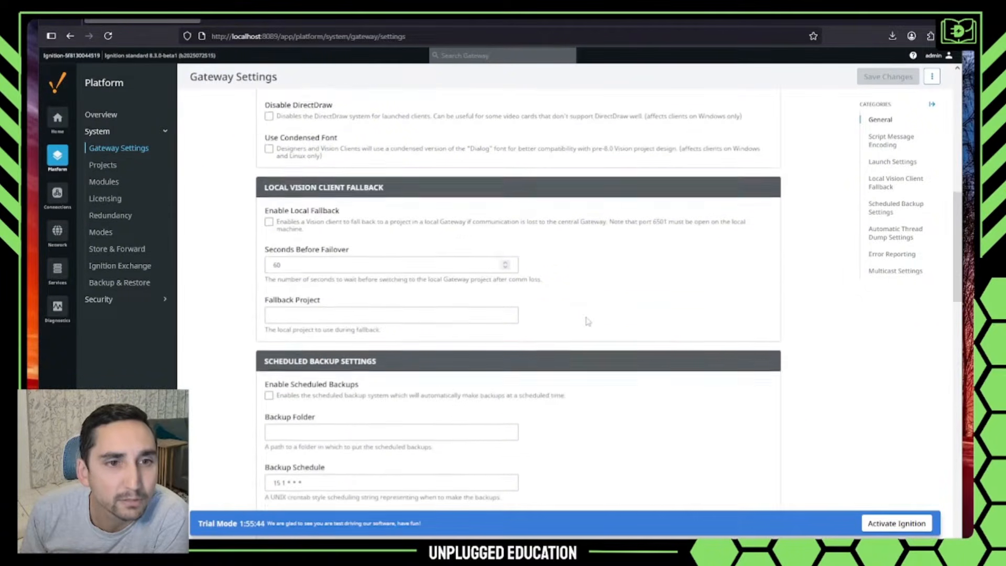
scroll(587, 321, "down", 10)
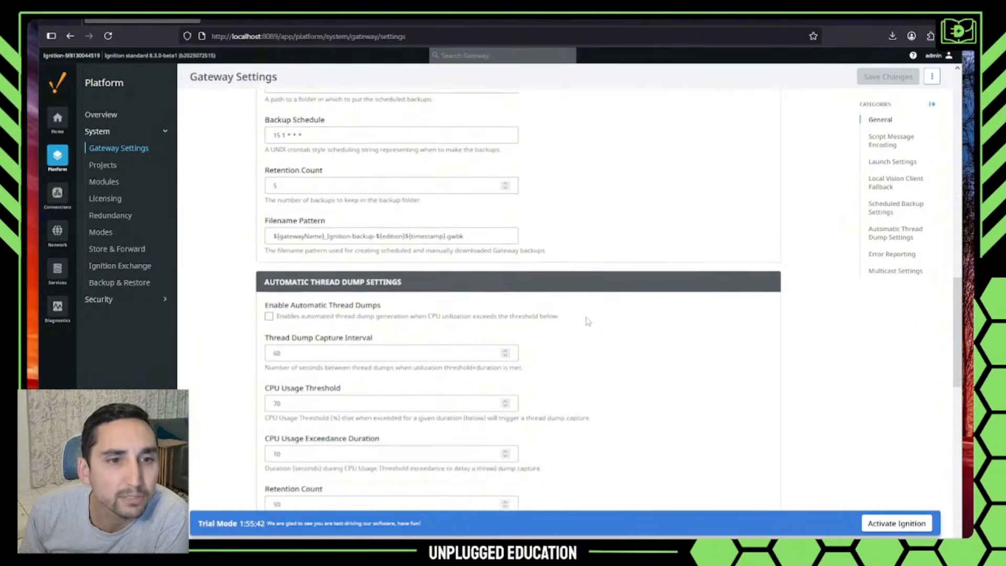
scroll(588, 321, "down", 2)
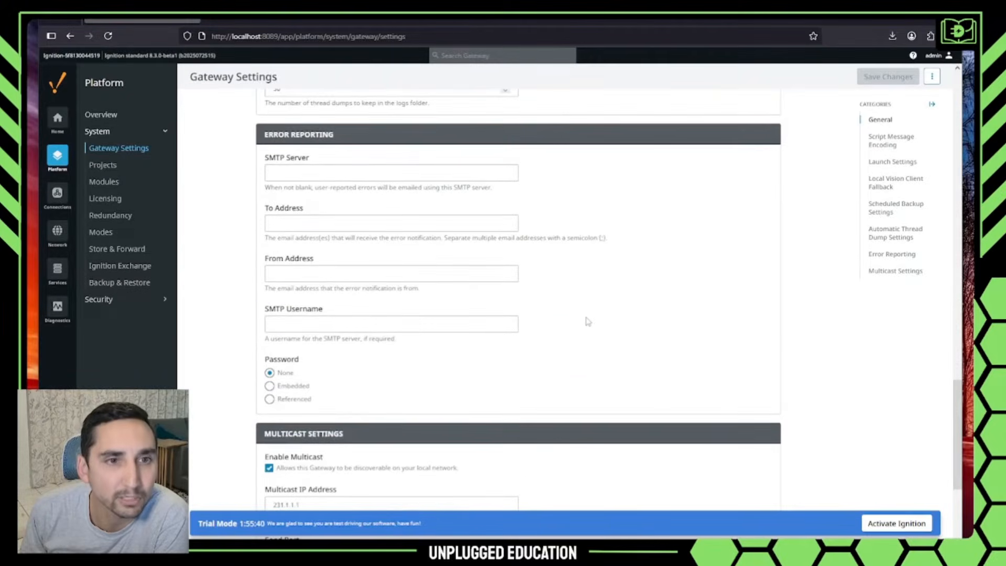
scroll(587, 321, "down", 4)
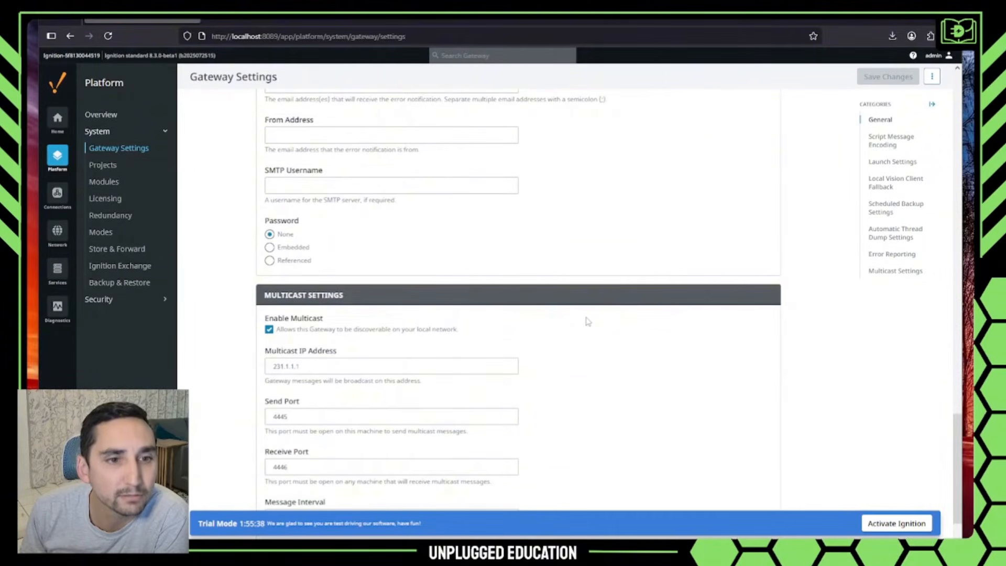
scroll(588, 321, "down", 2)
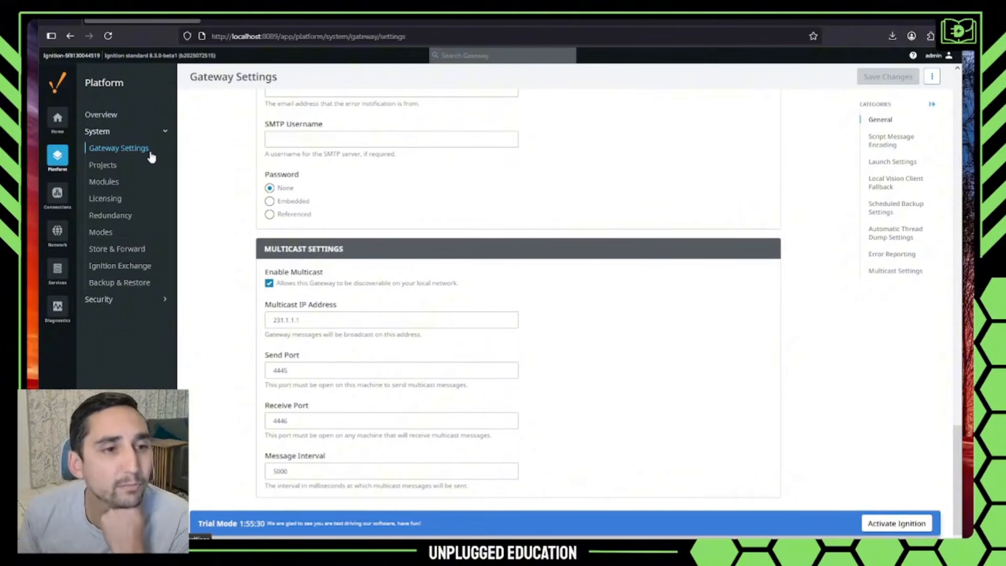
left_click(118, 184)
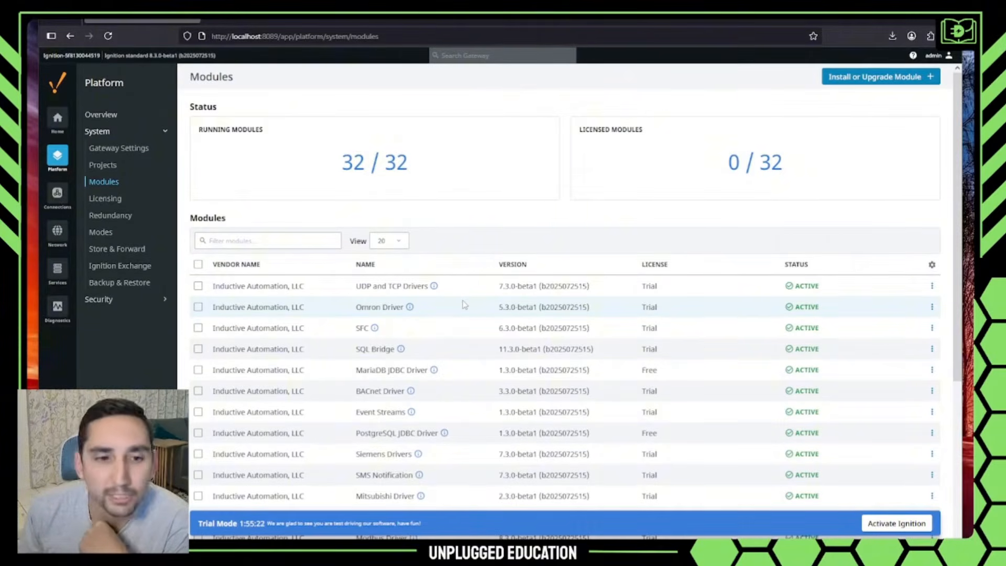
- Scroll the Modules list and highlight the Kafka Connector and Event Streams modules, both Active
scroll(464, 305, "down", 1)
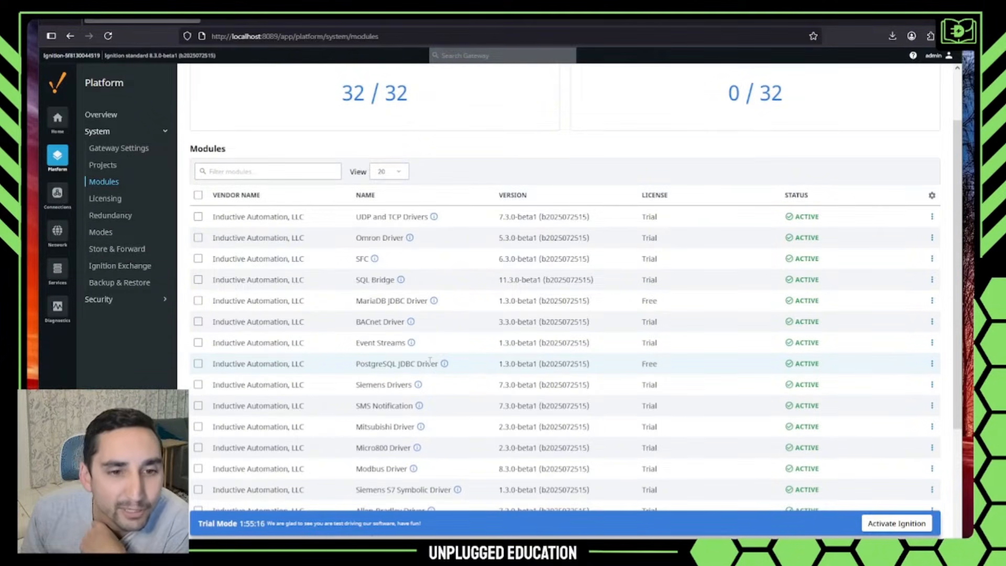
scroll(430, 361, "down", 3)
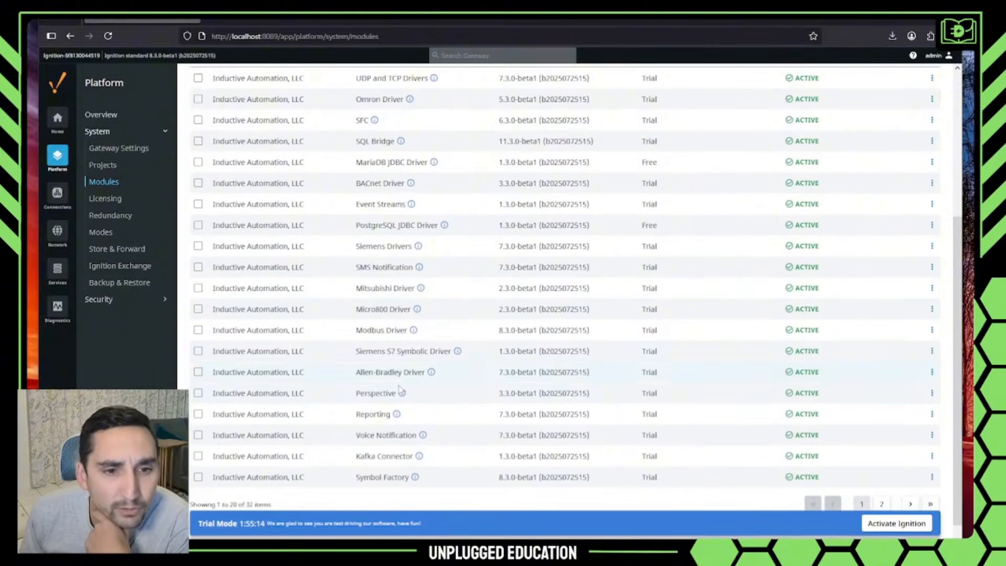
scroll(400, 389, "down", 1)
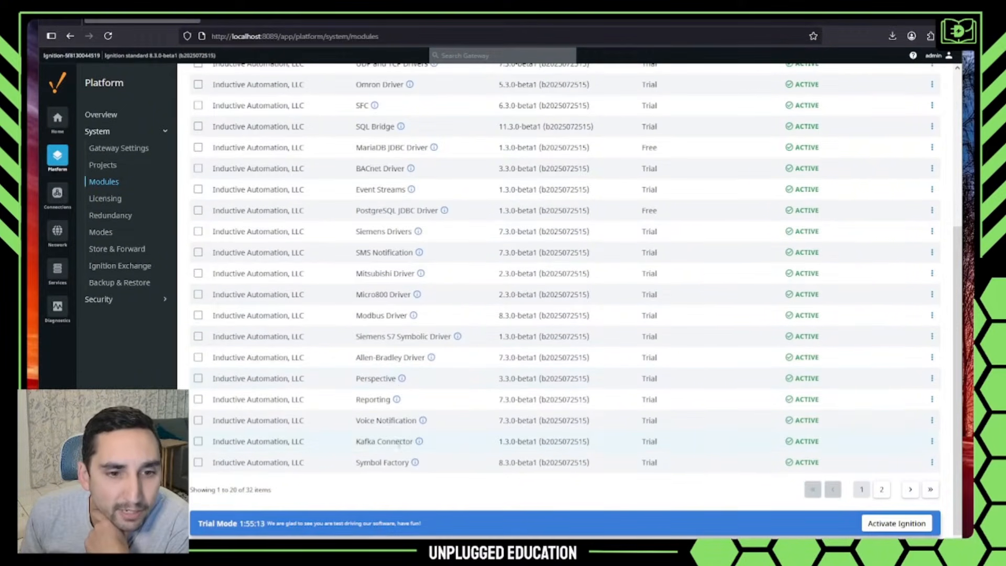
left_click_drag(357, 445, 443, 457)
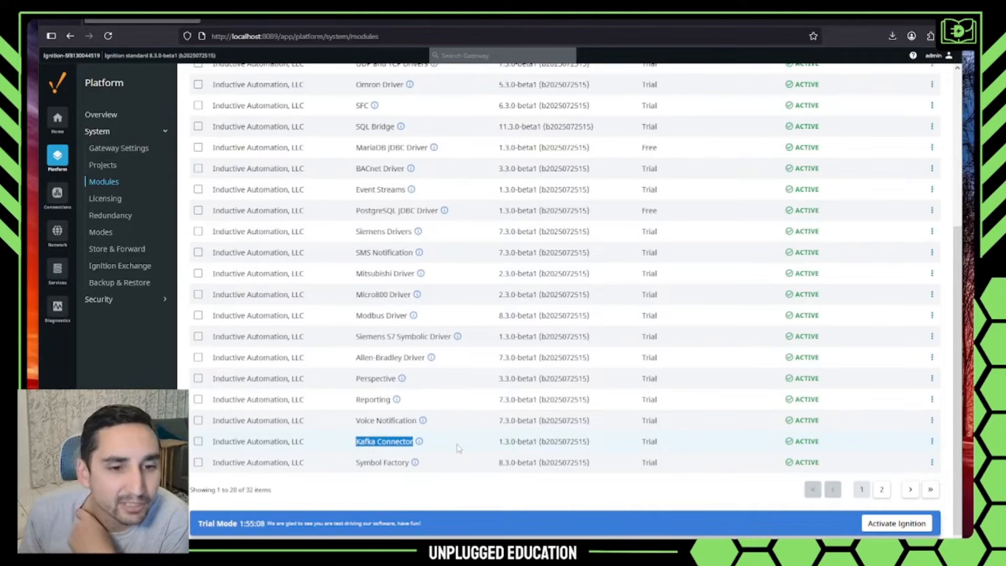
scroll(457, 446, "up", 1)
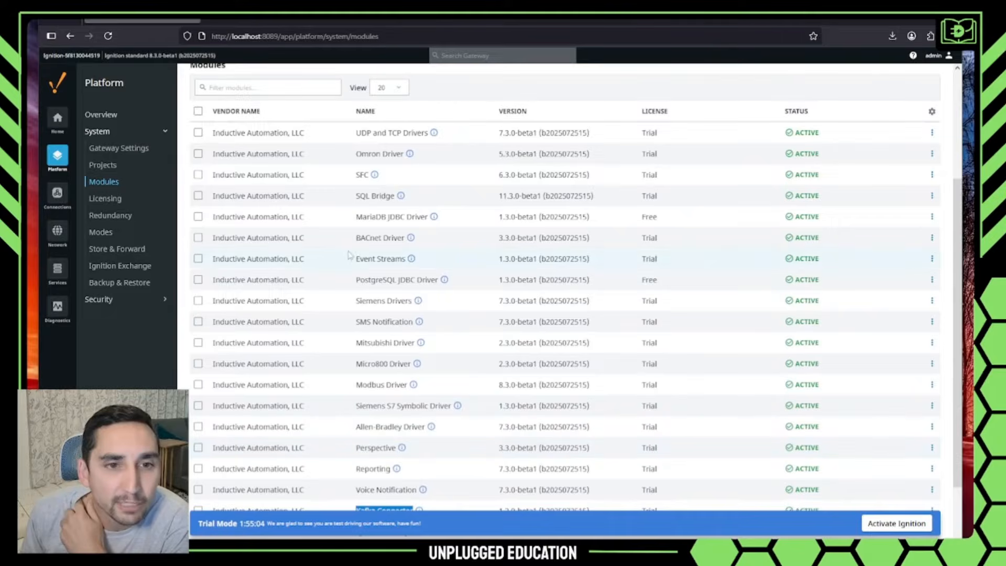
left_click_drag(355, 260, 409, 271)
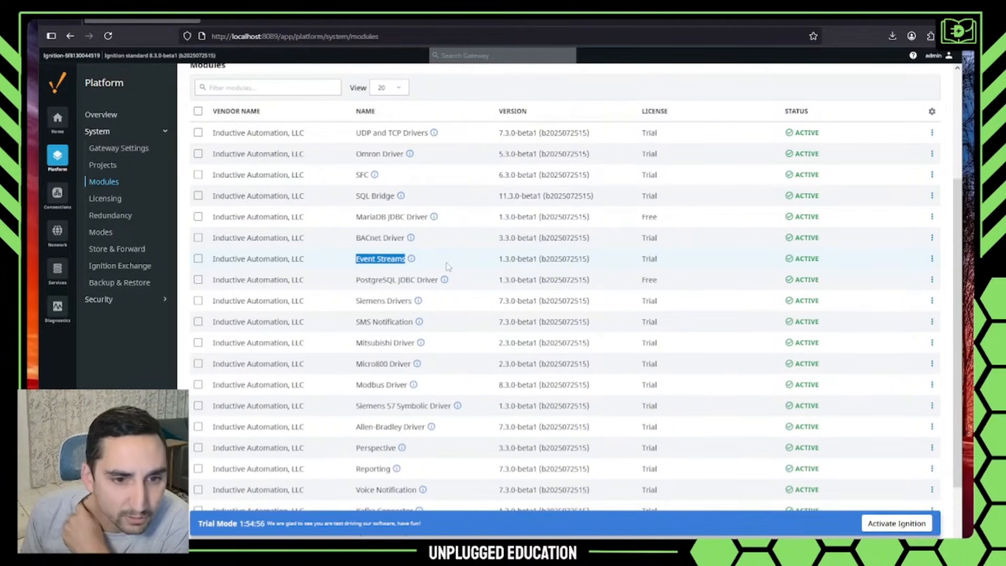
scroll(448, 267, "down", 2)
scroll(446, 272, "up", 2)
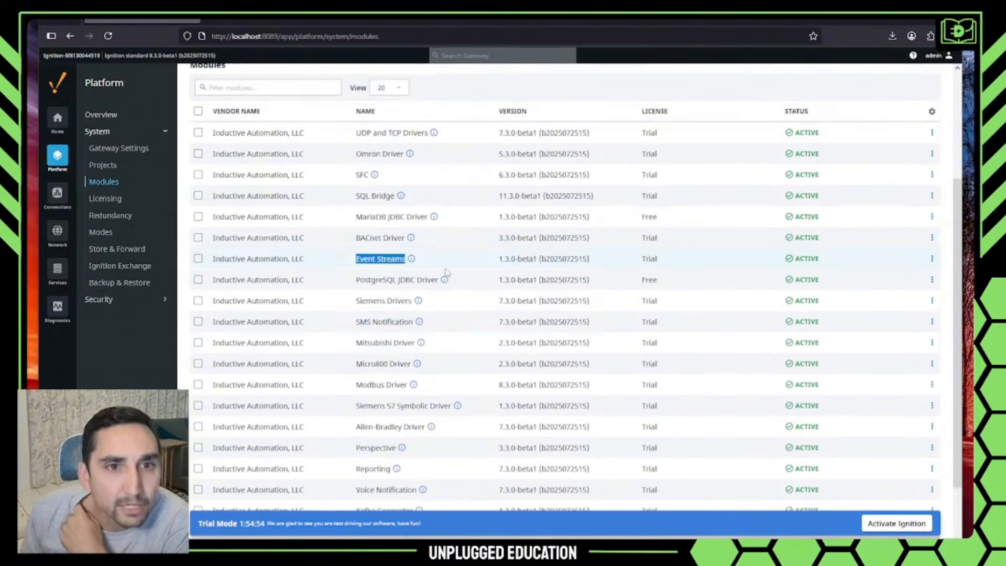
scroll(446, 272, "up", 1)
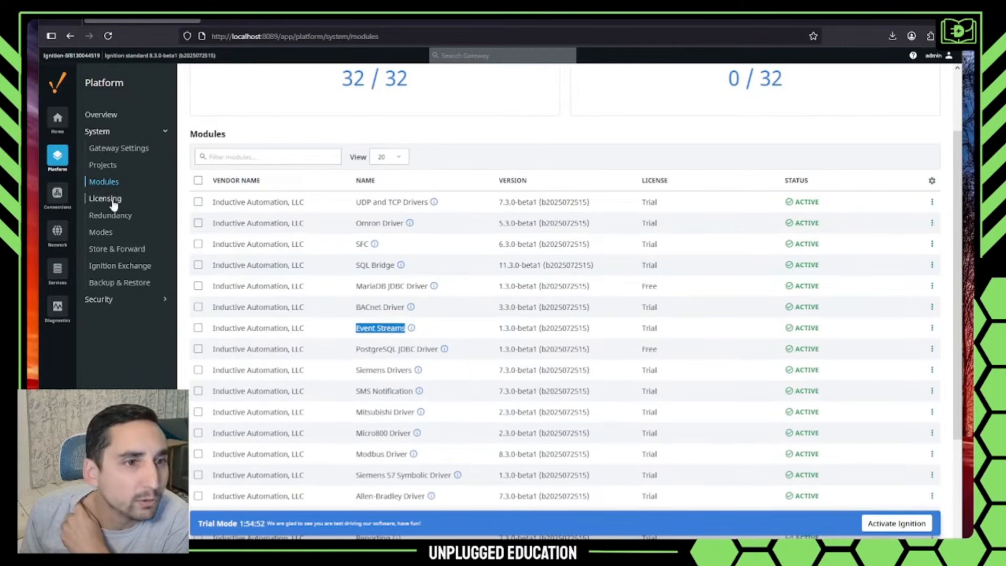
- Go from Store & Forward into the Security group's API Keys page
left_click(124, 255)
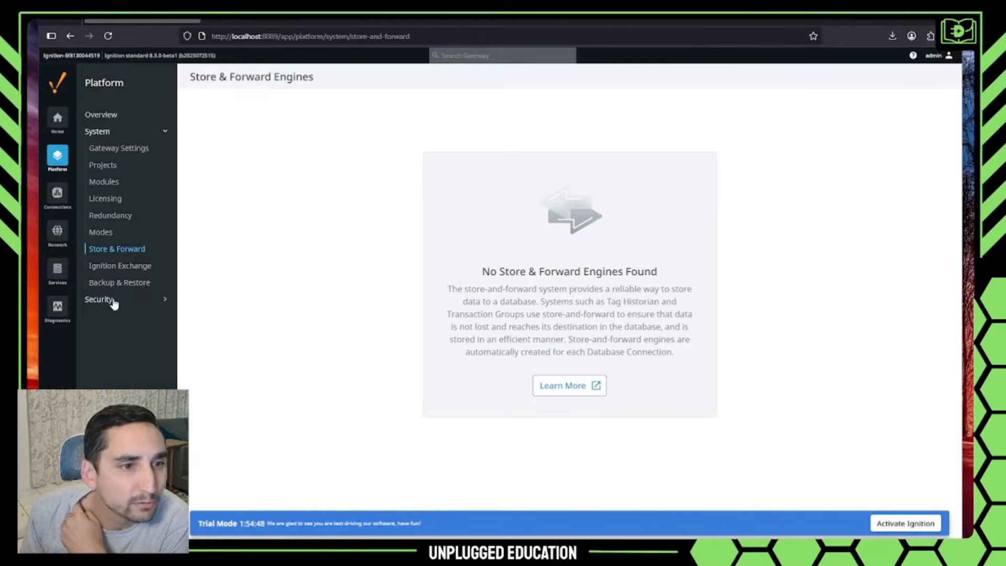
left_click(115, 303)
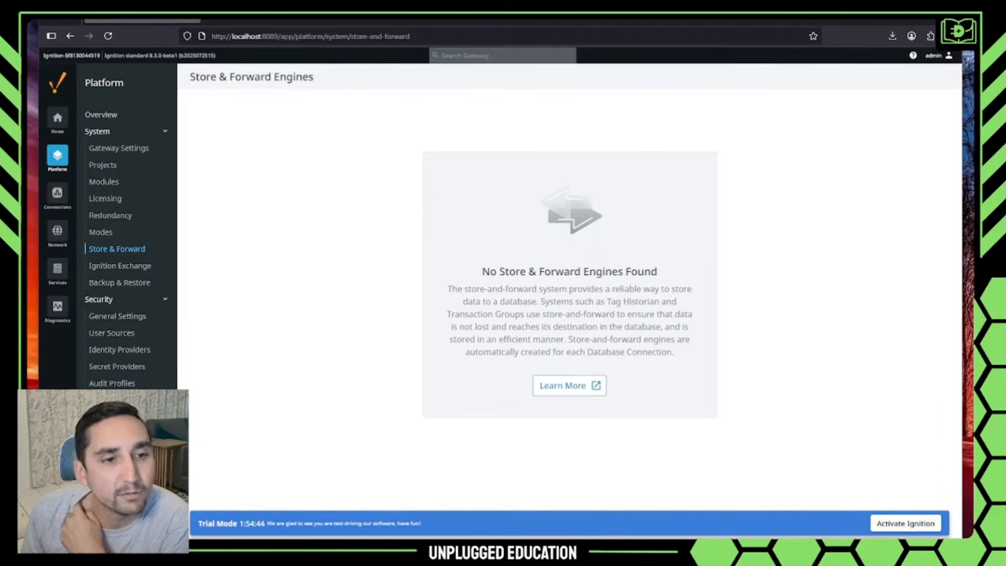
left_click(104, 400)
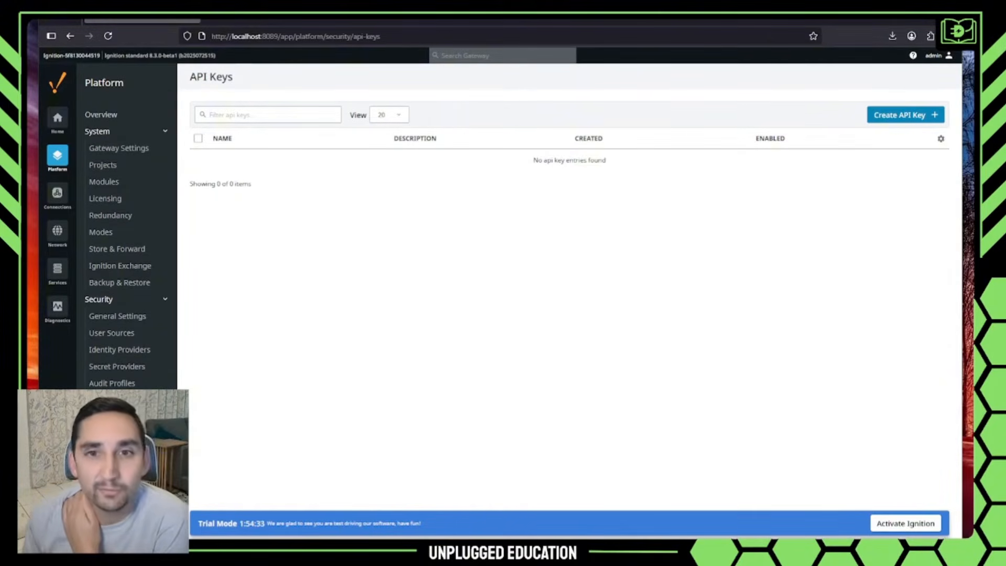
- Start a new API key, cancel before saving, and open Security General Settings
left_click(888, 116)
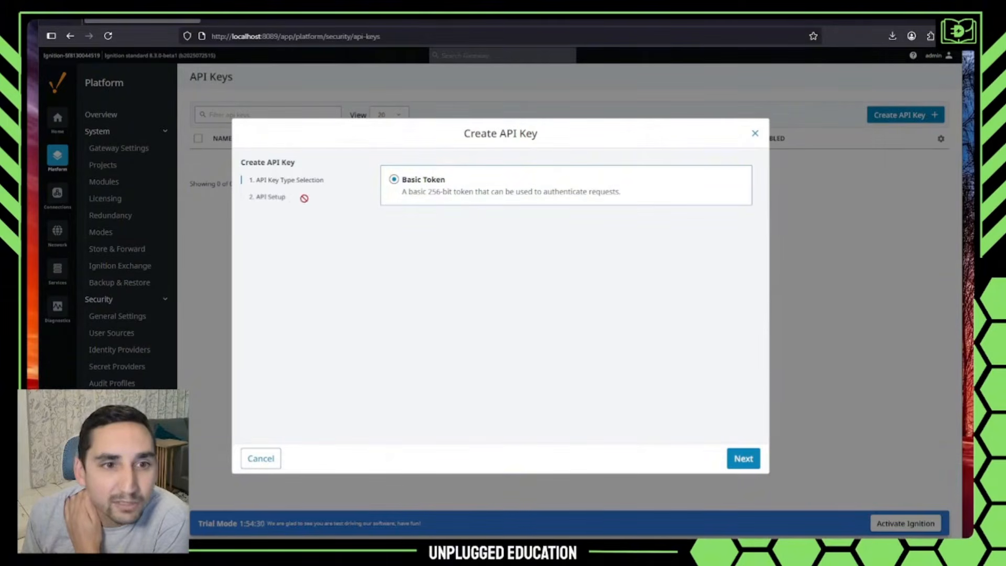
left_click(742, 461)
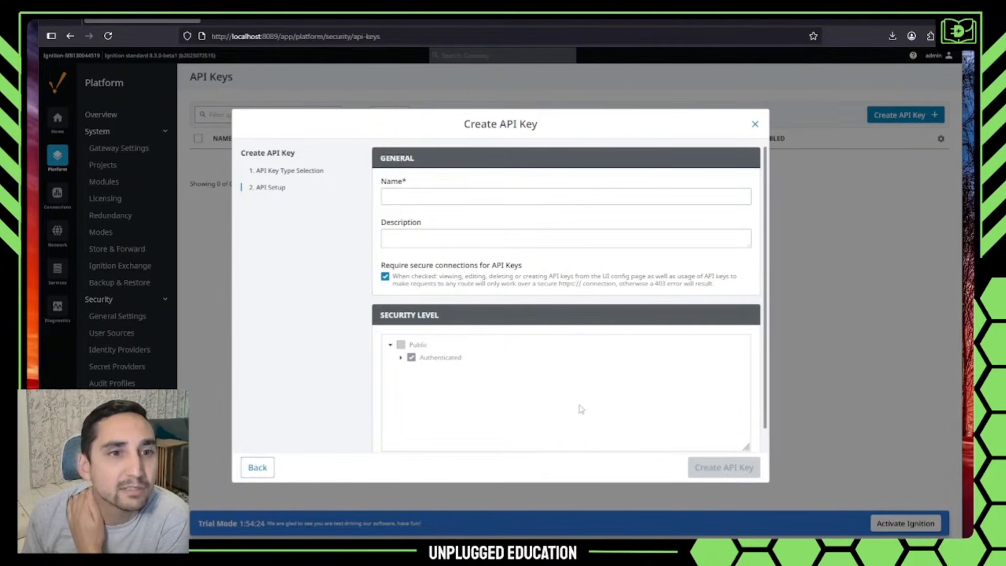
left_click(756, 125)
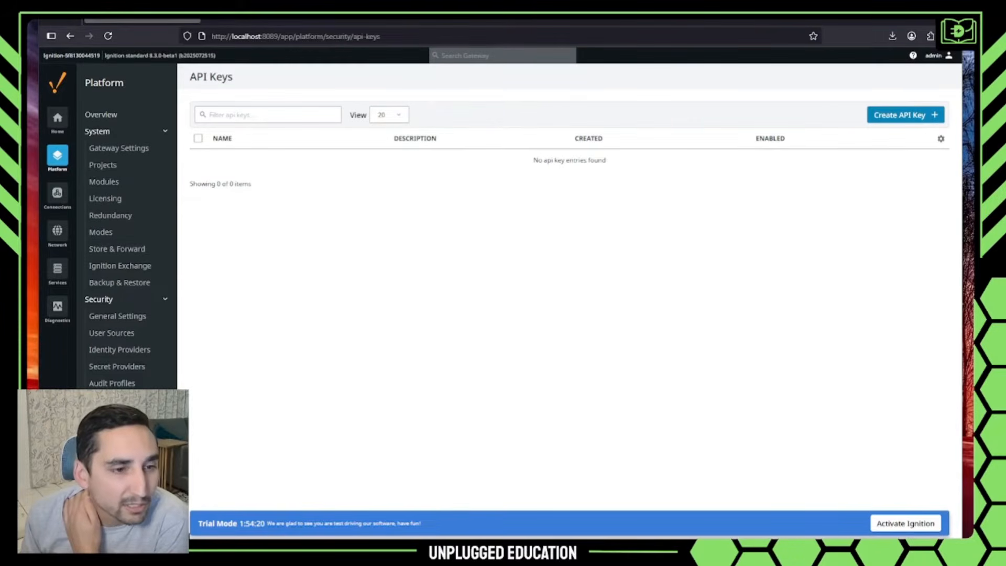
left_click(127, 319)
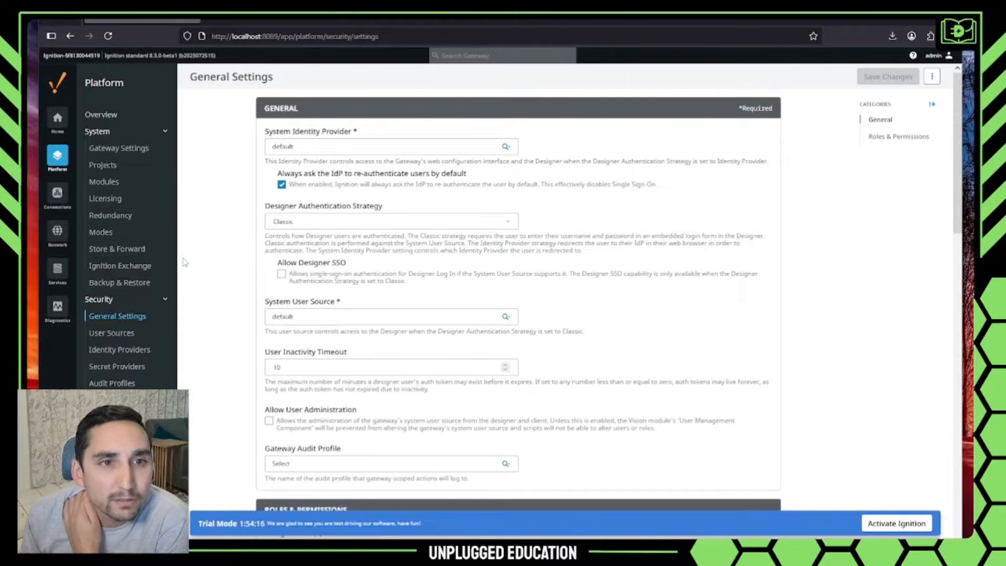
- Open Connections Overview showing 1/1 OPC connections, 6/6 translators and 4/6 JDBC drivers
left_click(61, 194)
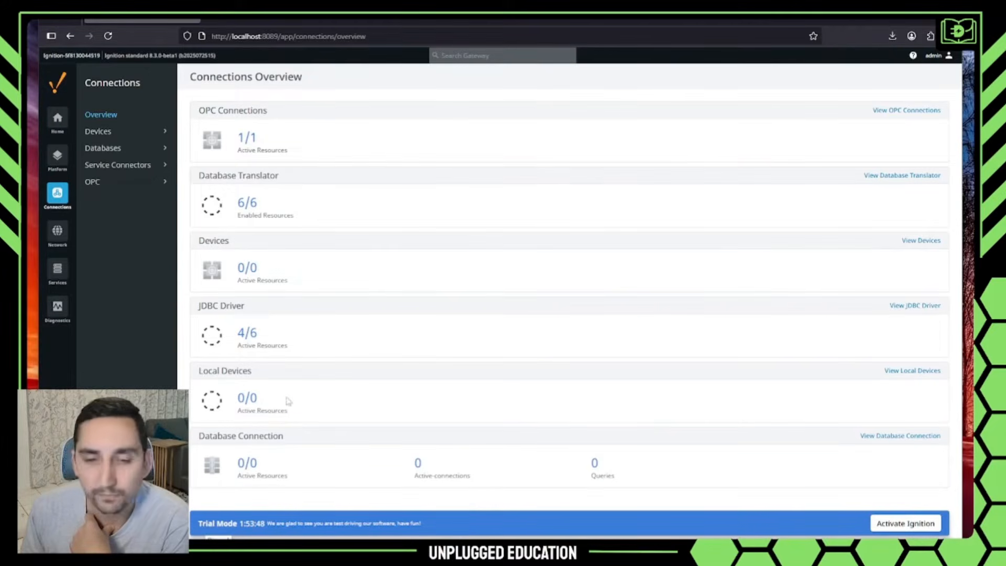
- Browse the Devices pages, then open Database Settings listing the six installed JDBC drivers
left_click(112, 131)
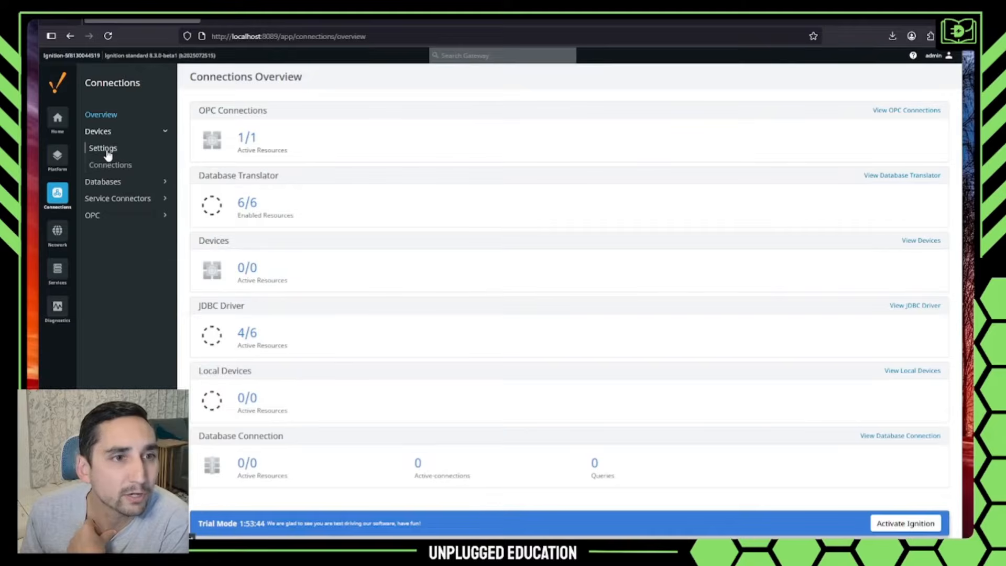
left_click(105, 149)
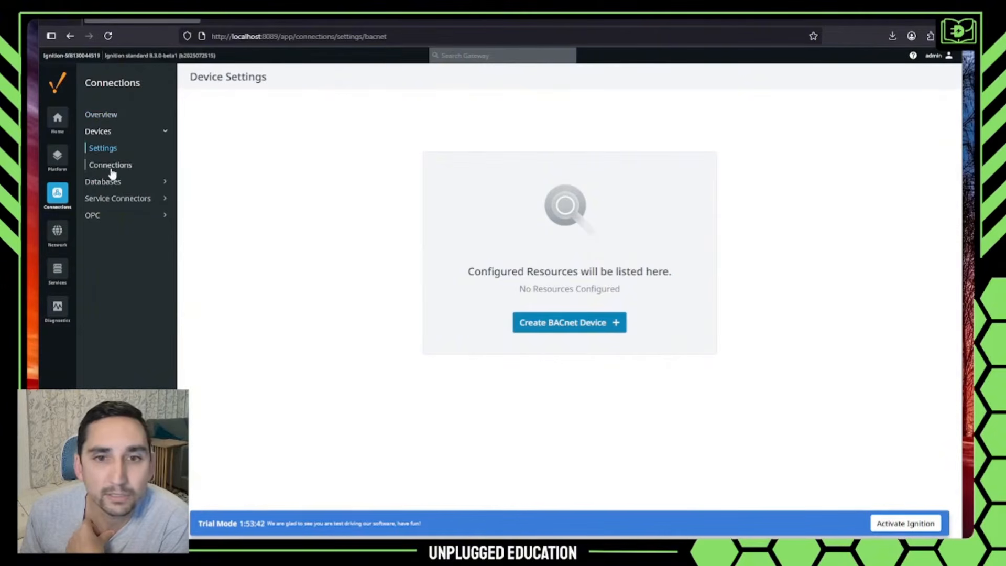
left_click(113, 169)
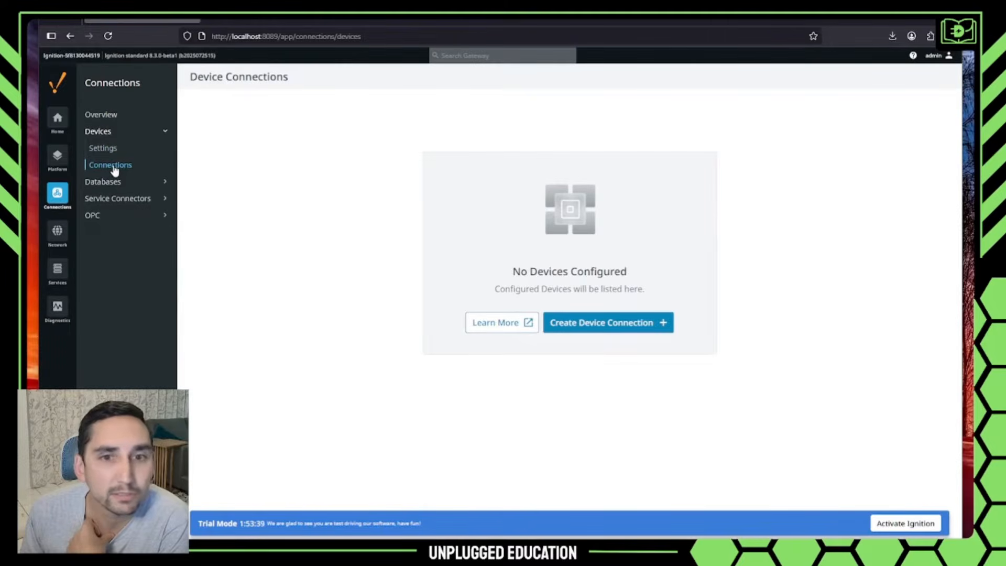
left_click(111, 183)
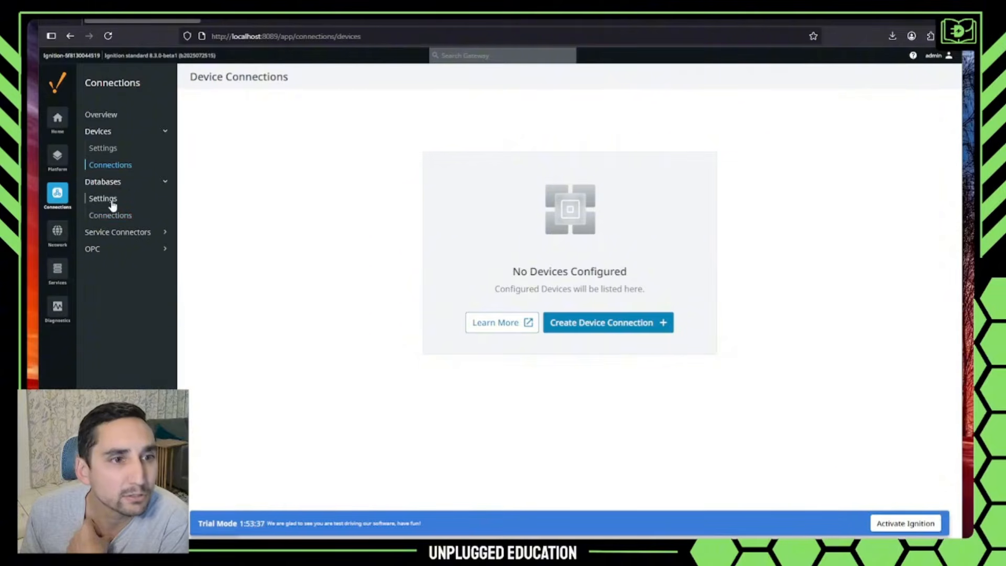
left_click(112, 204)
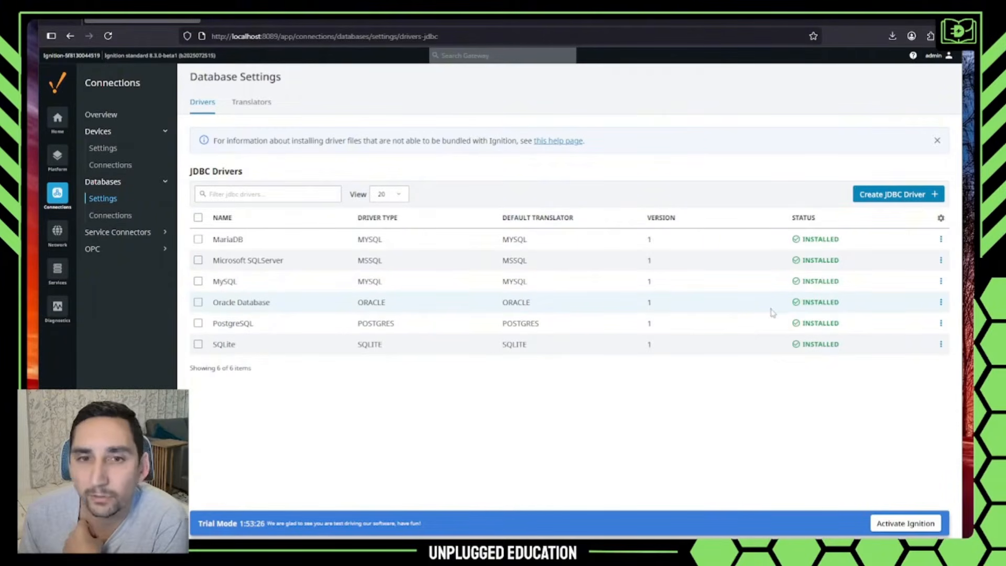
- Compare the Translators and Drivers tabs, expand Service Connectors and OPC, and open Network Overview
left_click(261, 97)
left_click(199, 107)
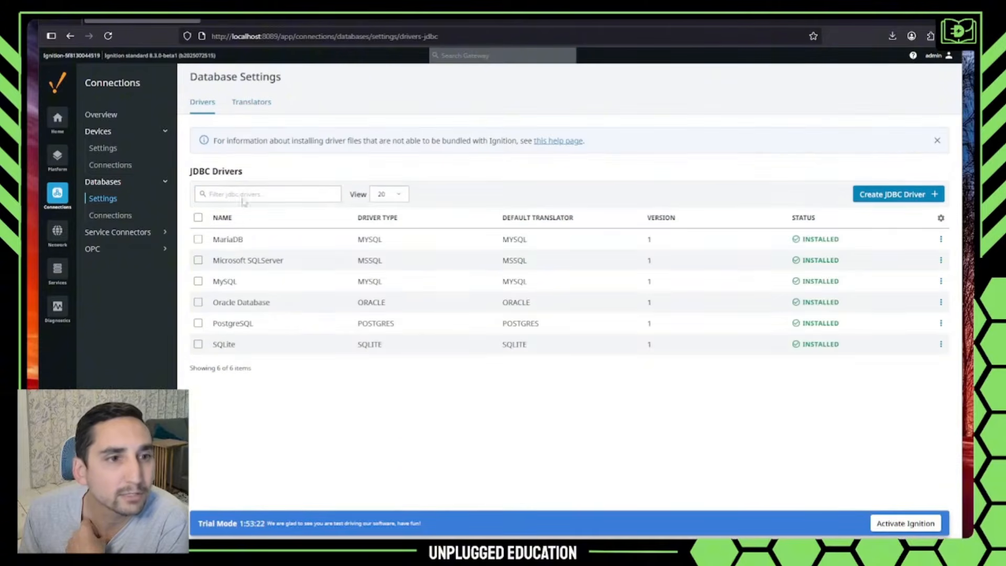
left_click(110, 233)
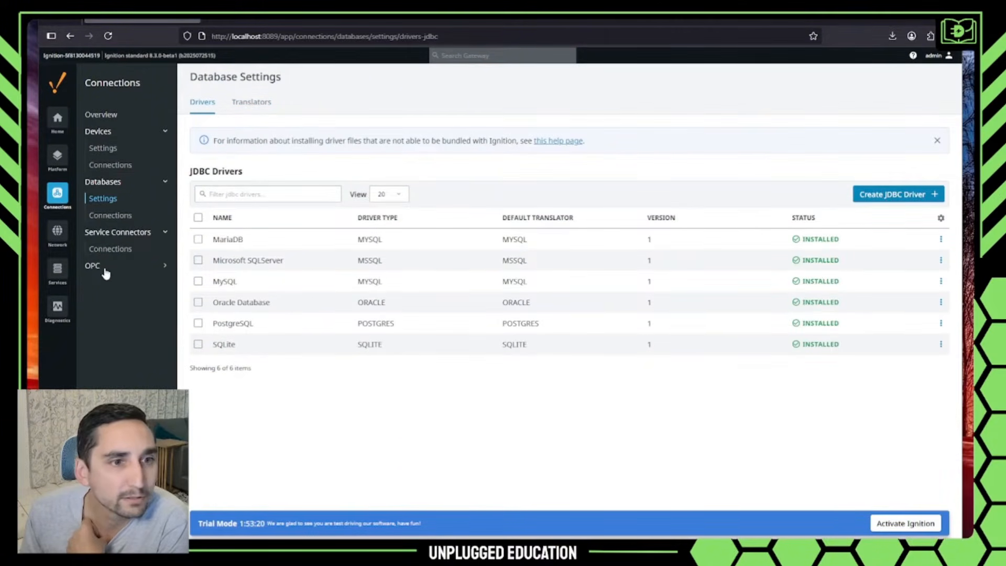
left_click(107, 272)
left_click(58, 236)
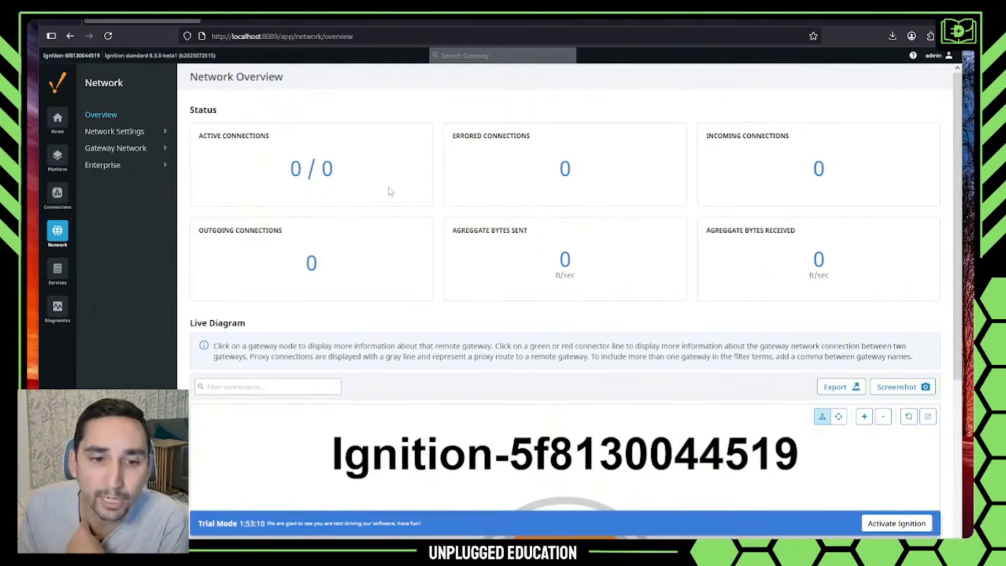
scroll(395, 192, "down", 1)
scroll(394, 192, "down", 2)
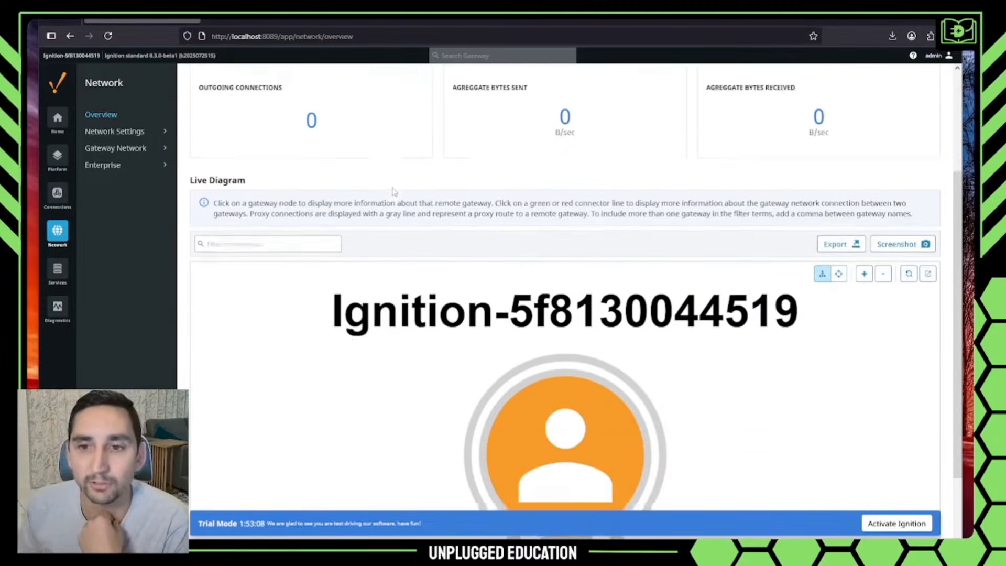
scroll(401, 178, "up", 3)
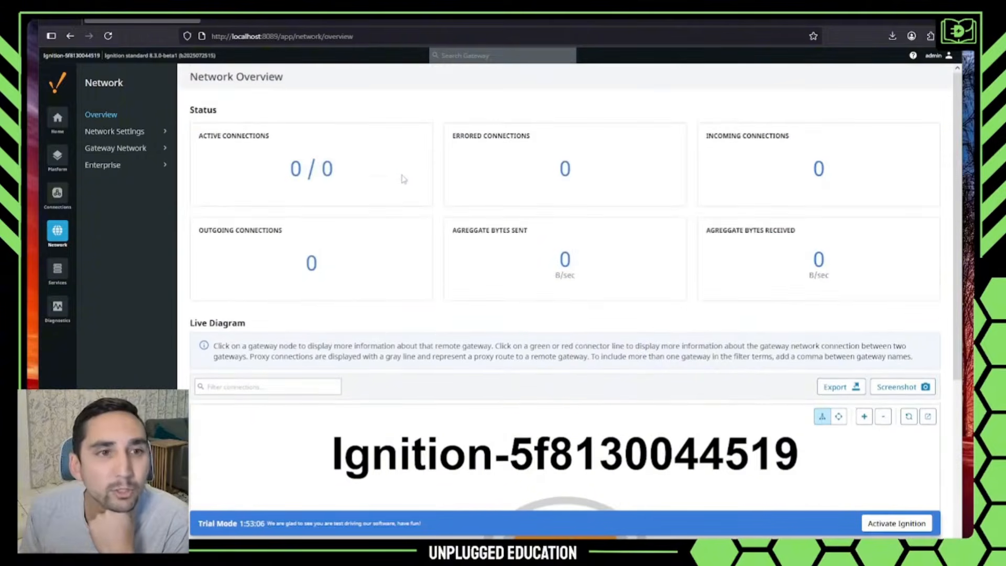
scroll(407, 182, "down", 3)
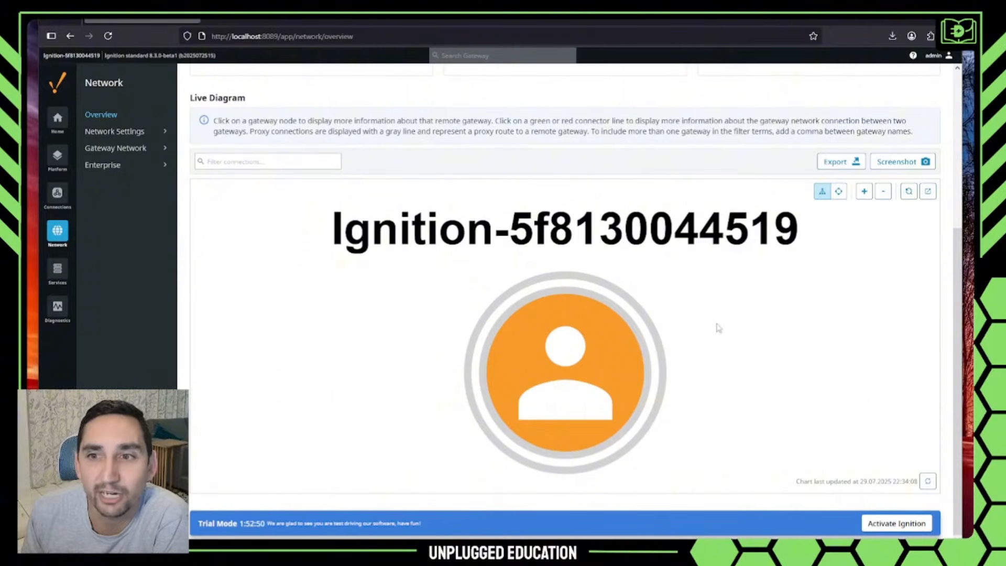
scroll(723, 326, "down", 3)
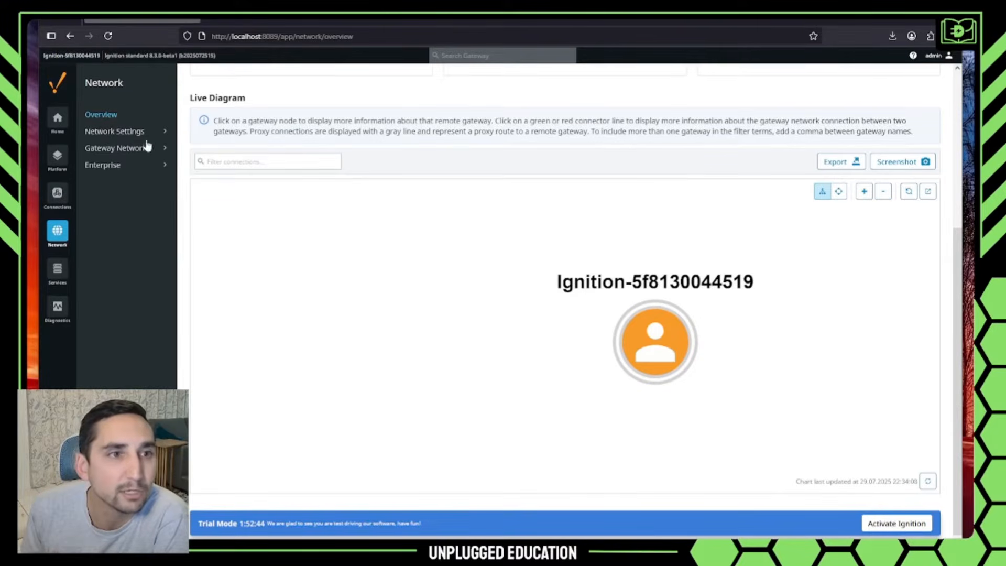
- Review the Network Web Server settings page
left_click(120, 131)
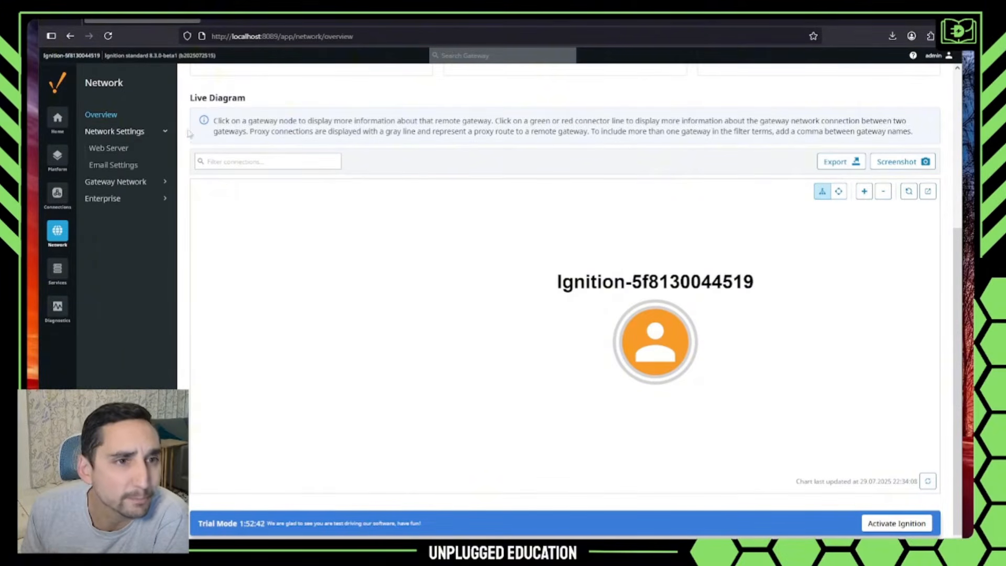
left_click(96, 150)
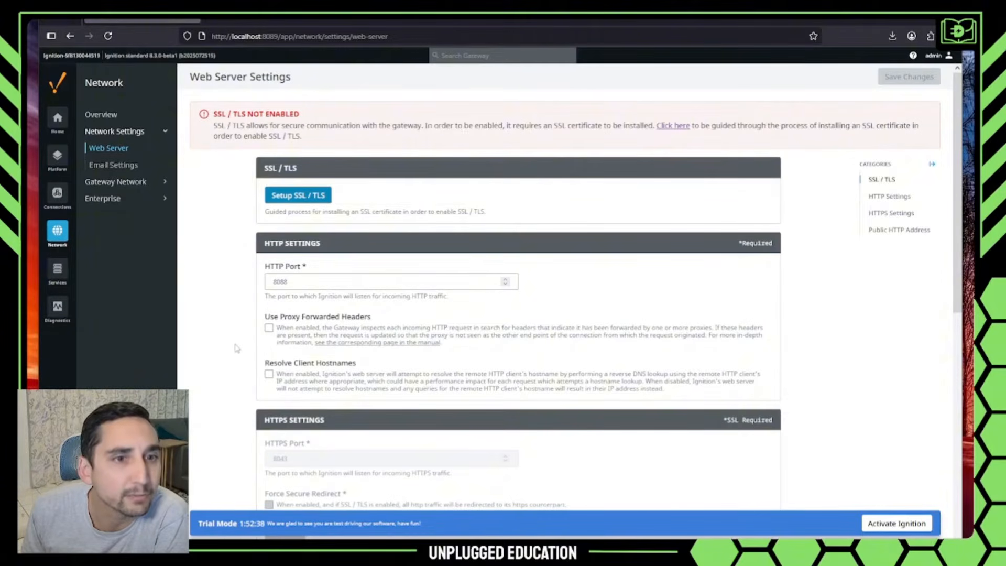
scroll(237, 348, "down", 8)
scroll(237, 348, "up", 10)
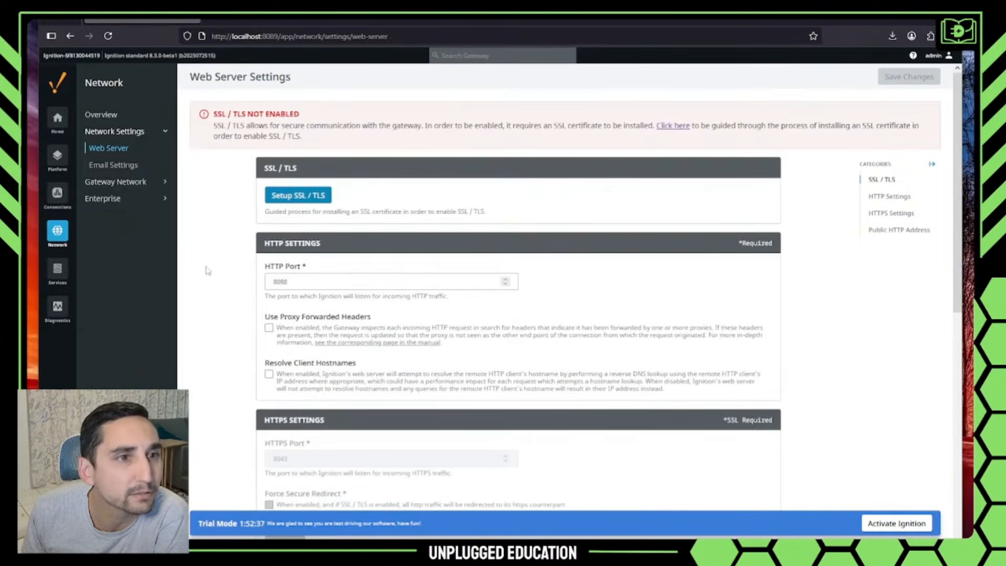
- Check Gateway Network settings (port 8060) and diagnostics, then open Enterprise Administration configuration
left_click(113, 181)
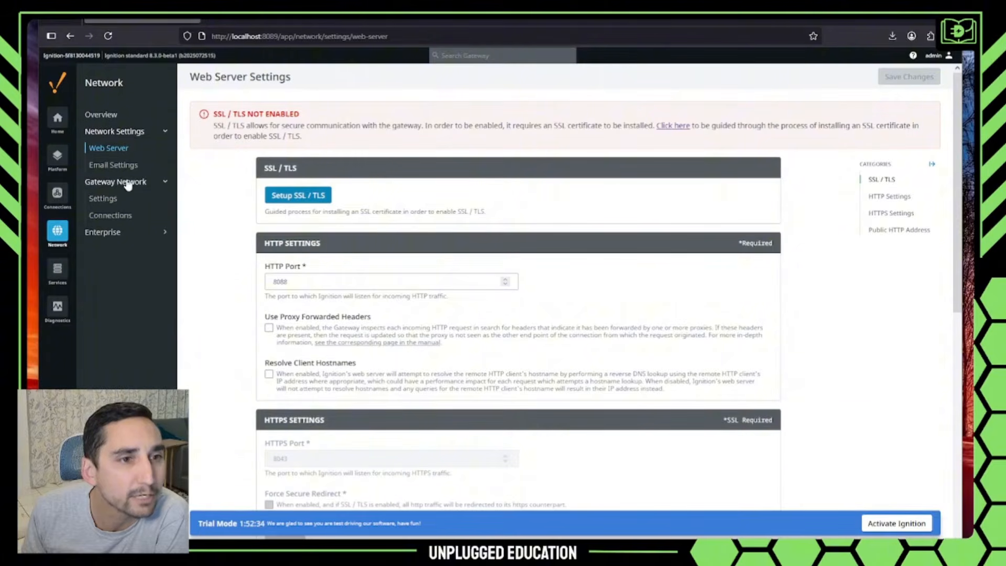
left_click(111, 202)
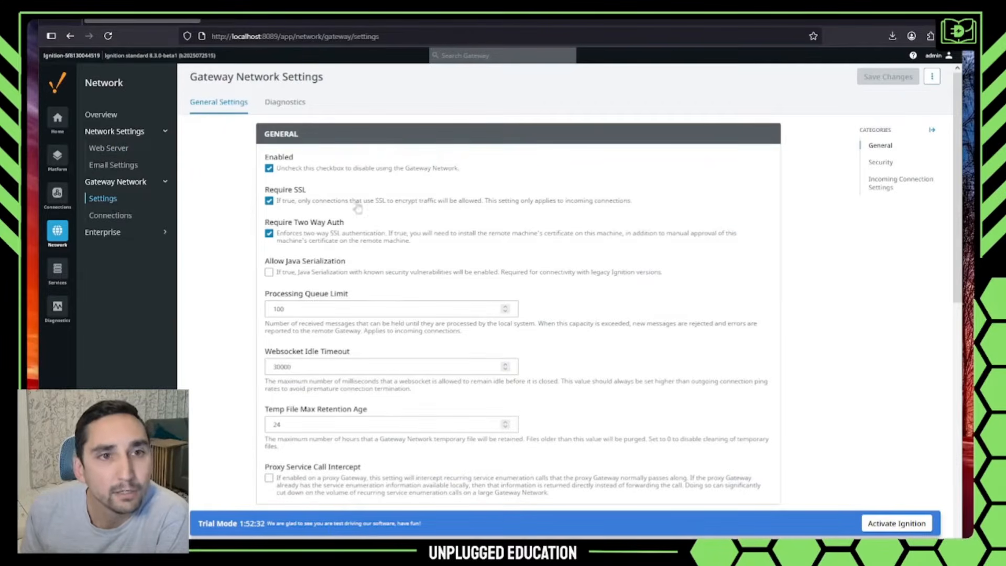
left_click(298, 101)
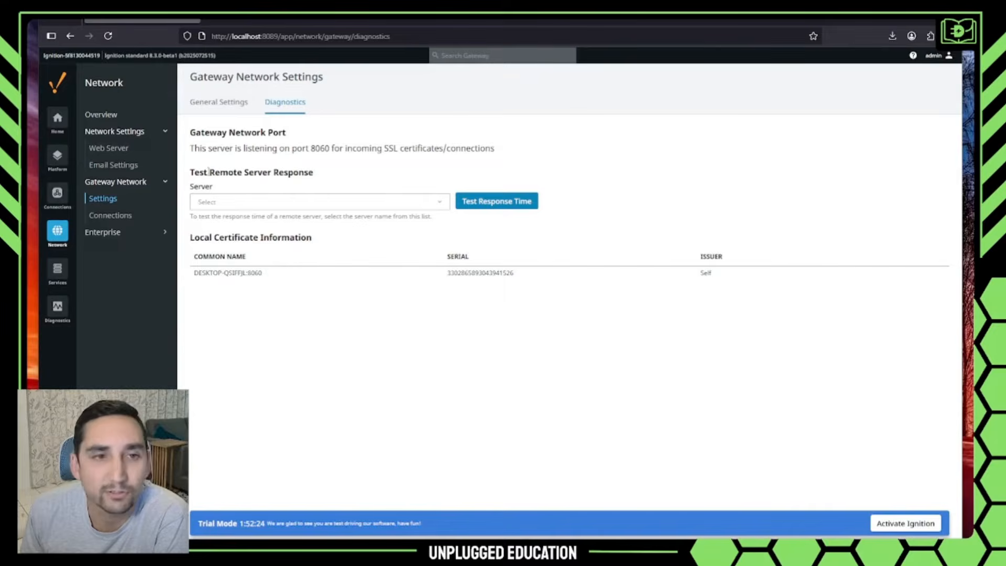
left_click(210, 111)
scroll(428, 224, "down", 6)
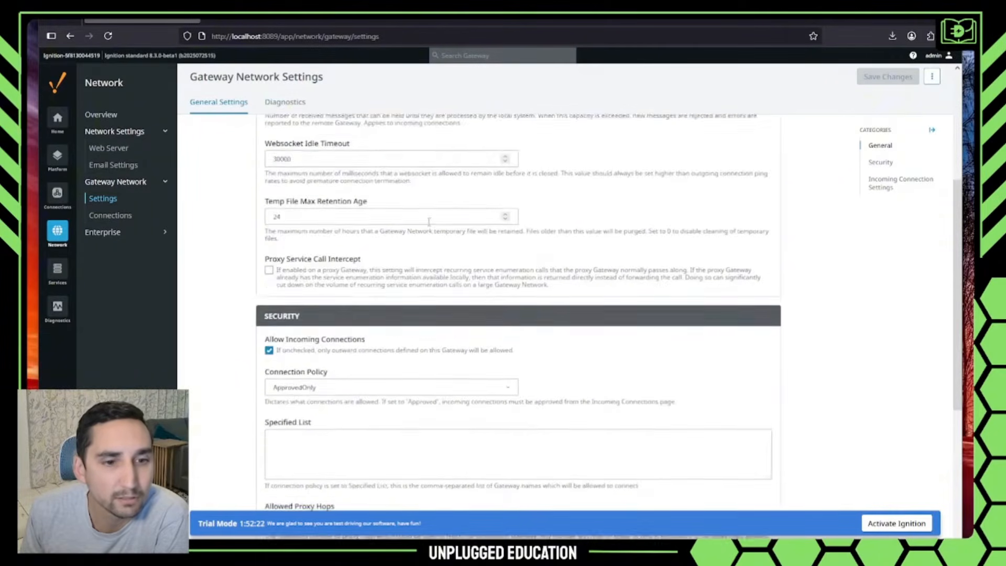
scroll(363, 252, "up", 6)
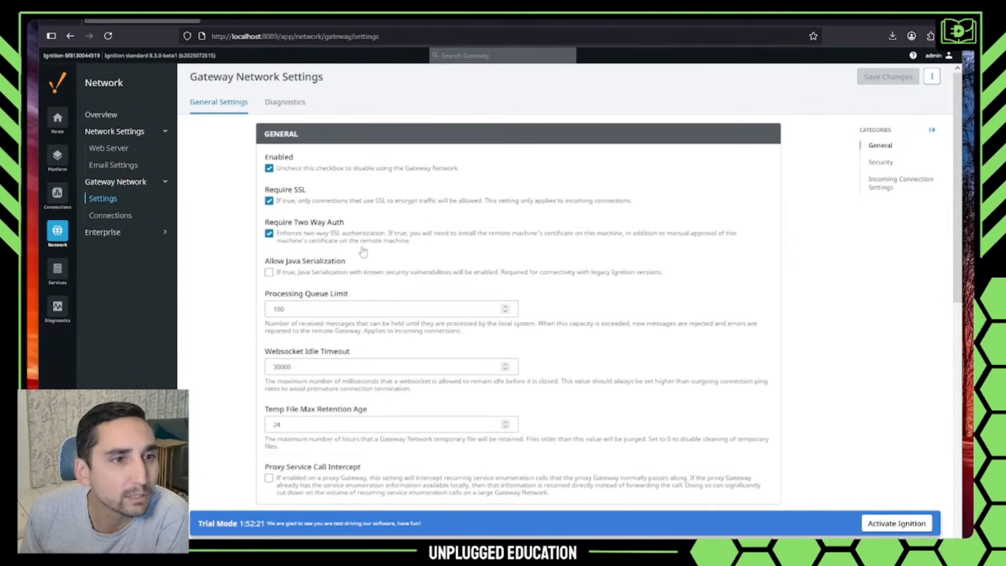
left_click(101, 233)
left_click(104, 248)
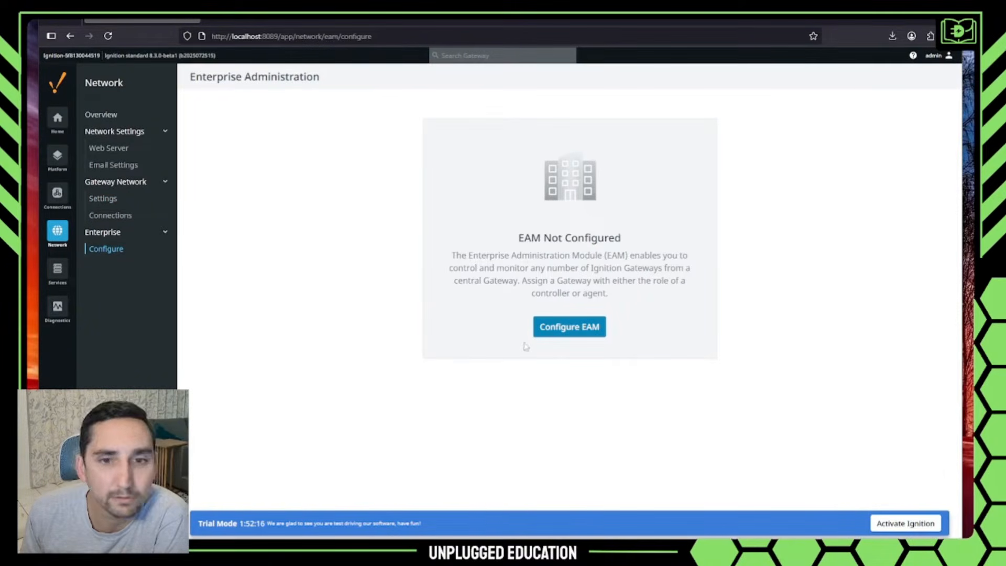
- Under Services > Historians, start Create Historian to list types from CSV to Simulator Historian
left_click(58, 270)
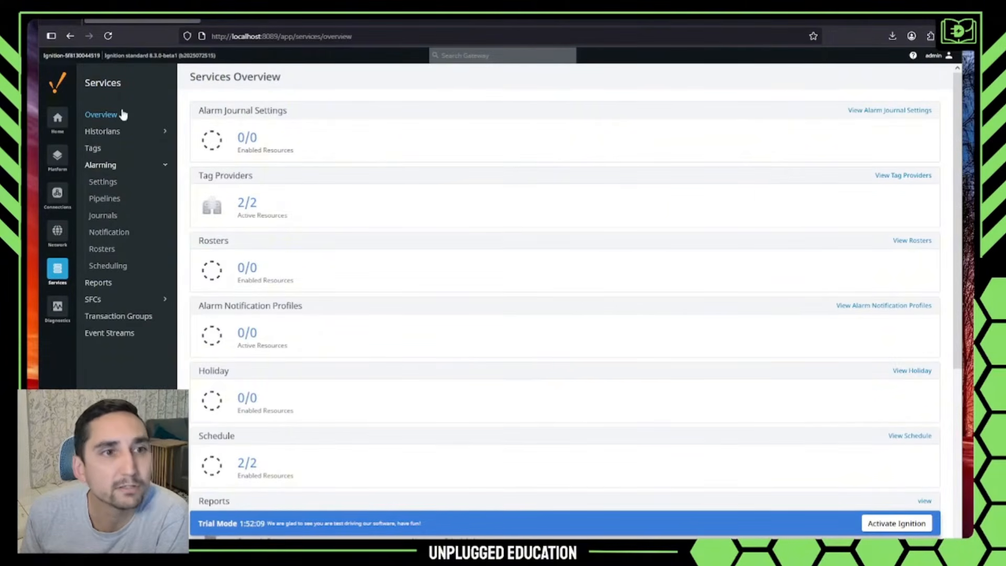
left_click(119, 131)
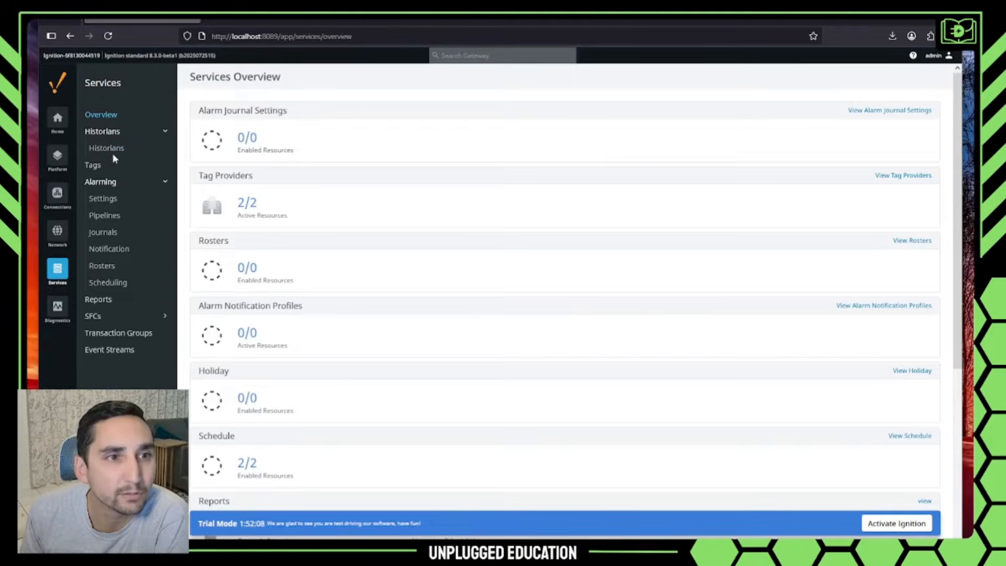
left_click(113, 154)
left_click(543, 325)
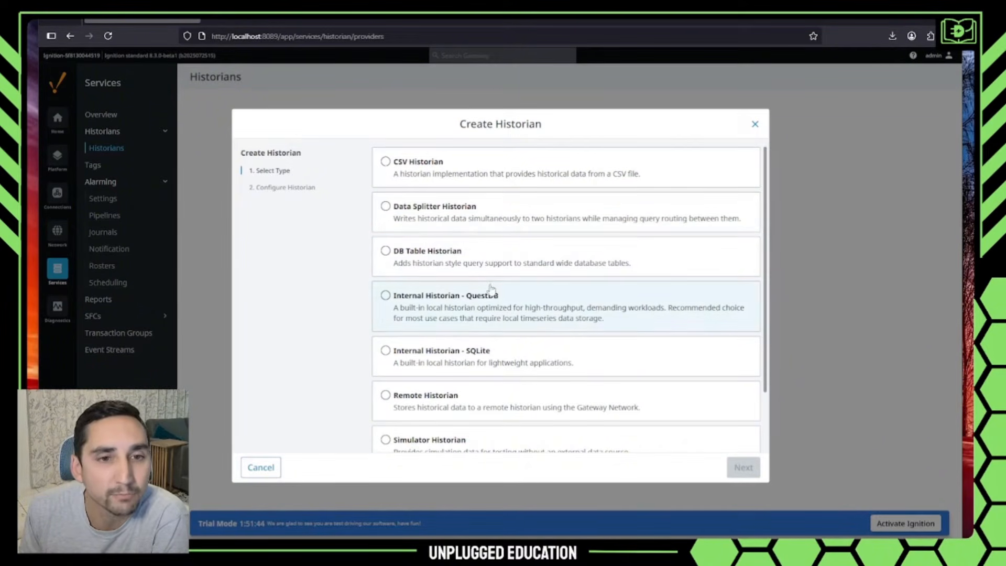
- Browse the historian types, then close Create Historian leaving No Resources Configured
scroll(473, 325, "down", 2)
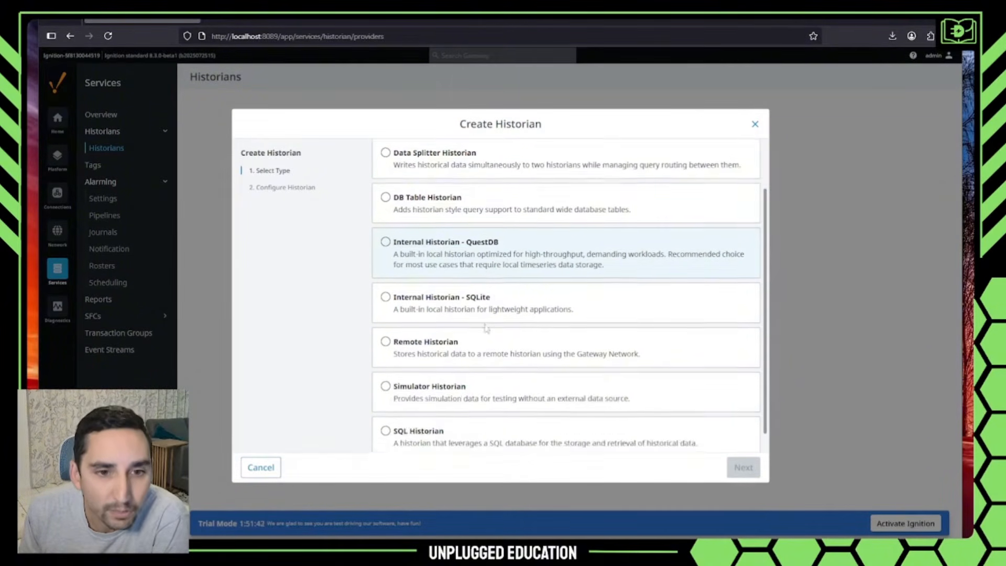
scroll(480, 289, "down", 1)
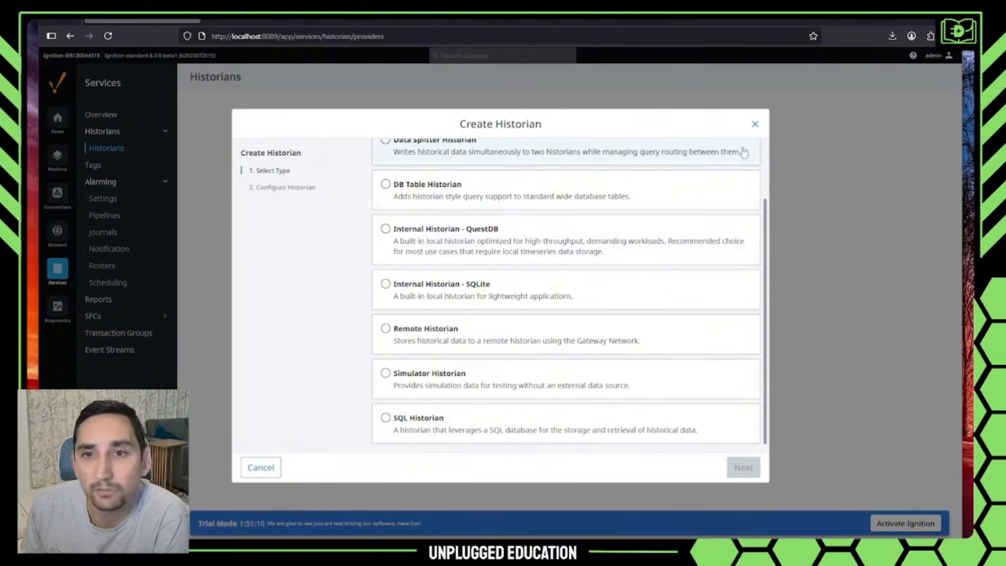
left_click(755, 124)
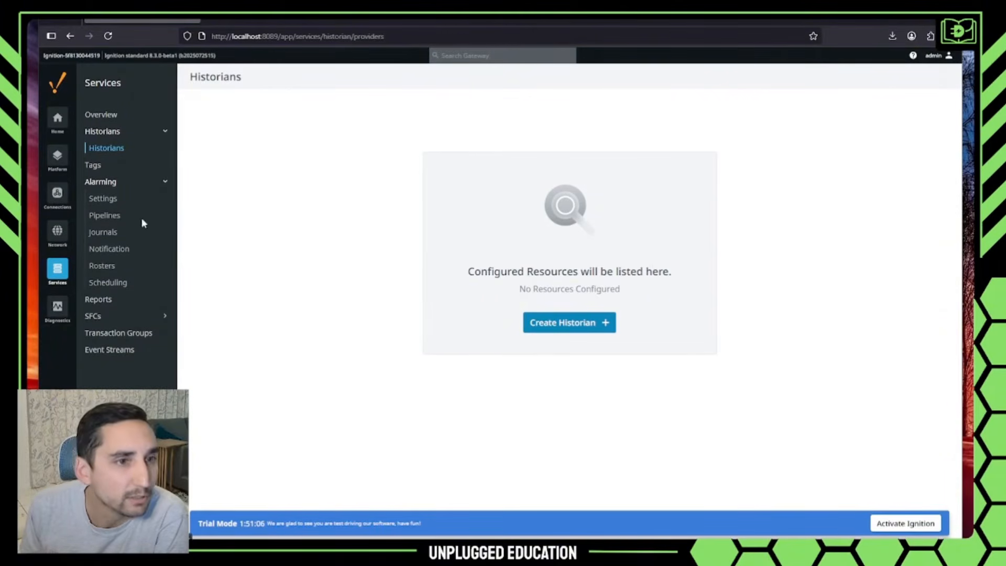
- Confirm the Event Streams list is empty, then open Diagnostics Overview as the Designer login appears
left_click(130, 352)
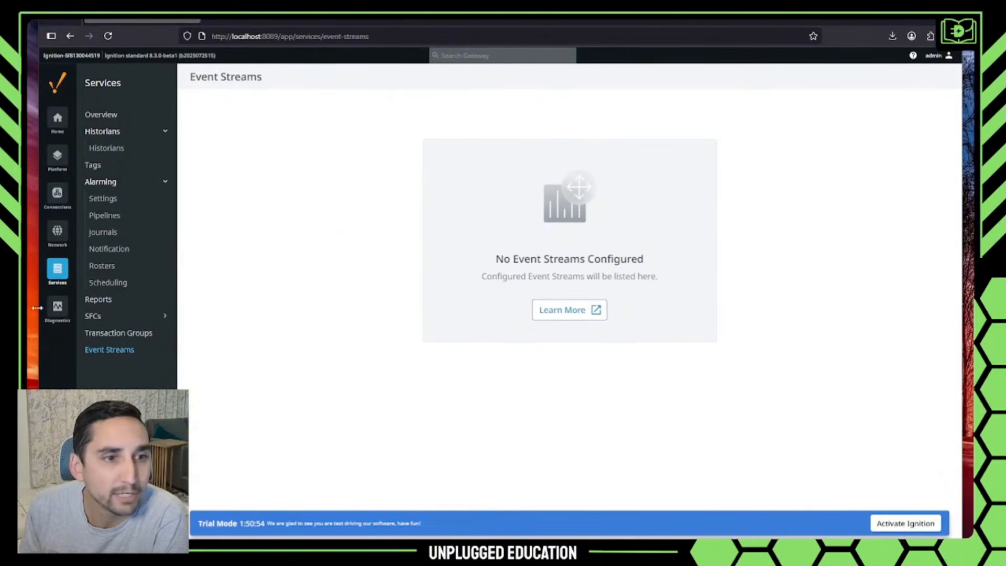
left_click(50, 307)
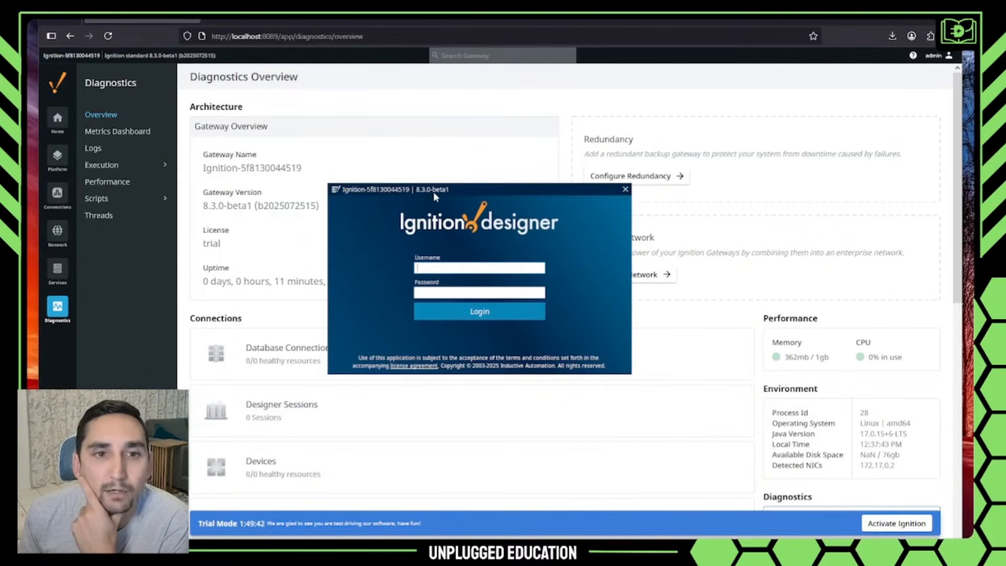
- Log in to the Designer with the administrator username and password
left_click(450, 268)
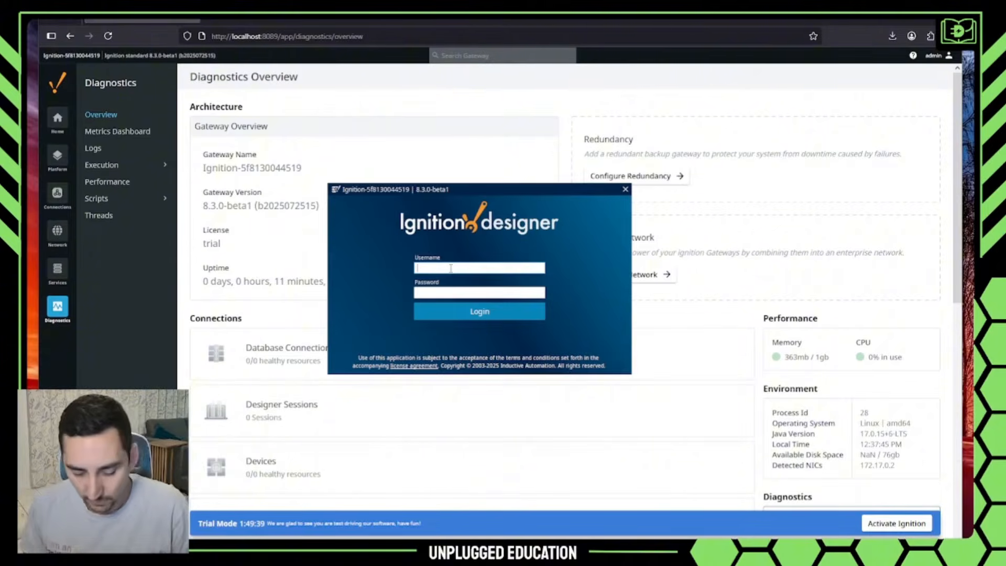
type("admin")
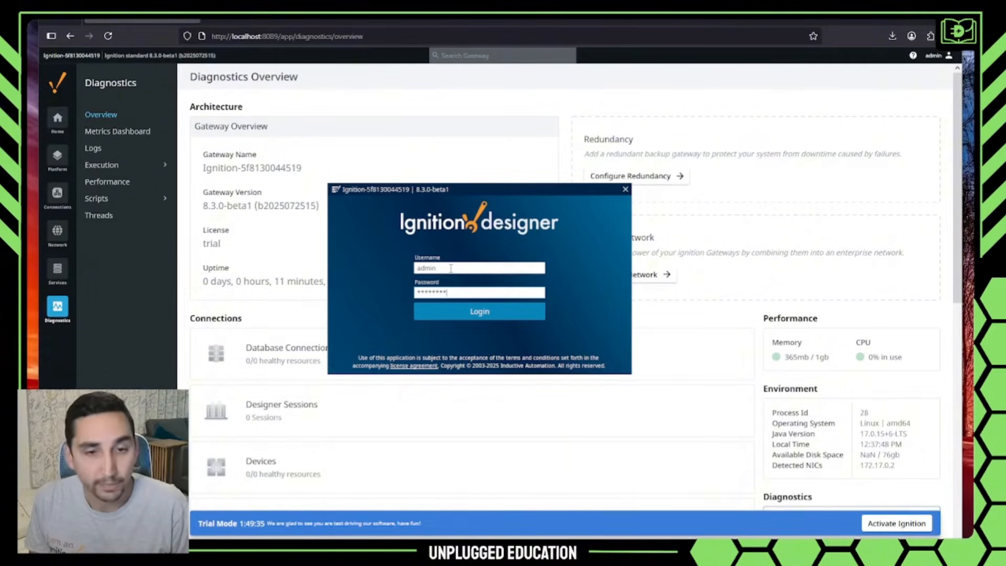
key("Return")
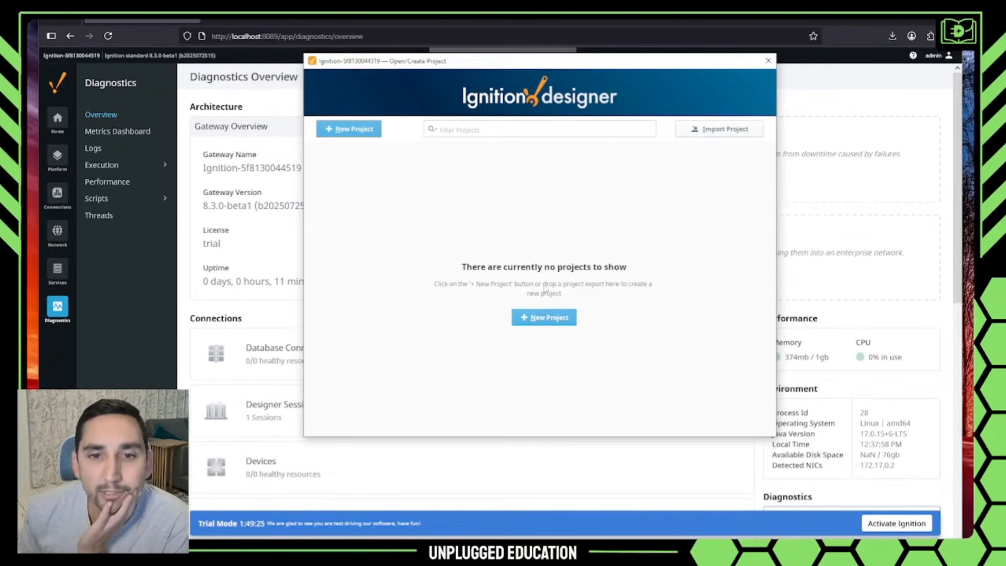
- Create a new Ignition project named Test and open it in the Designer
left_click(558, 322)
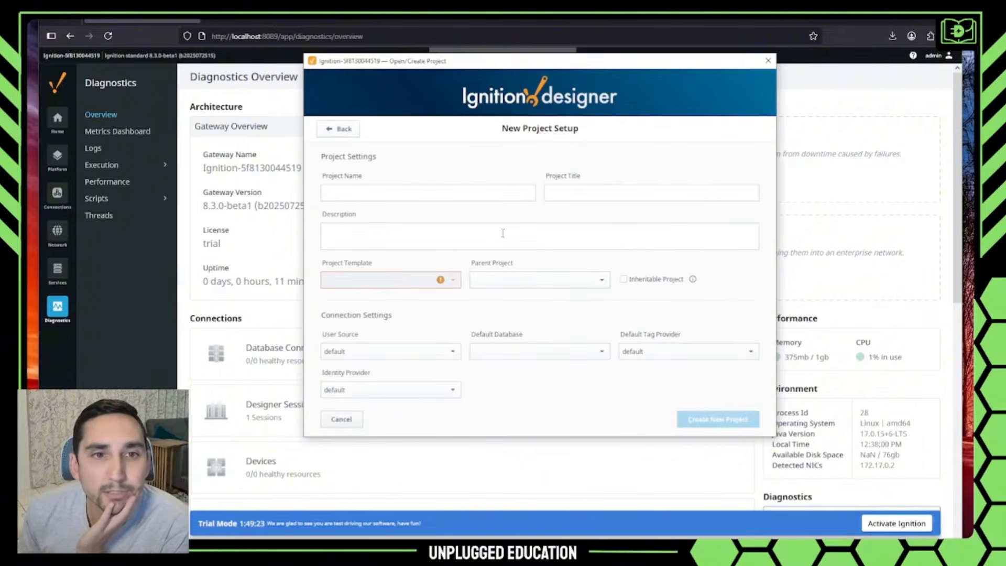
left_click(424, 195)
type("Ts")
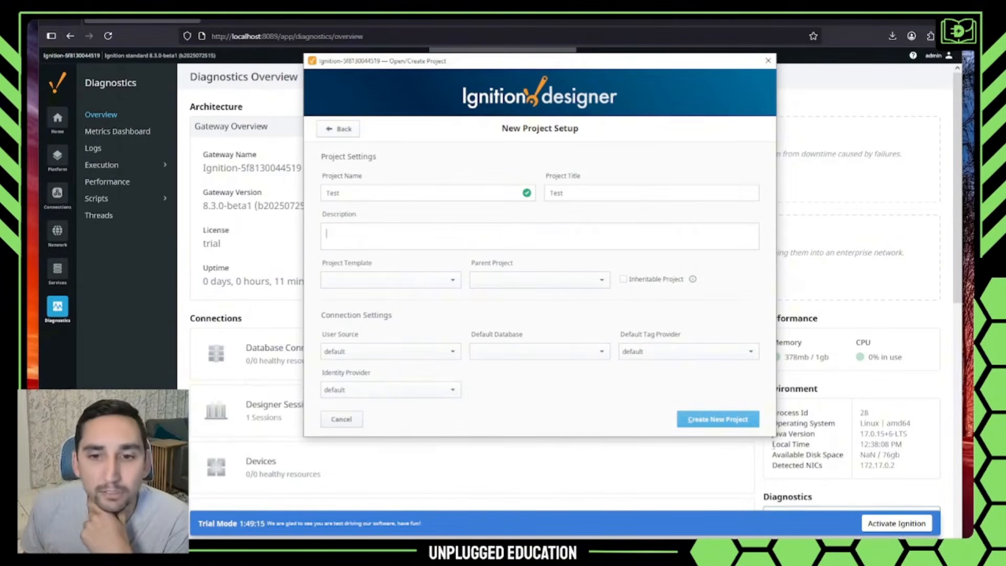
left_click(707, 420)
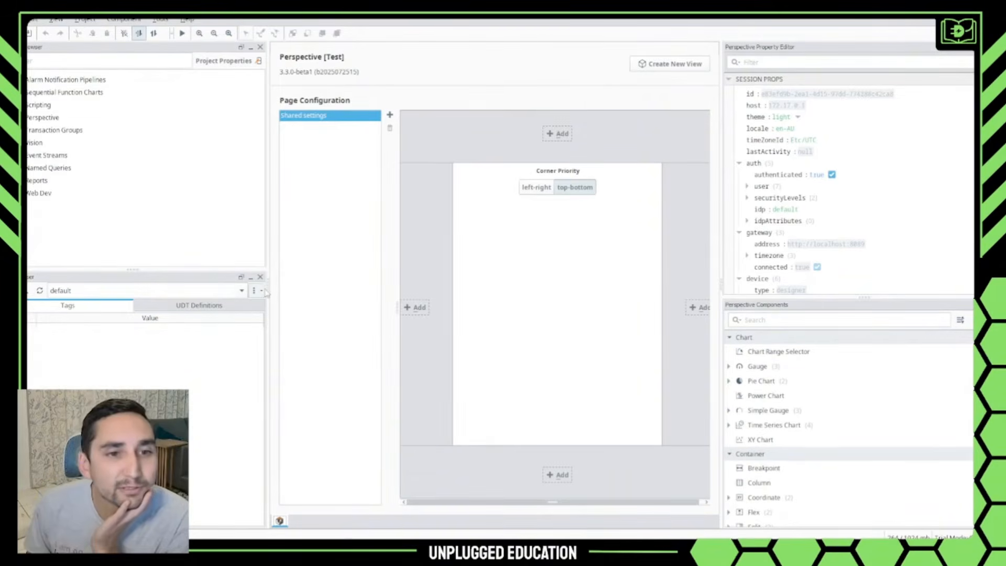
- Narrow the side panels and add a Perspective view named Test with a Flex Container root
left_click_drag(267, 292, 154, 292)
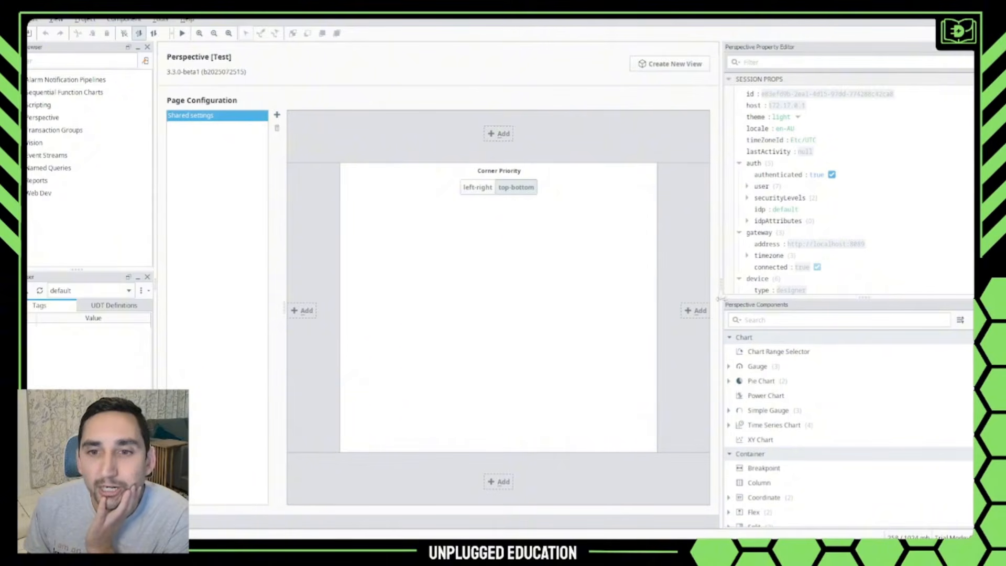
left_click_drag(722, 297, 808, 294)
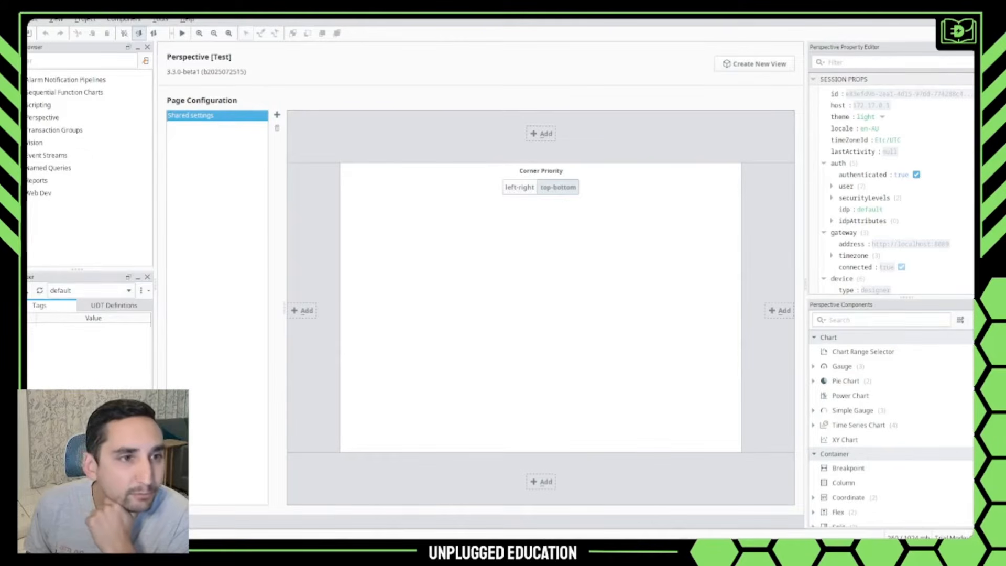
left_click(13, 117)
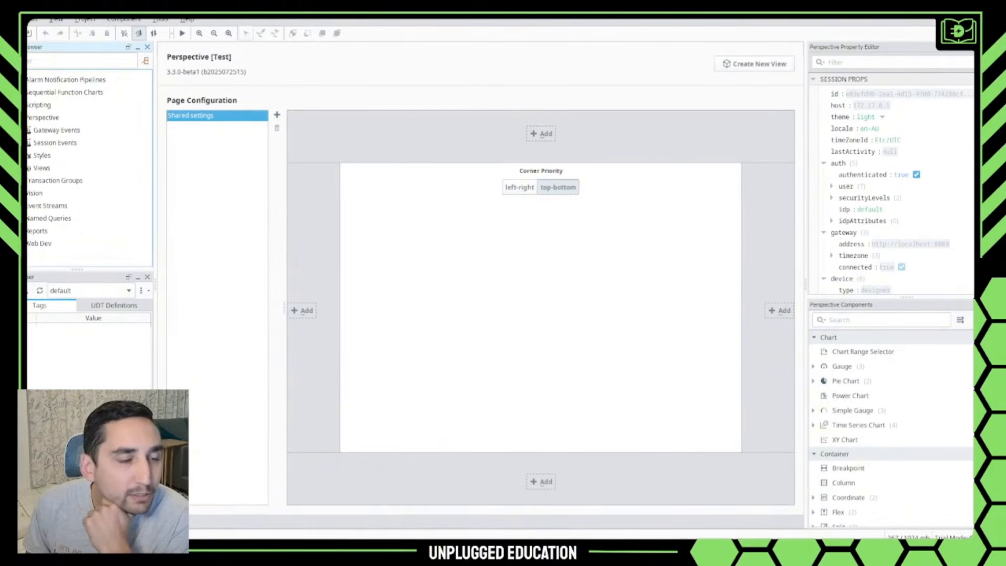
right_click(41, 168)
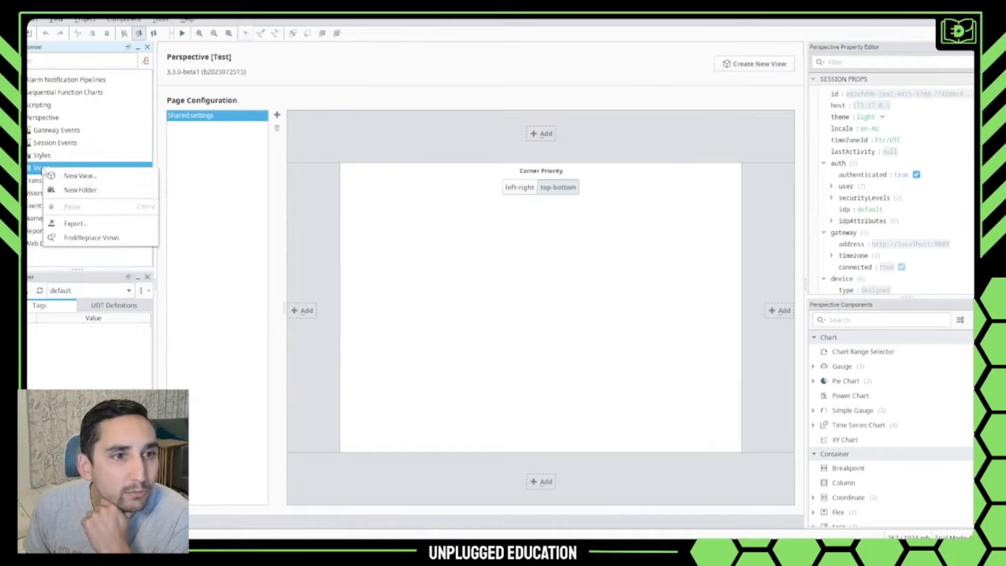
left_click(78, 177)
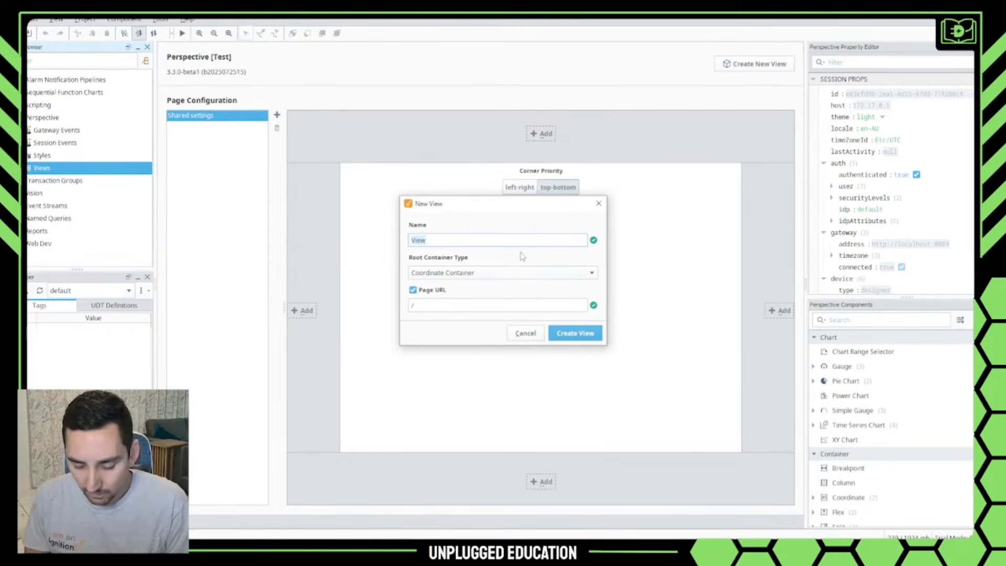
type("Test")
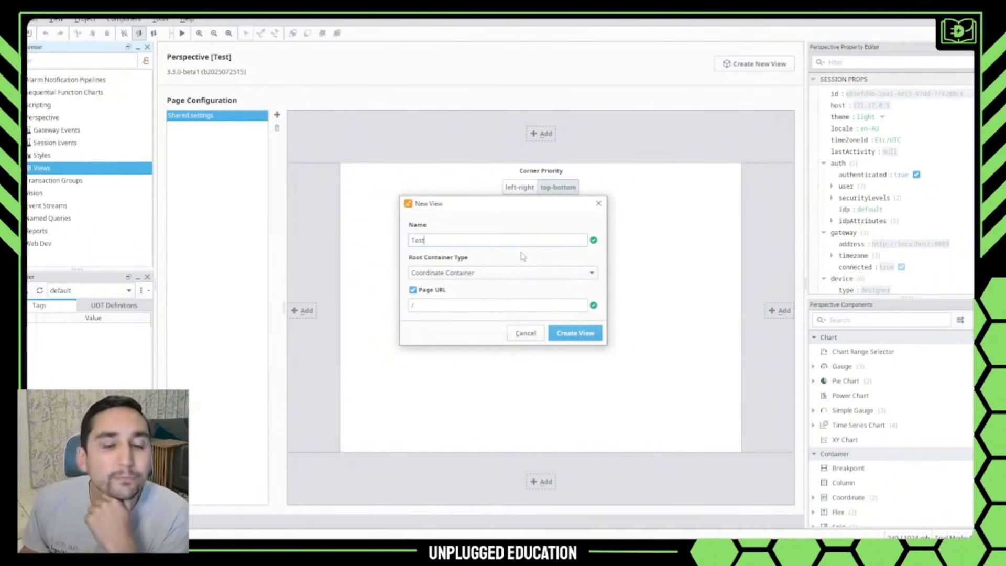
left_click(541, 284)
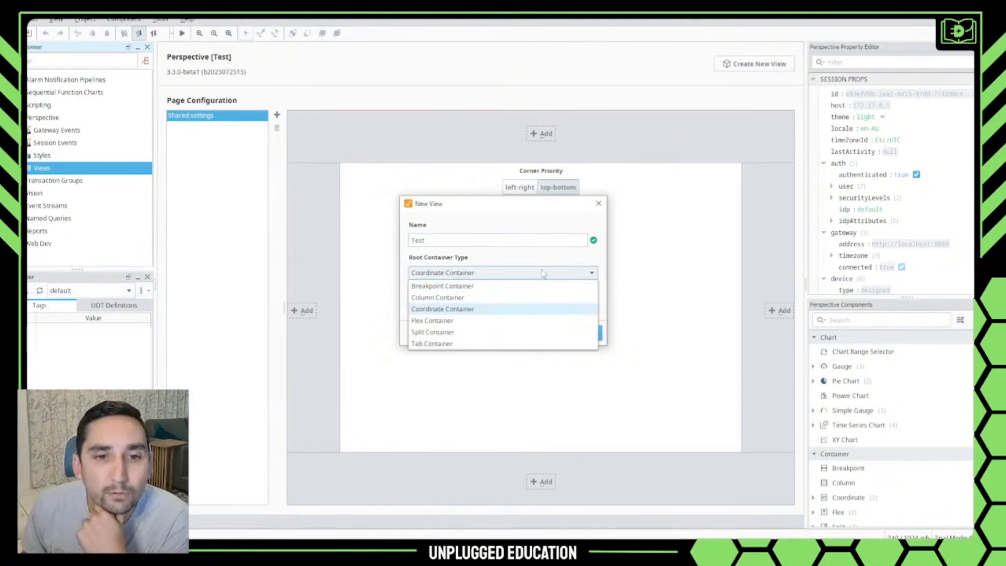
left_click(546, 328)
left_click(576, 335)
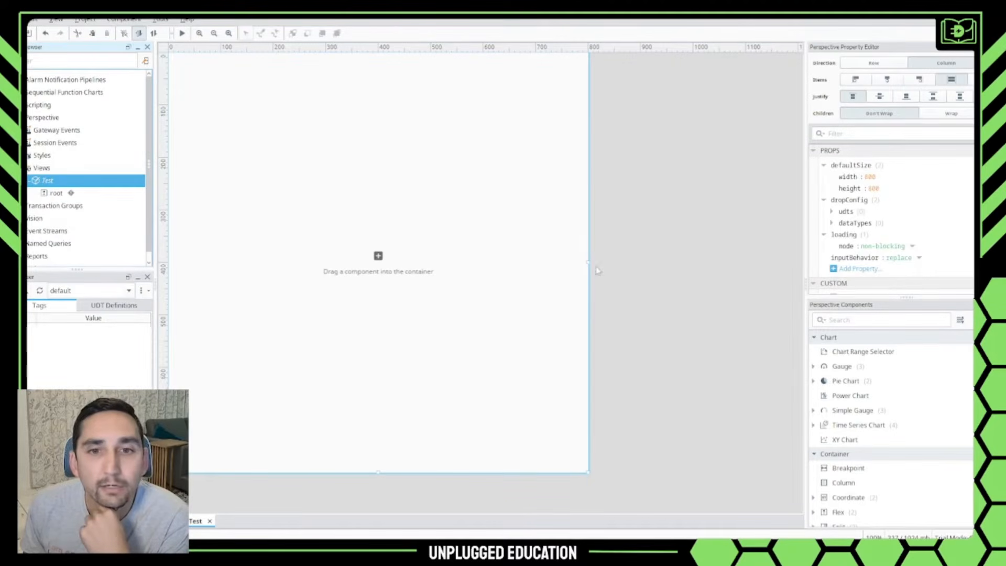
- Widen the Test view to 1140 px and drop a One Column Form onto it
left_click_drag(587, 262, 766, 262)
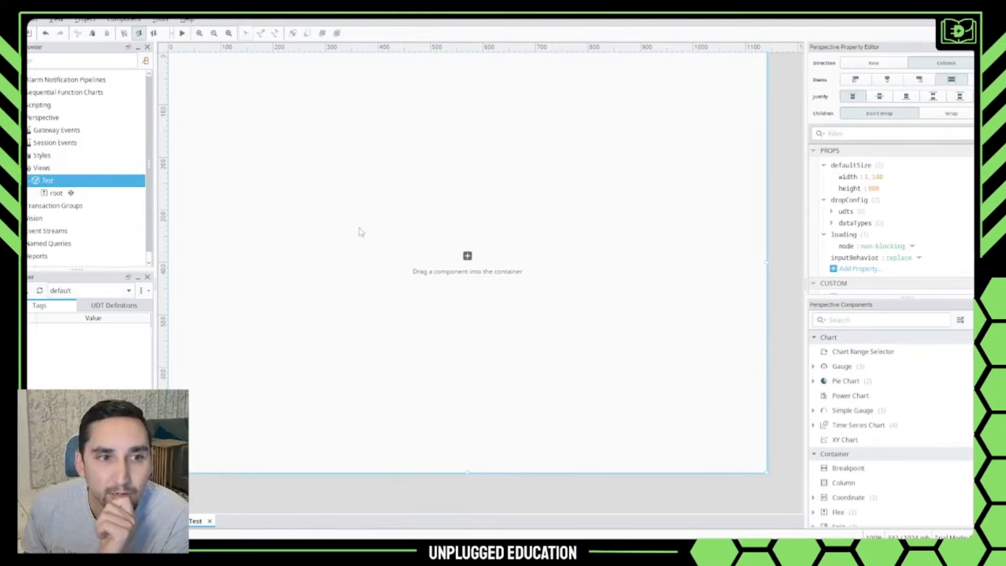
left_click(897, 317)
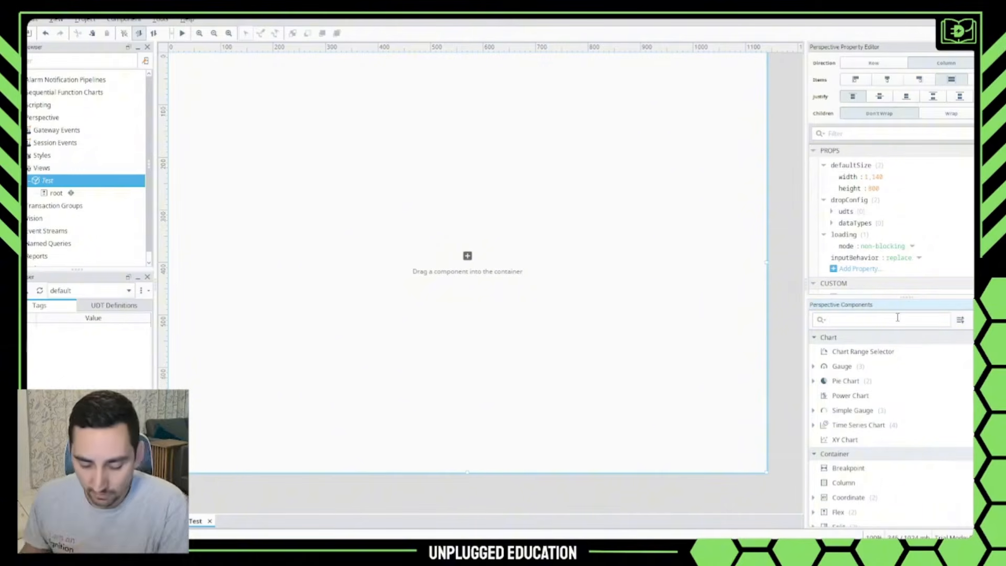
type("Form")
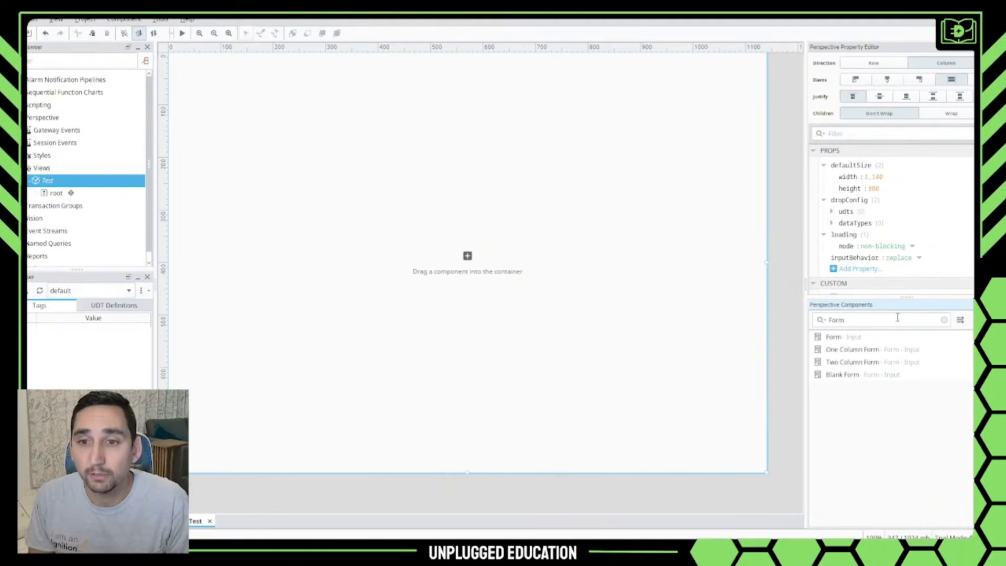
left_click(860, 367)
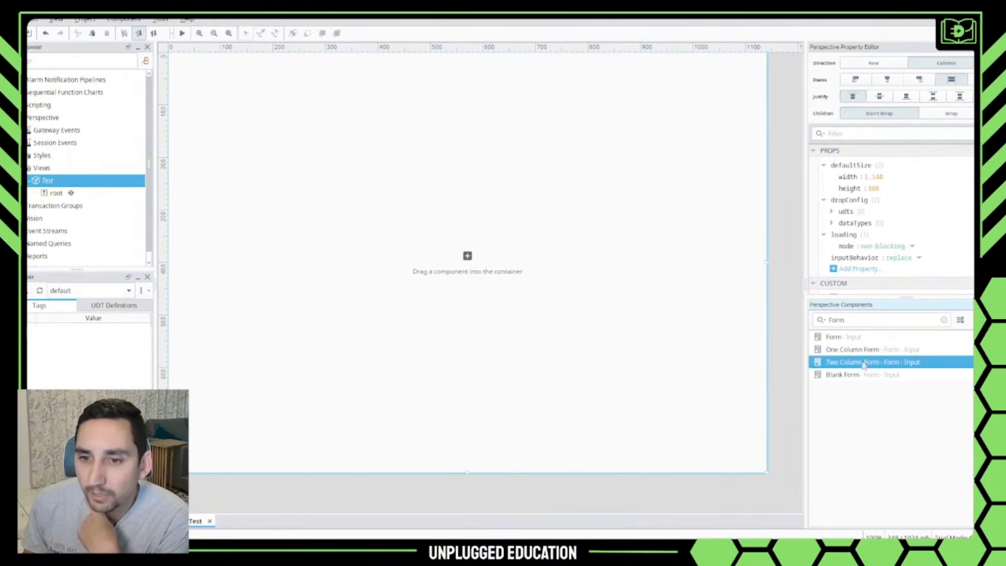
left_click(866, 350)
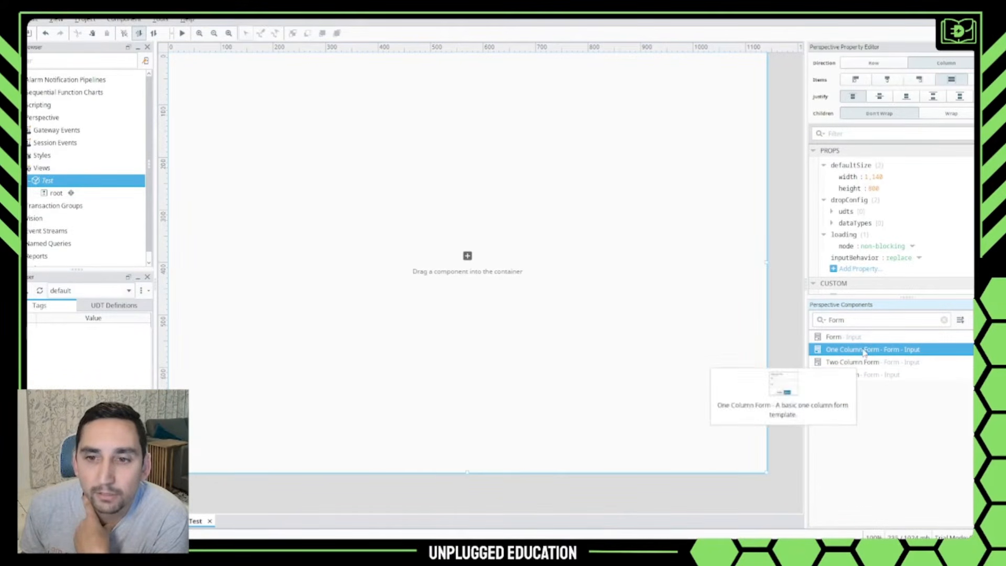
left_click_drag(864, 352, 505, 258)
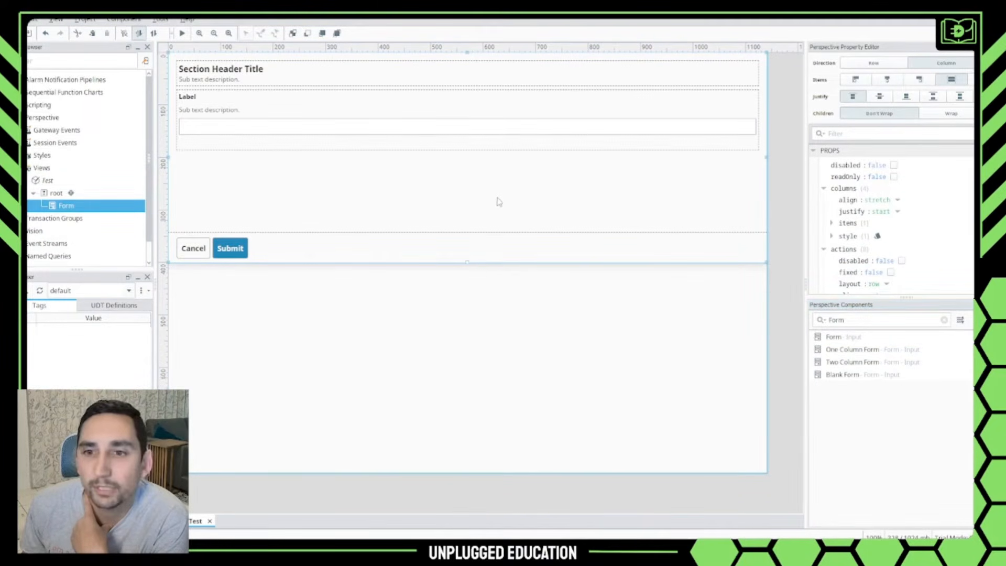
scroll(894, 208, "down", 8)
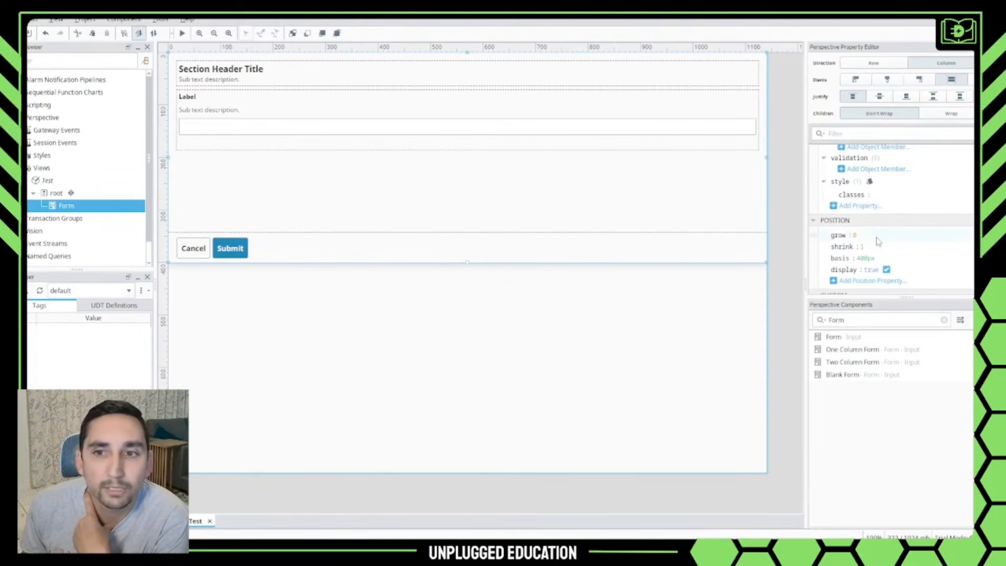
- Set the form's position.grow to 1 so it fills the view height
left_click(855, 236)
type("1")
key("Return")
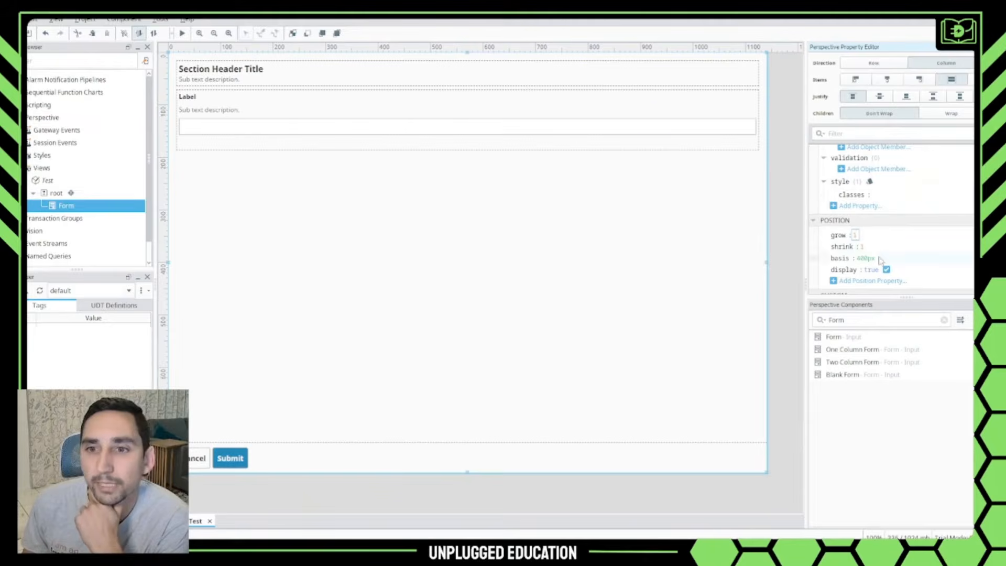
- Expand columns > items > 0 > rows > items > 0 > widgets > 0 > label to reveal the header's text
scroll(934, 238, "up", 6)
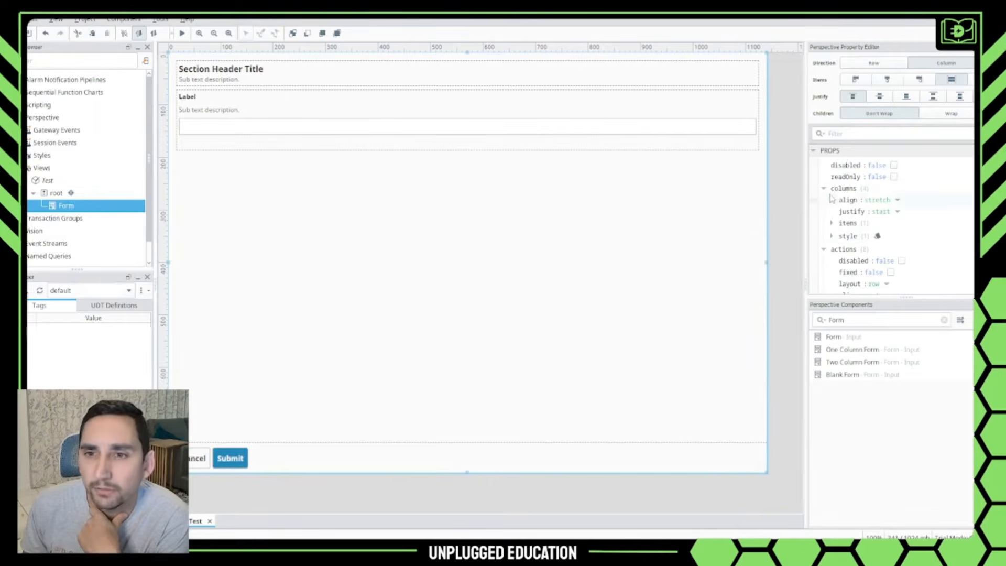
left_click(831, 223)
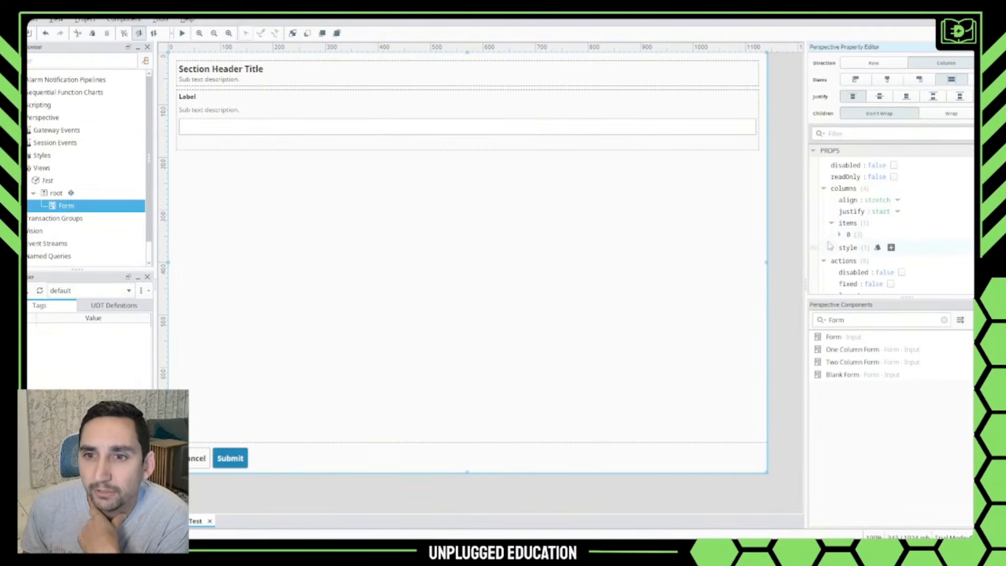
left_click(840, 235)
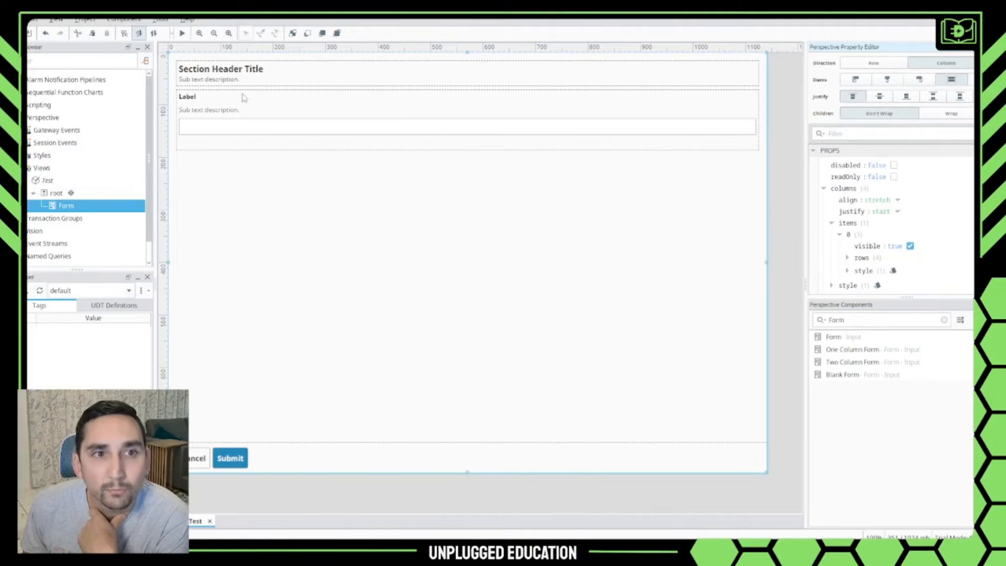
left_click(848, 257)
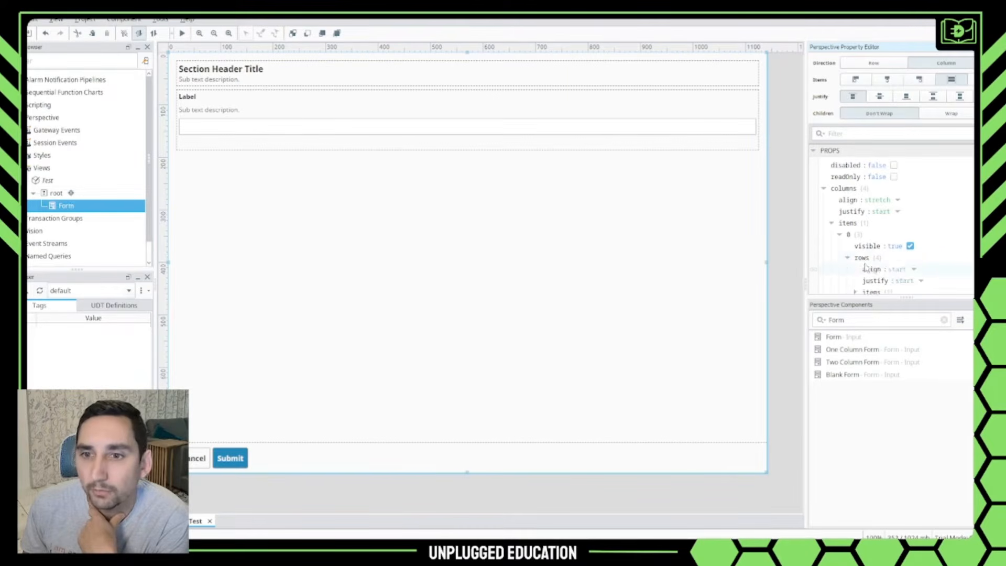
scroll(869, 266, "down", 1)
scroll(869, 265, "down", 1)
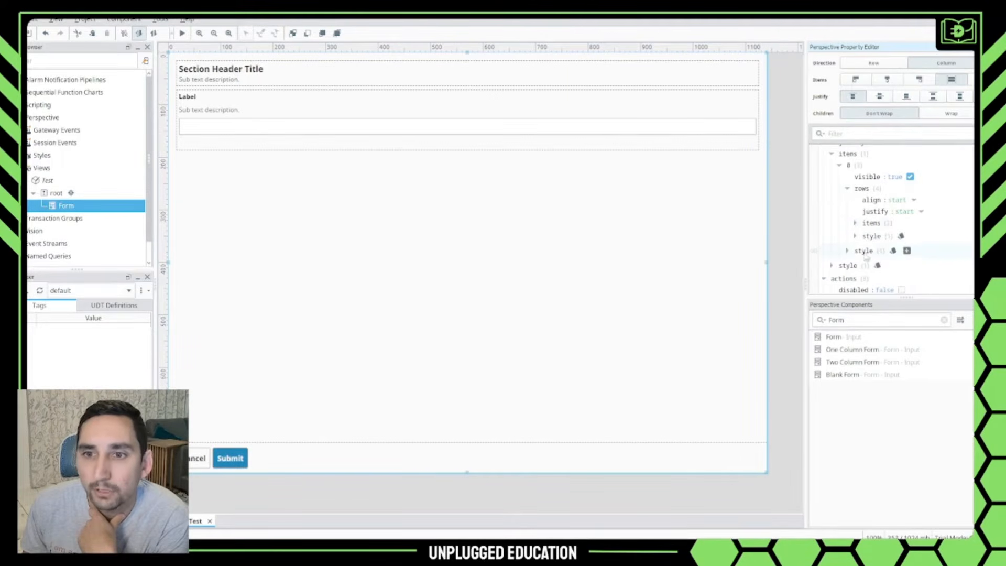
left_click(856, 224)
left_click(864, 234)
scroll(863, 250, "down", 1)
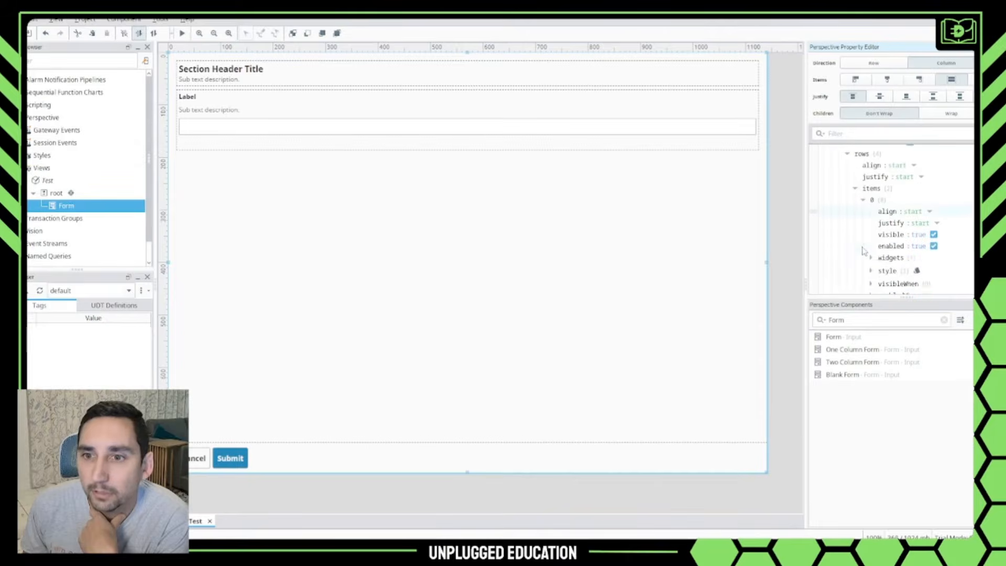
scroll(863, 250, "down", 1)
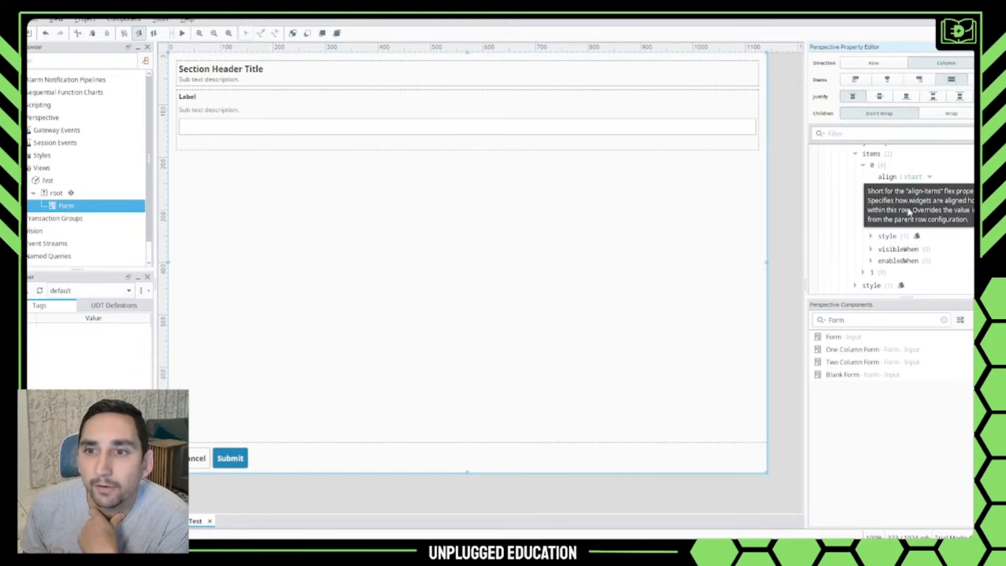
left_click(871, 223)
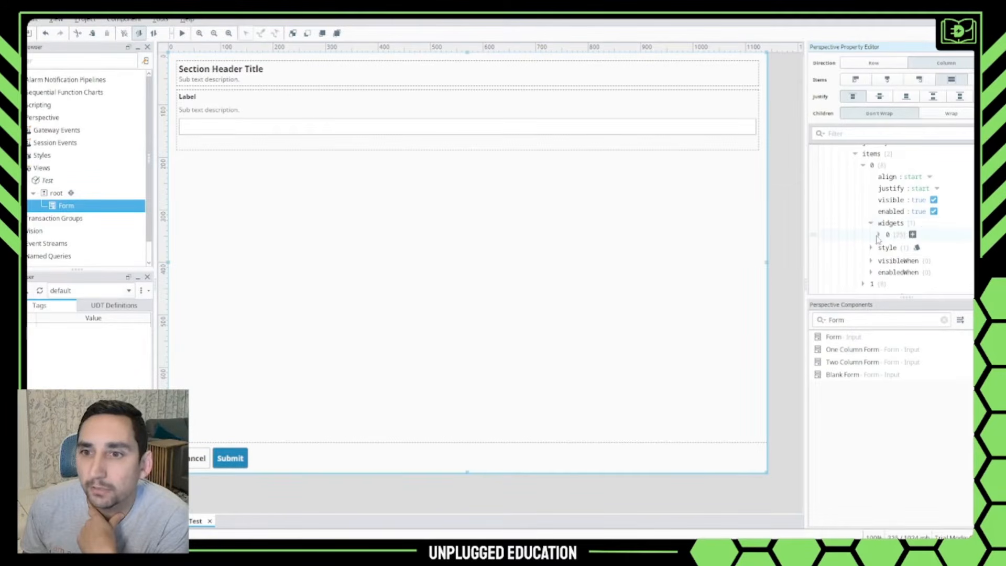
left_click(880, 235)
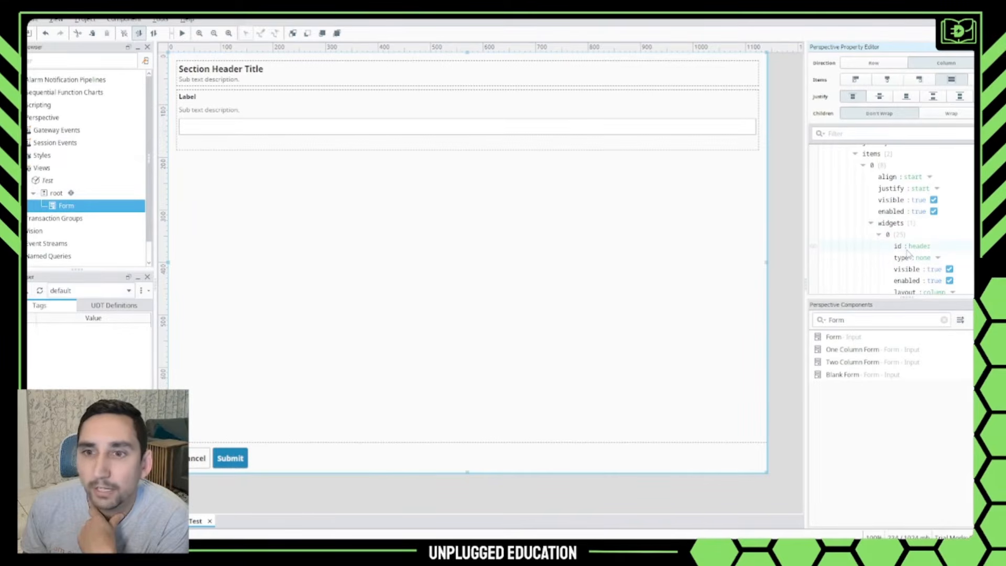
scroll(908, 253, "down", 1)
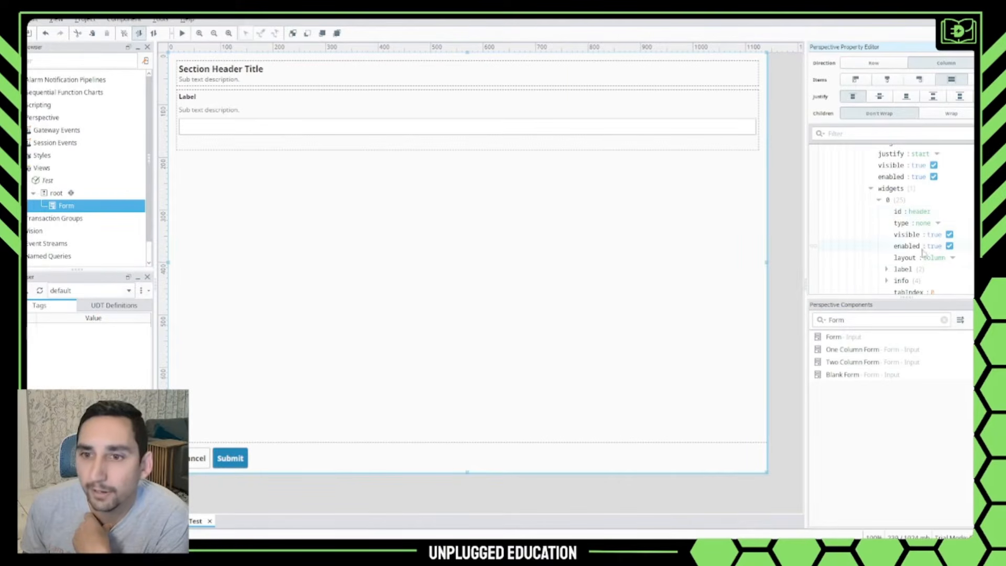
left_click(887, 270)
scroll(904, 269, "down", 1)
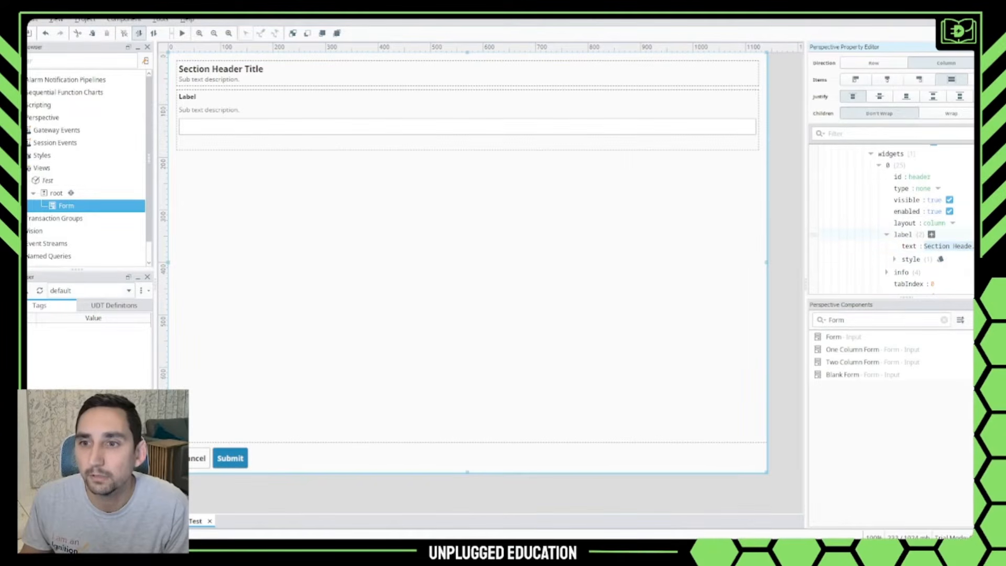
- Replace the header label text 'Section Header Title' with 'Test Label'
left_click(942, 246)
left_click_drag(930, 263, 758, 263)
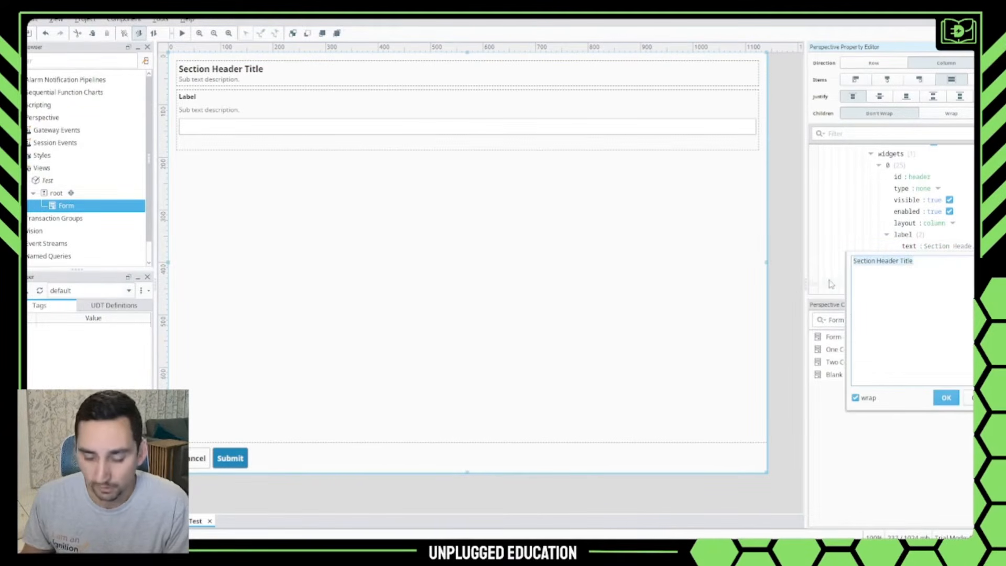
type("Test Label")
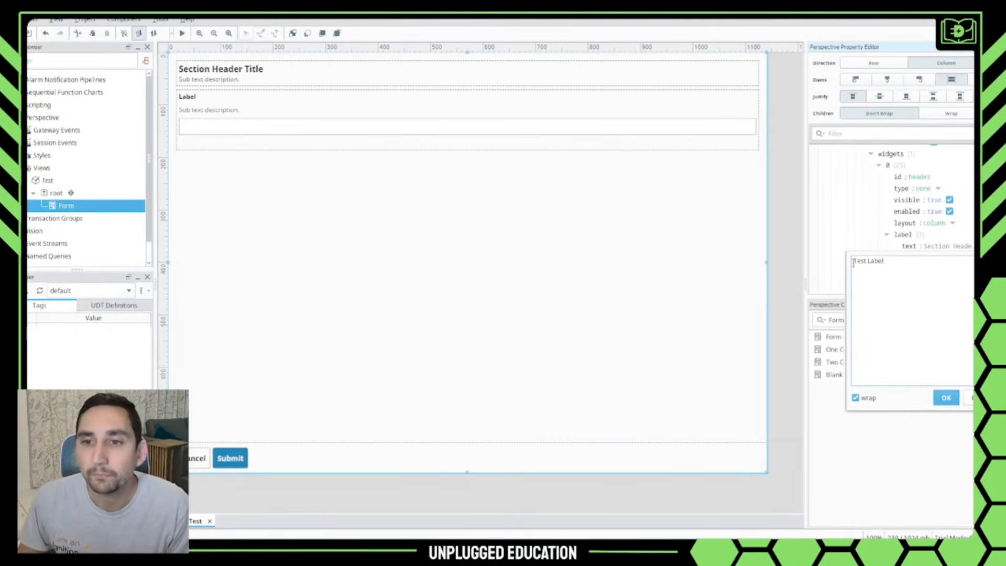
left_click(946, 397)
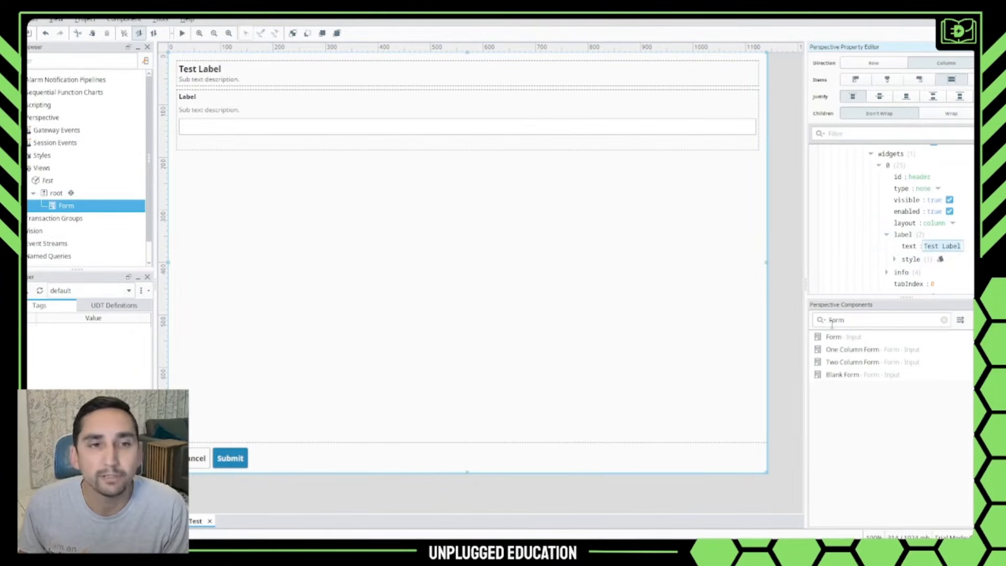
- Open the header widget's type list to view the 16 available input types
scroll(929, 262, "down", 1)
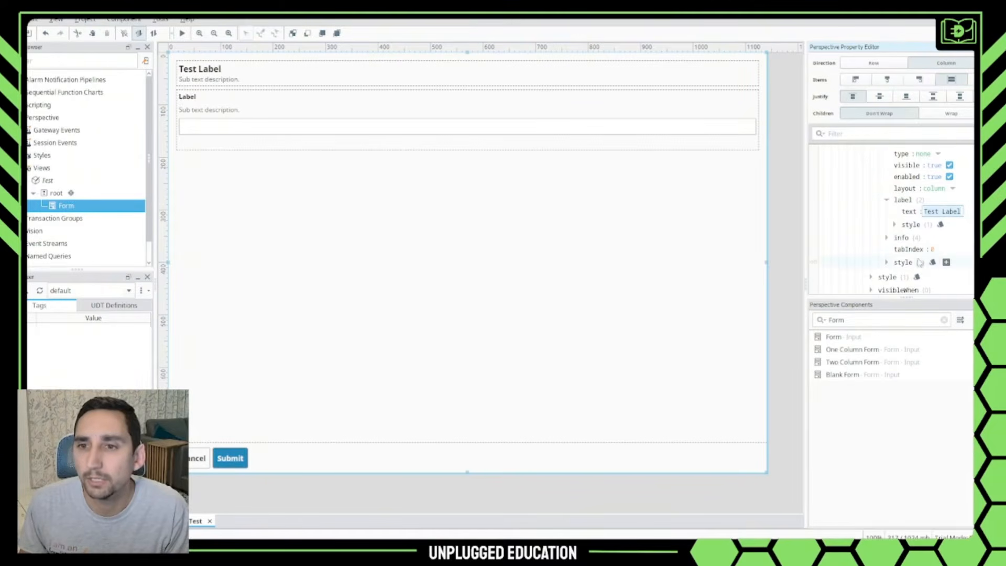
scroll(907, 253, "up", 1)
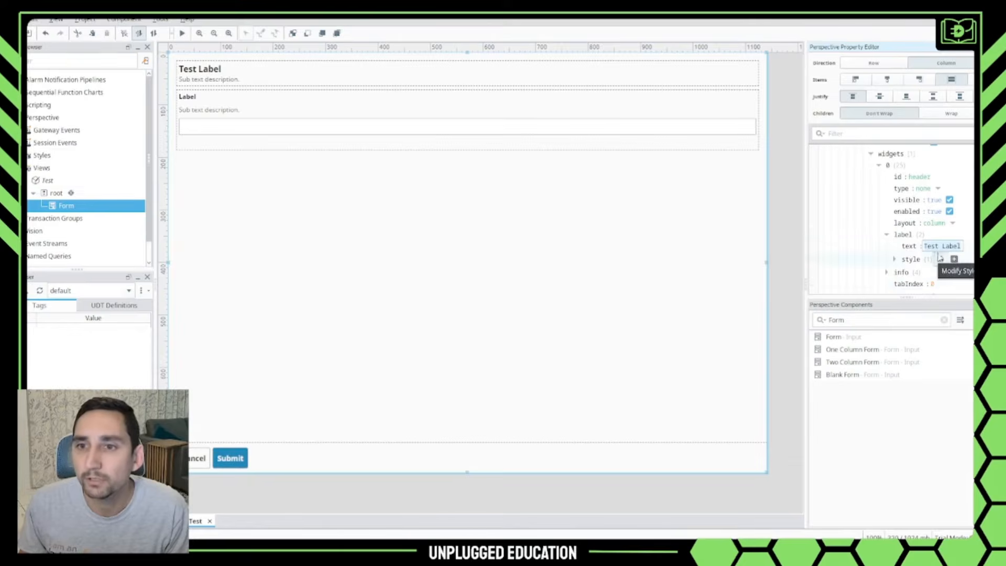
left_click(938, 189)
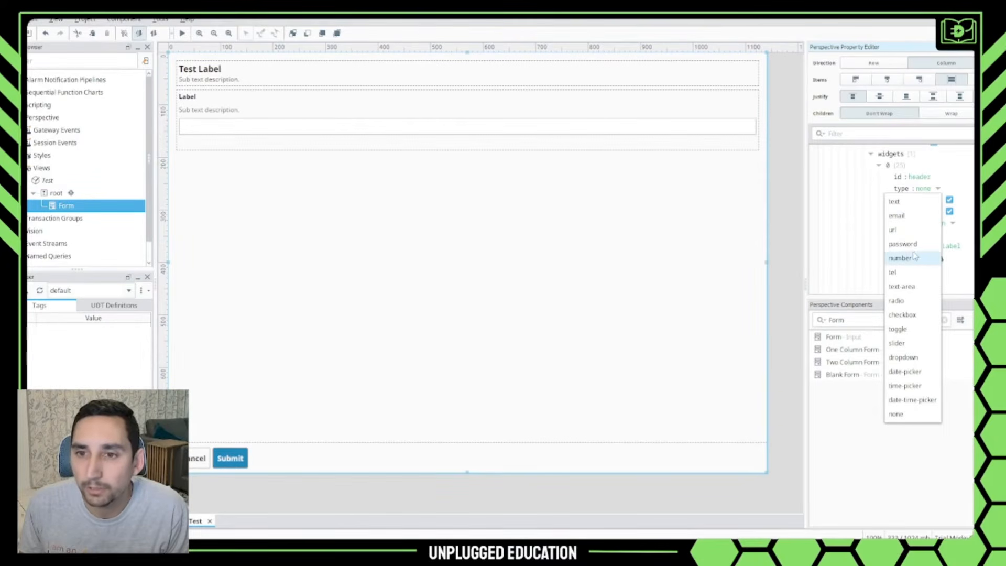
- Make the header widget a date picker and pick 24 July 2025 in preview
left_click(920, 371)
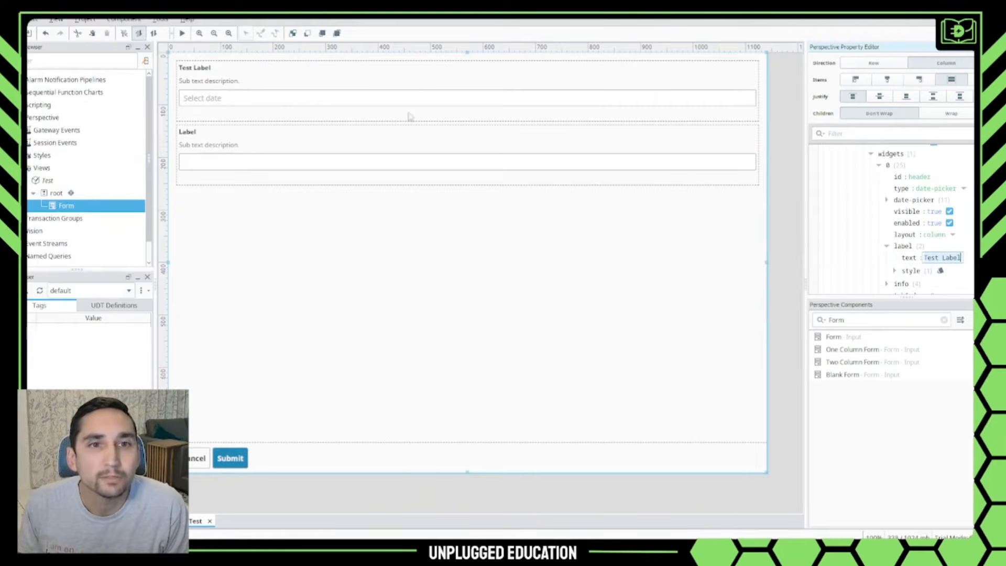
left_click(182, 33)
left_click(293, 105)
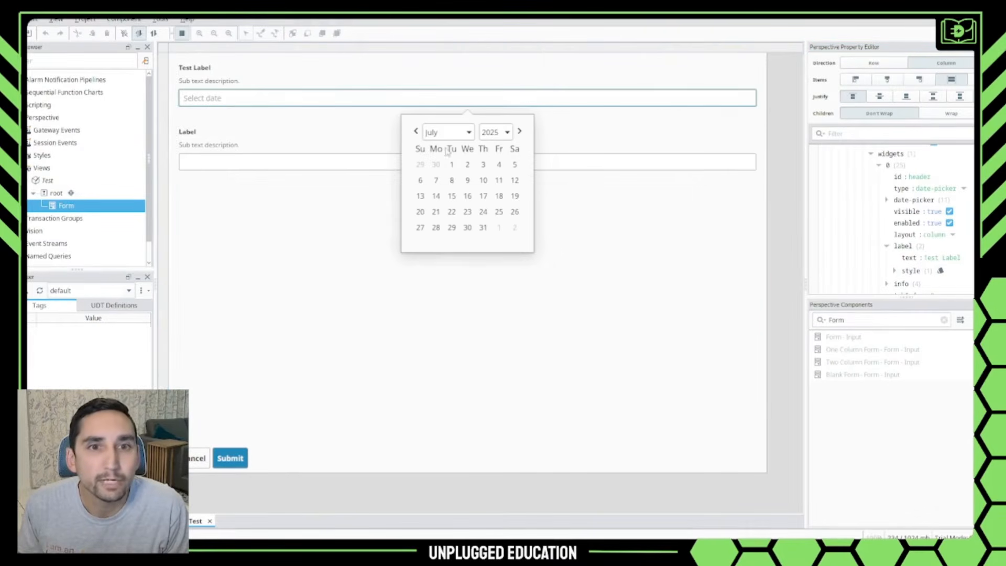
left_click(483, 212)
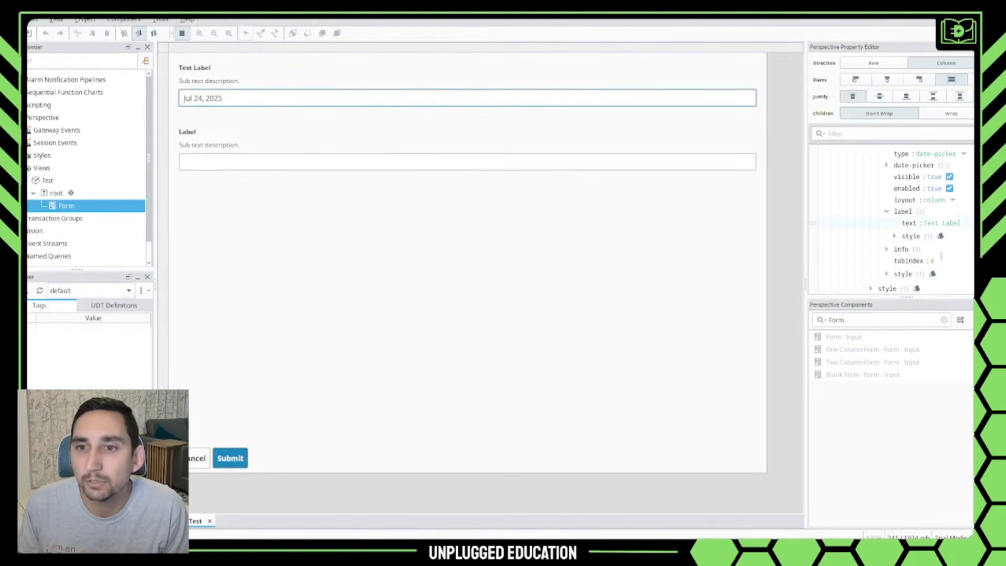
- Collapse the first row and expand the second row's widgets > 0 properties
scroll(910, 178, "up", 2)
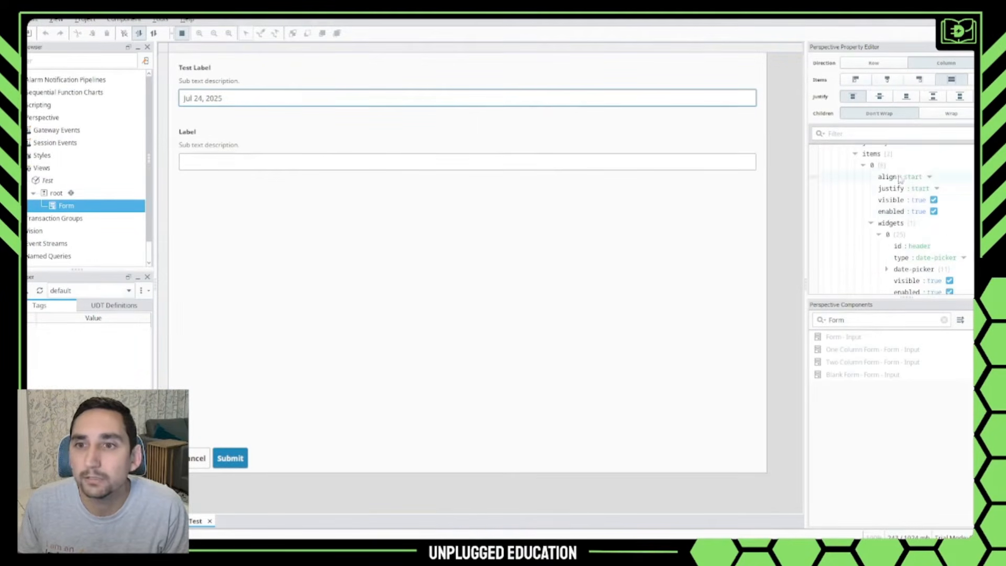
left_click(863, 165)
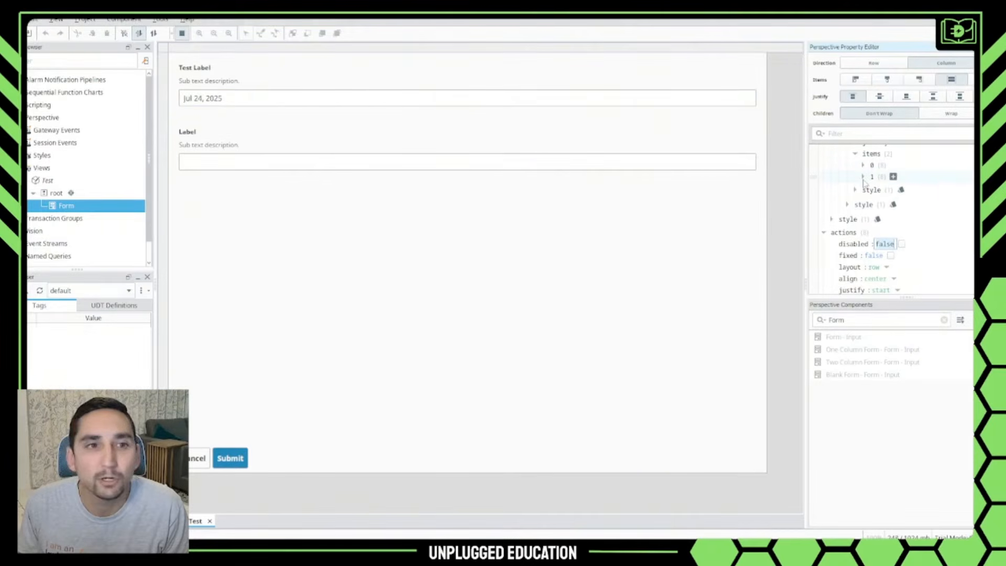
left_click(863, 176)
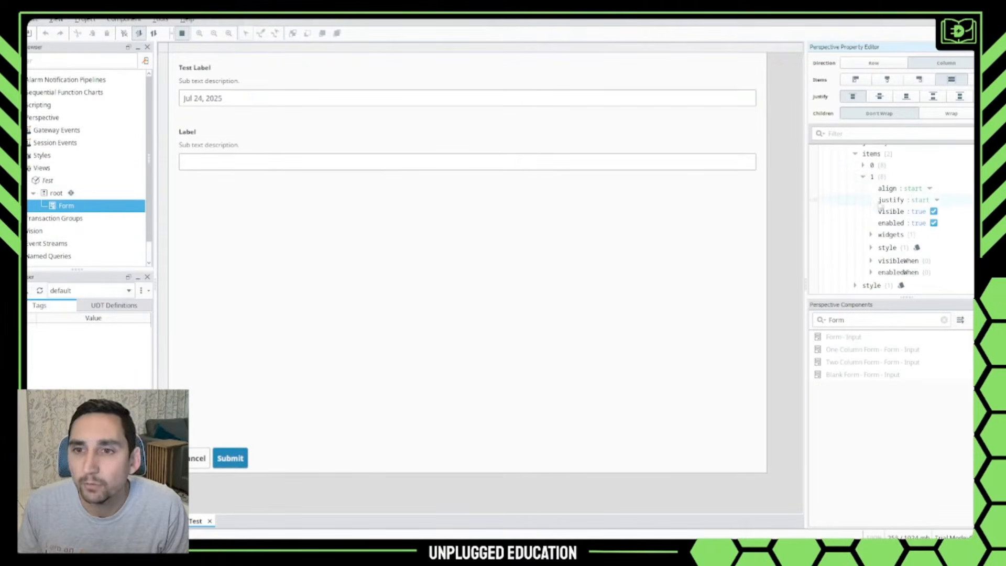
left_click(872, 235)
left_click(879, 246)
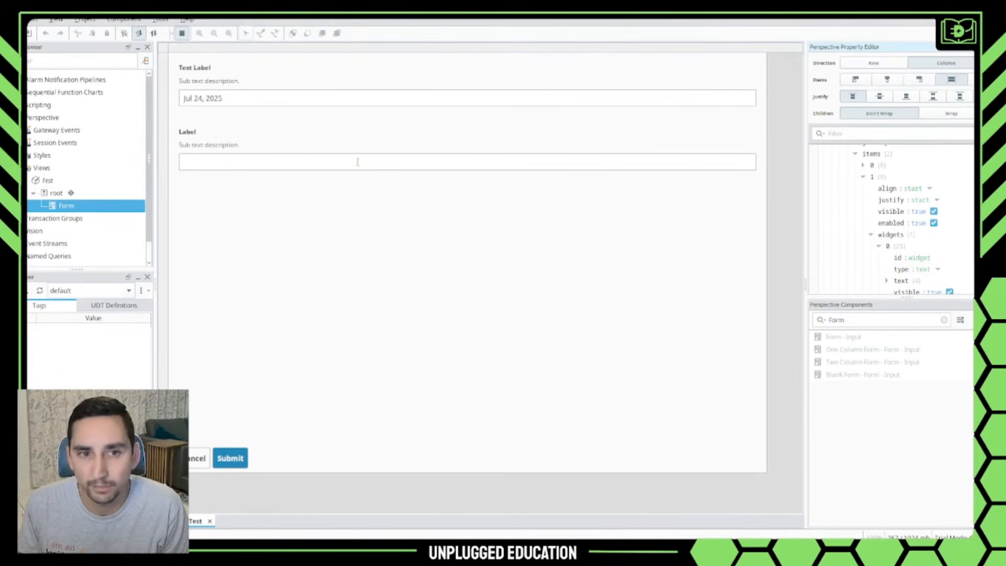
left_click(492, 161)
- Change the second row's Label widget type to checkbox, then to slider
left_click(938, 269)
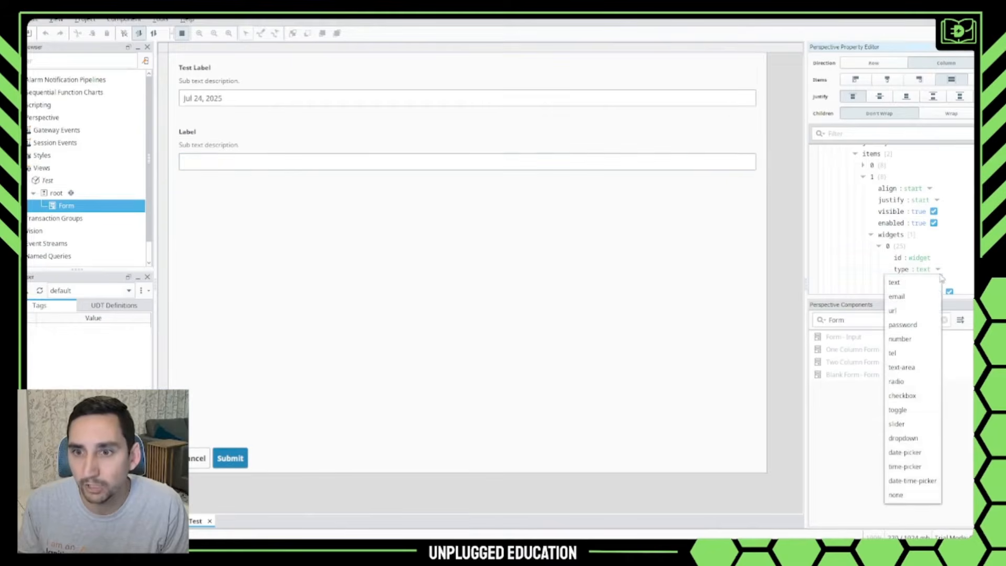
left_click(913, 397)
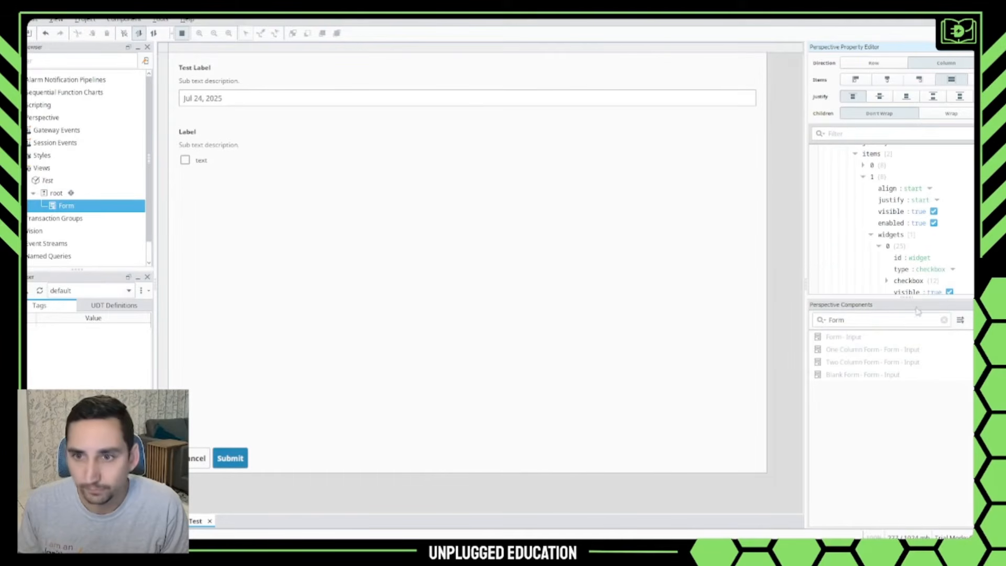
left_click(952, 269)
left_click(915, 425)
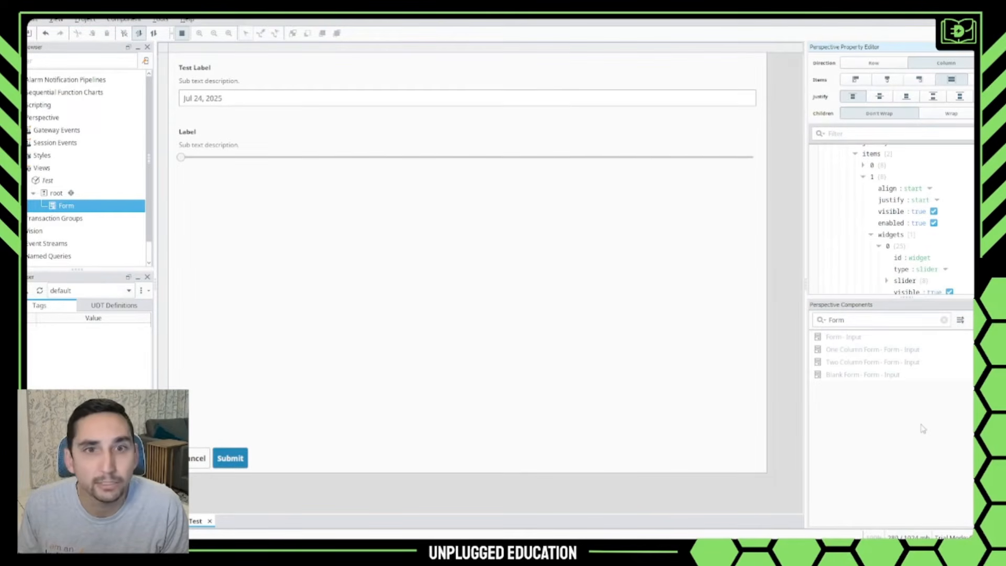
scroll(943, 247, "down", 2)
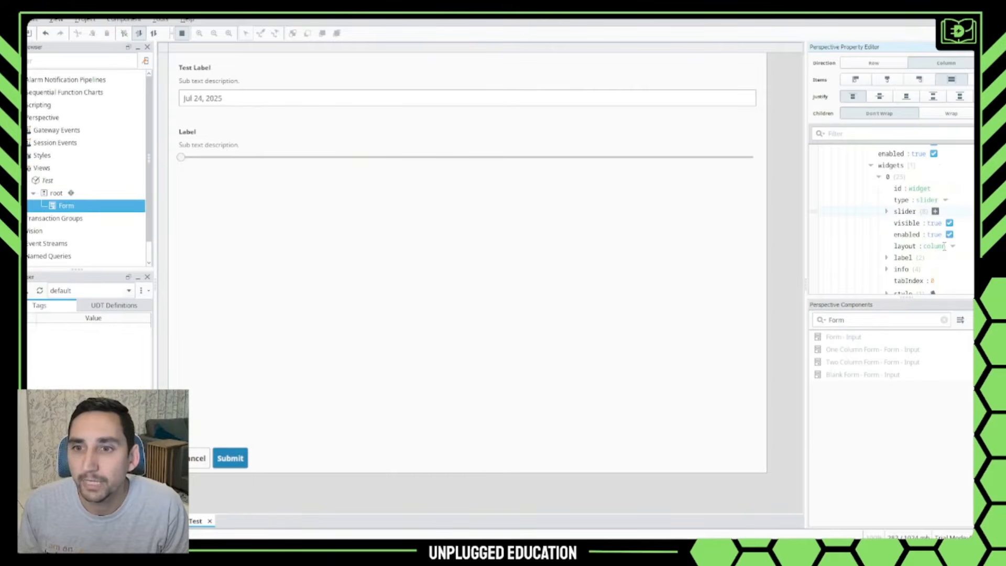
scroll(944, 248, "up", 2)
scroll(945, 249, "up", 1)
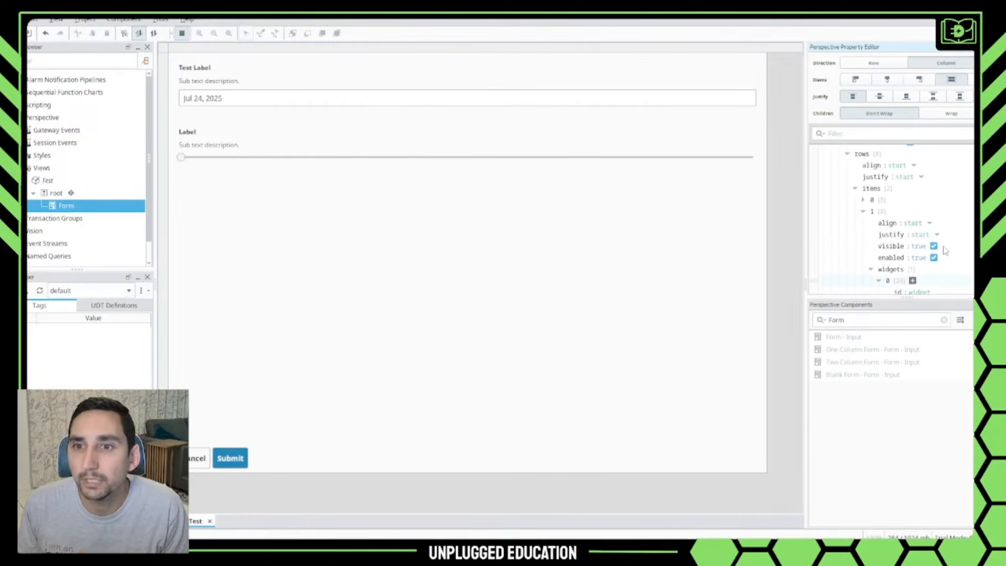
left_click(864, 212)
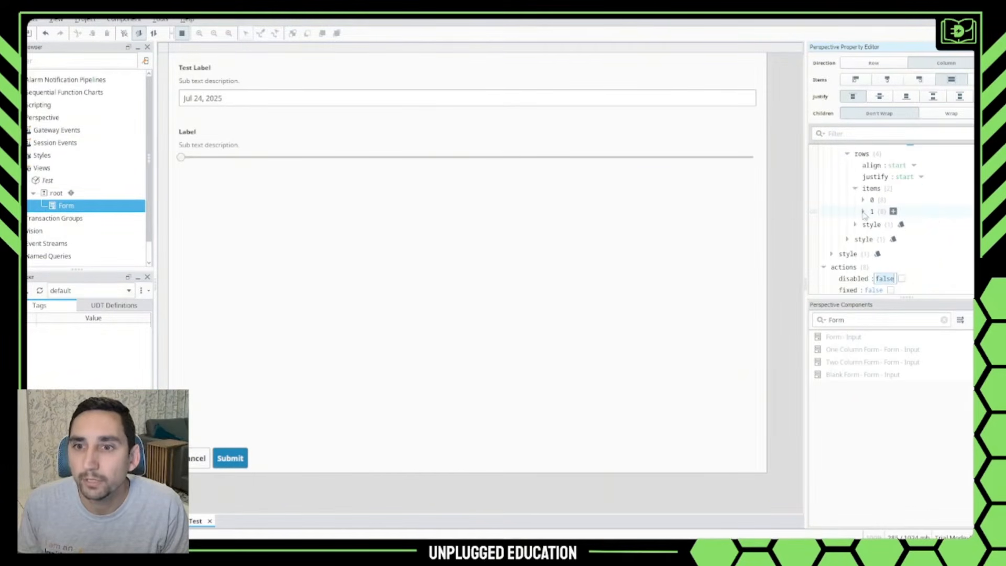
- Duplicate the slider row and drag both sliders partway along their tracks
right_click(874, 212)
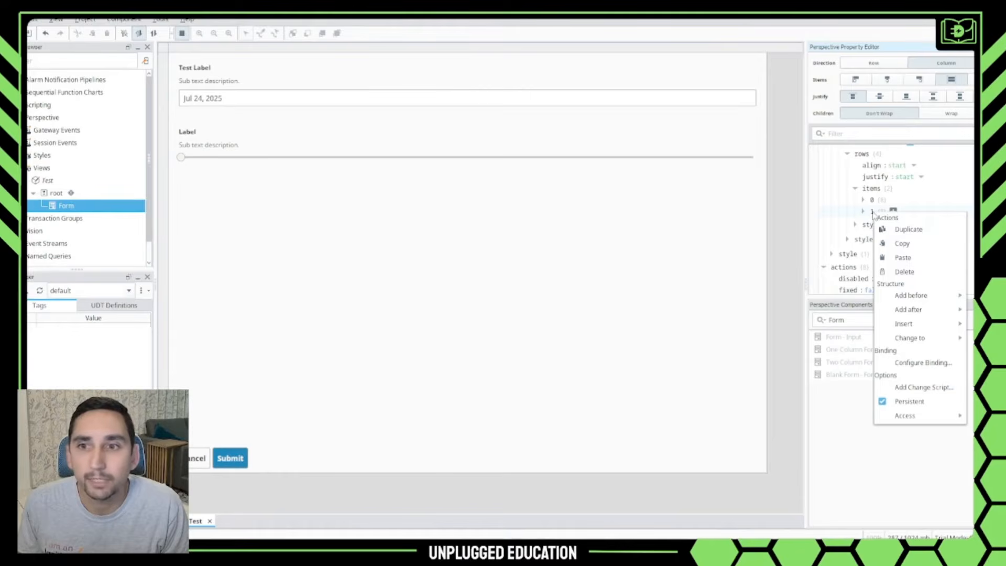
left_click(910, 229)
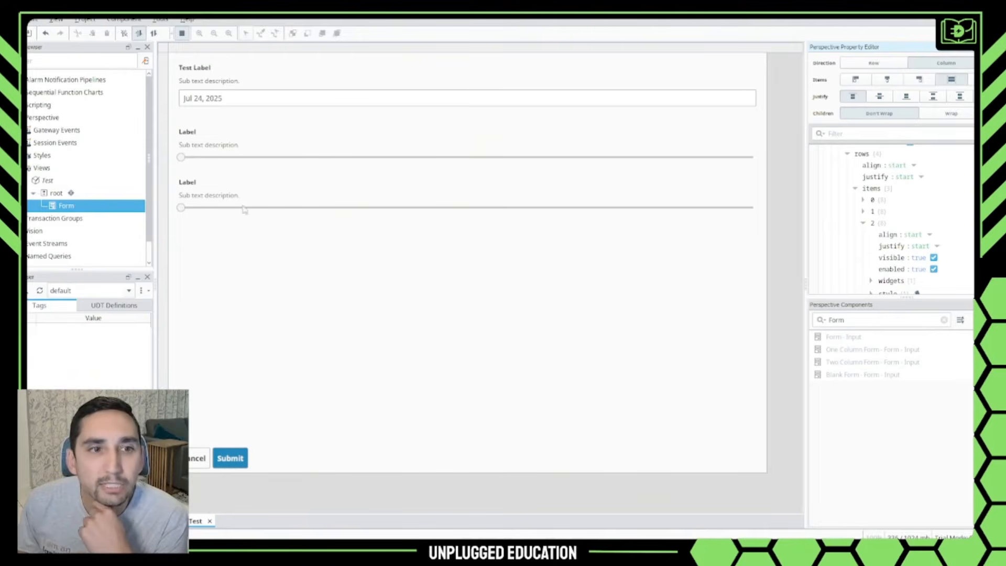
left_click_drag(182, 208, 347, 208)
left_click(427, 207)
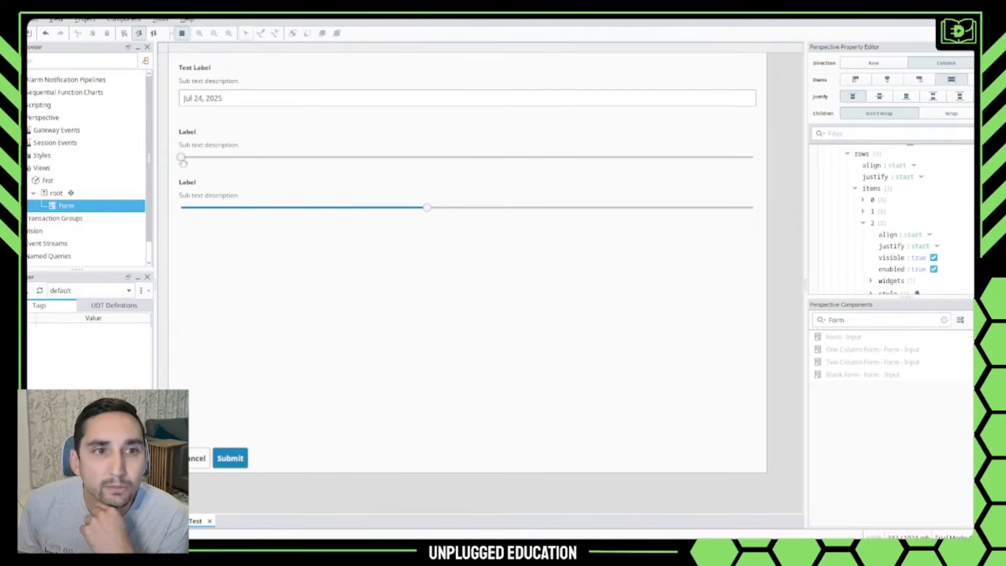
left_click(456, 157)
- Browse the form properties and inspect the submit button's icon settings
scroll(828, 259, "down", 10)
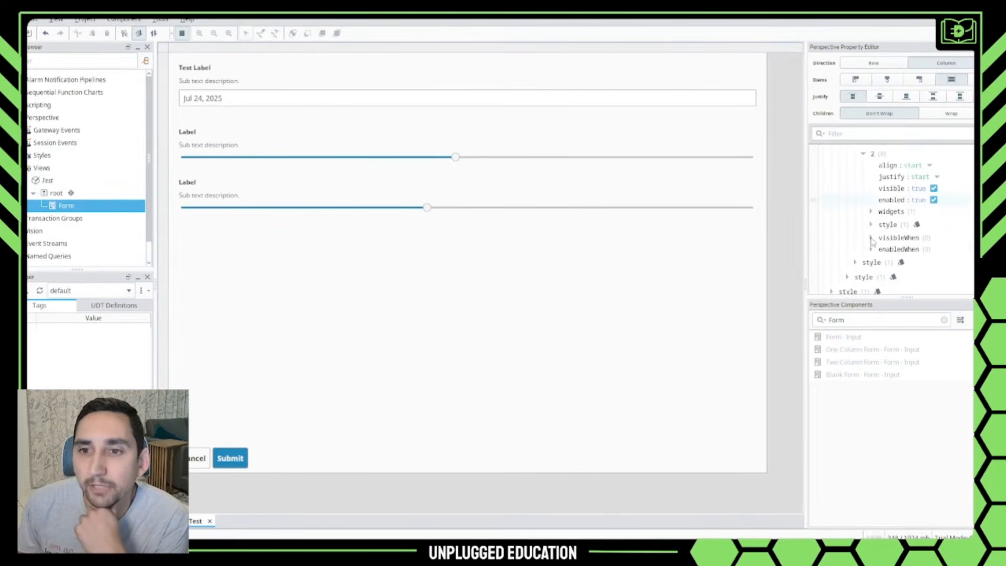
scroll(872, 241, "up", 1)
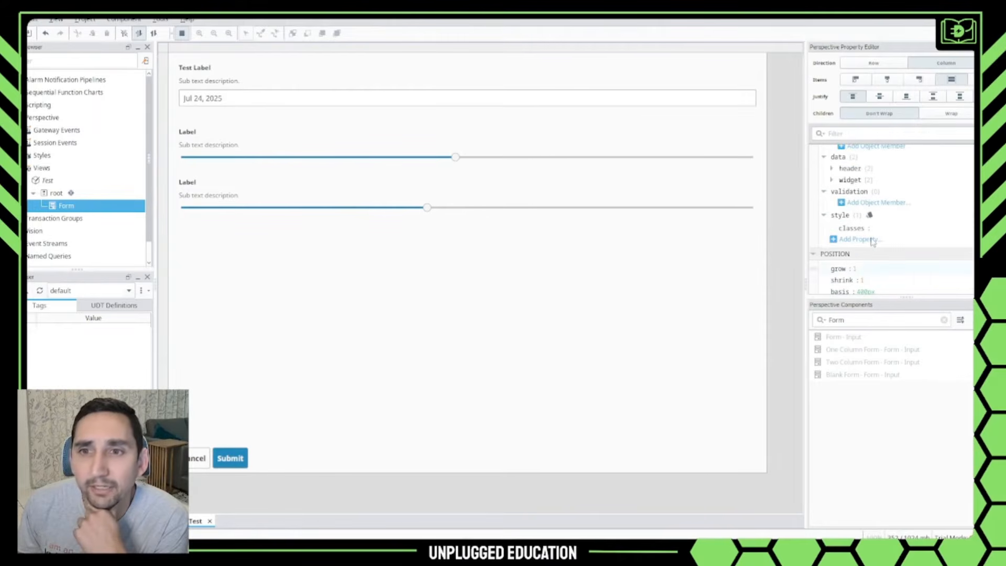
scroll(885, 241, "up", 2)
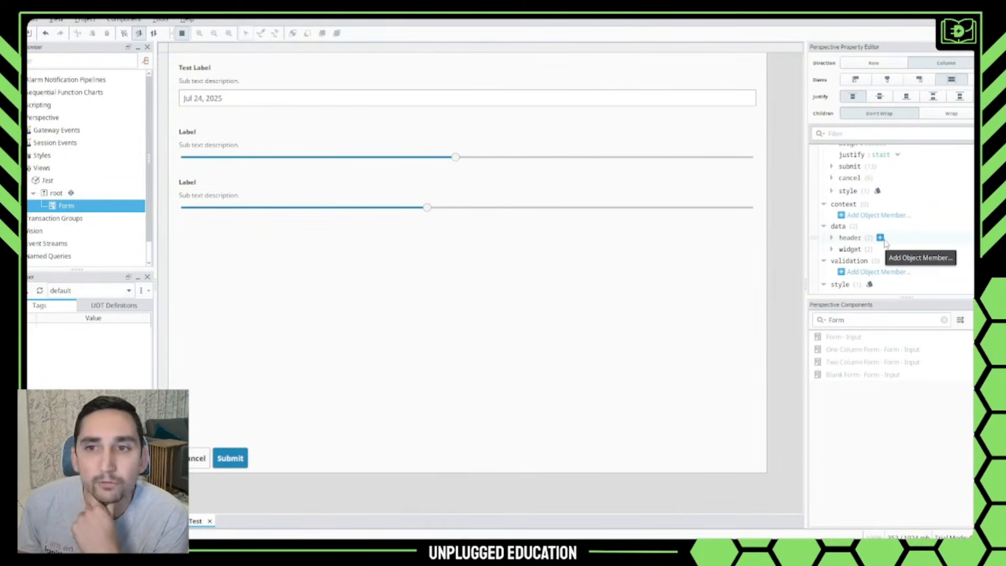
scroll(886, 244, "up", 2)
scroll(890, 256, "down", 2)
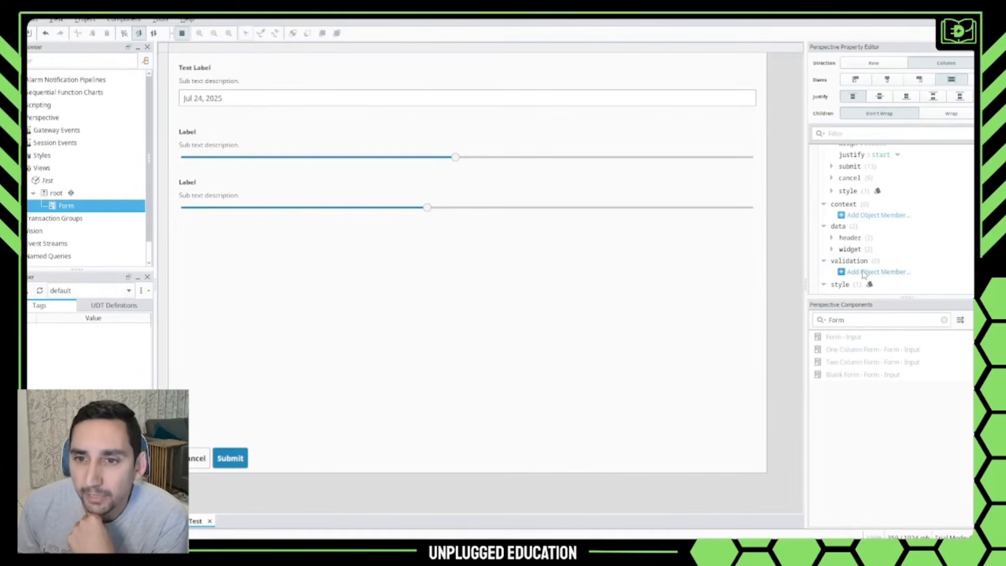
scroll(847, 278, "down", 1)
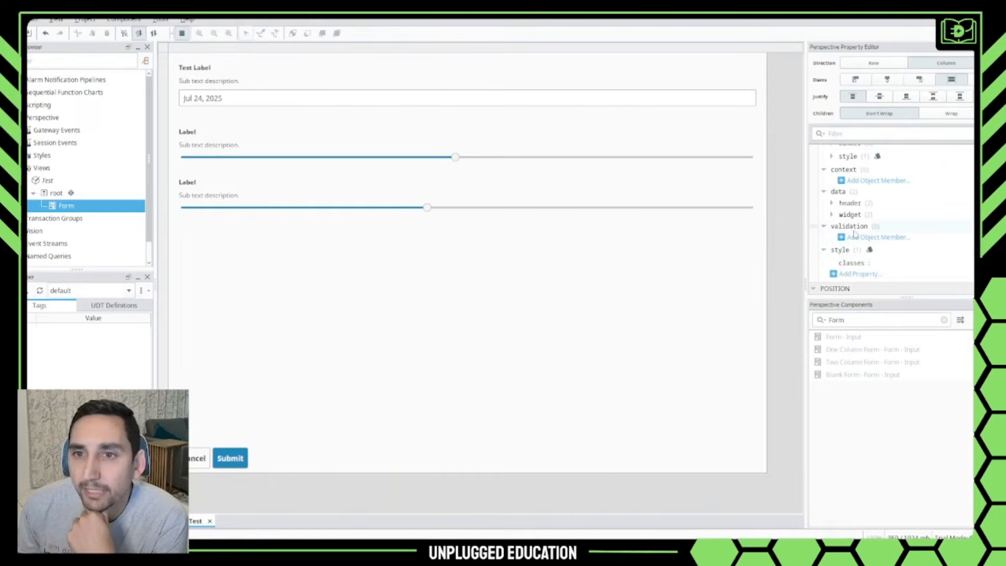
scroll(853, 230, "up", 1)
scroll(859, 246, "up", 1)
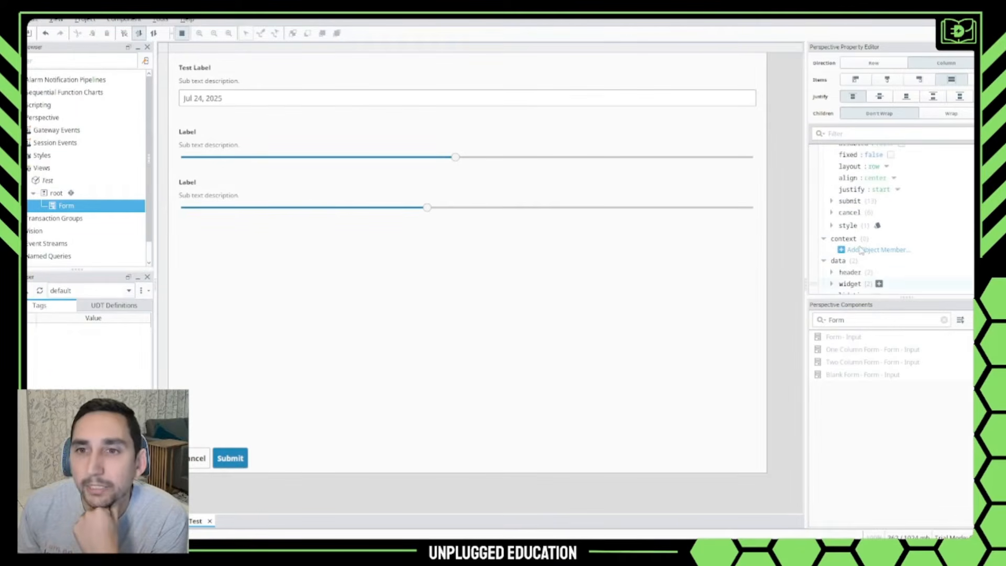
scroll(862, 249, "up", 5)
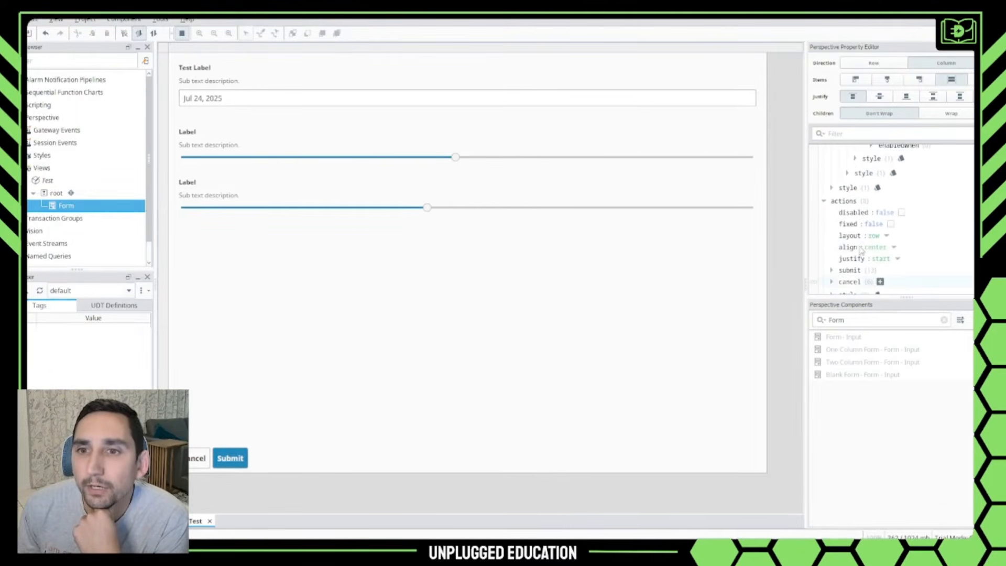
scroll(861, 249, "up", 1)
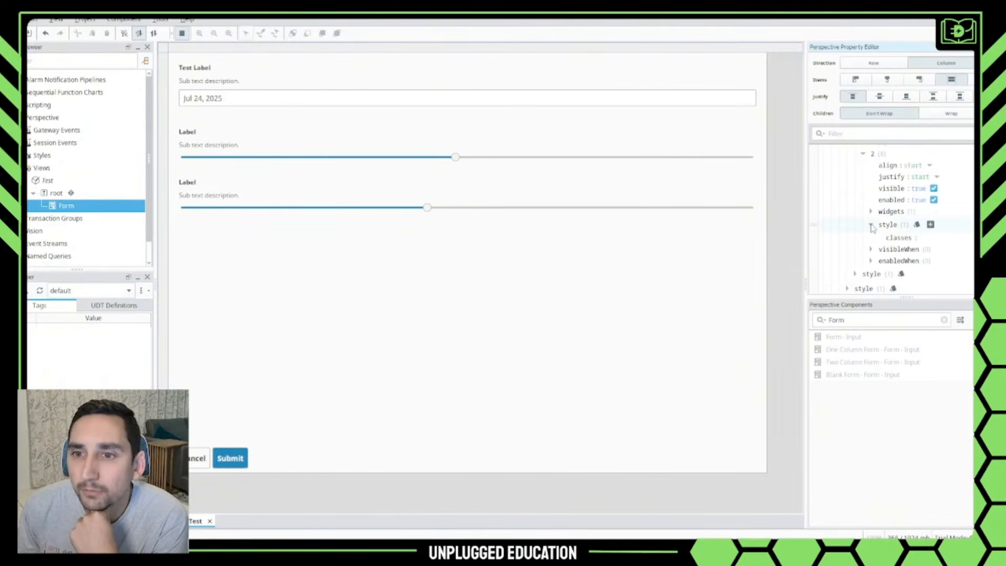
scroll(884, 249, "up", 5)
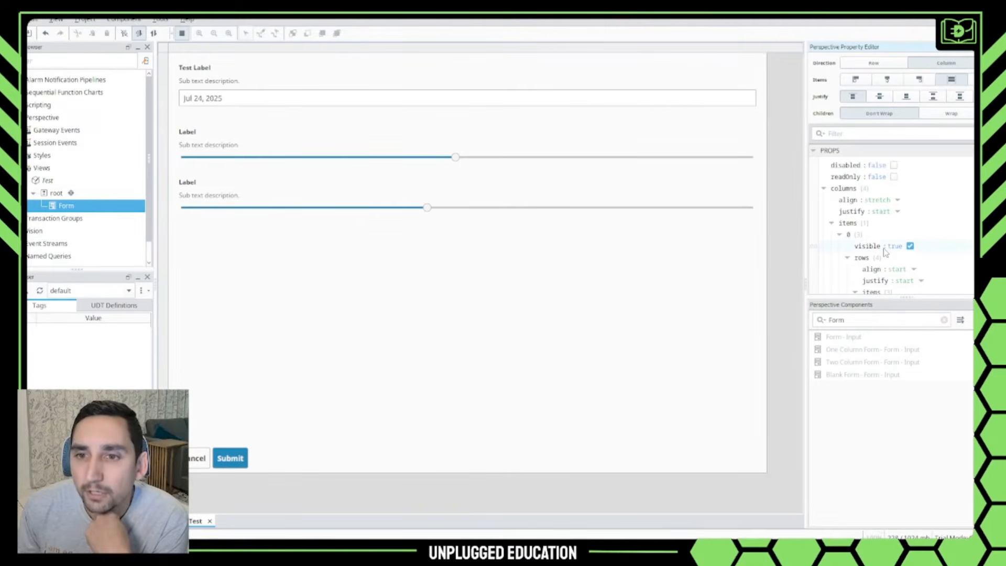
scroll(885, 252, "down", 10)
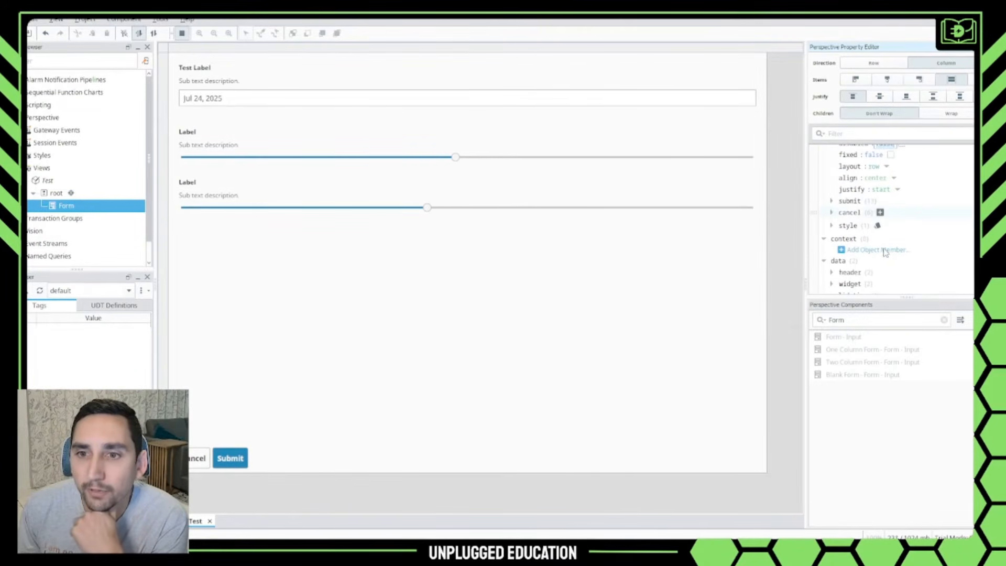
left_click(833, 201)
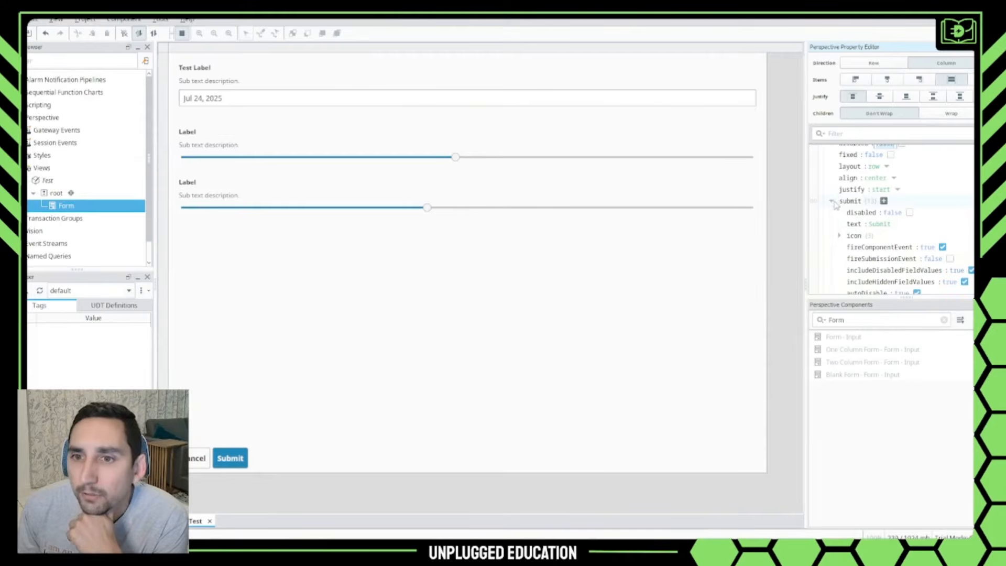
scroll(839, 236, "down", 3)
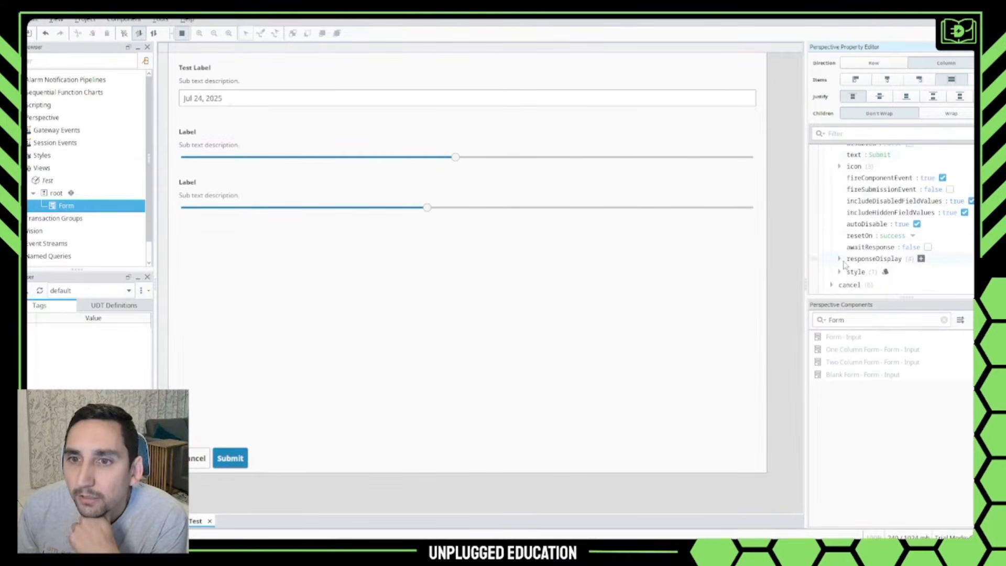
scroll(841, 273, "up", 1)
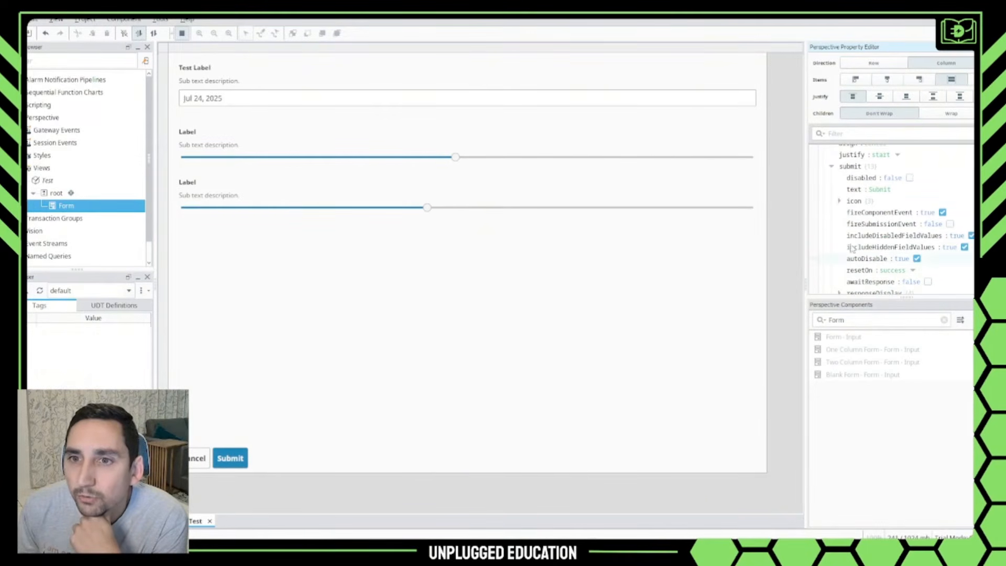
left_click(840, 202)
left_click(840, 201)
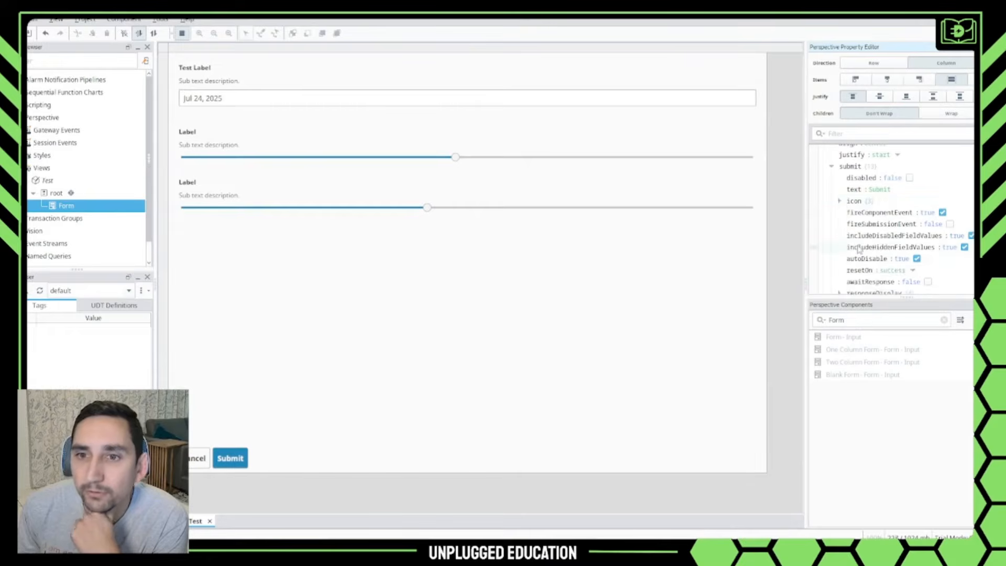
- Expand data > header and data > widget to show the 2025-7-24 date and slider values 48 and 43
scroll(844, 220, "down", 1)
scroll(867, 262, "down", 2)
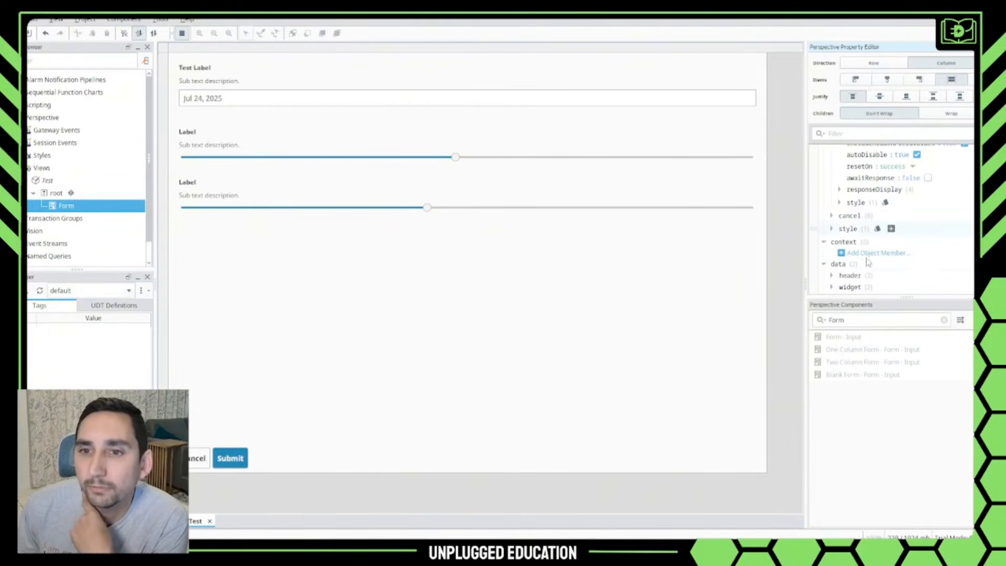
scroll(866, 265, "down", 2)
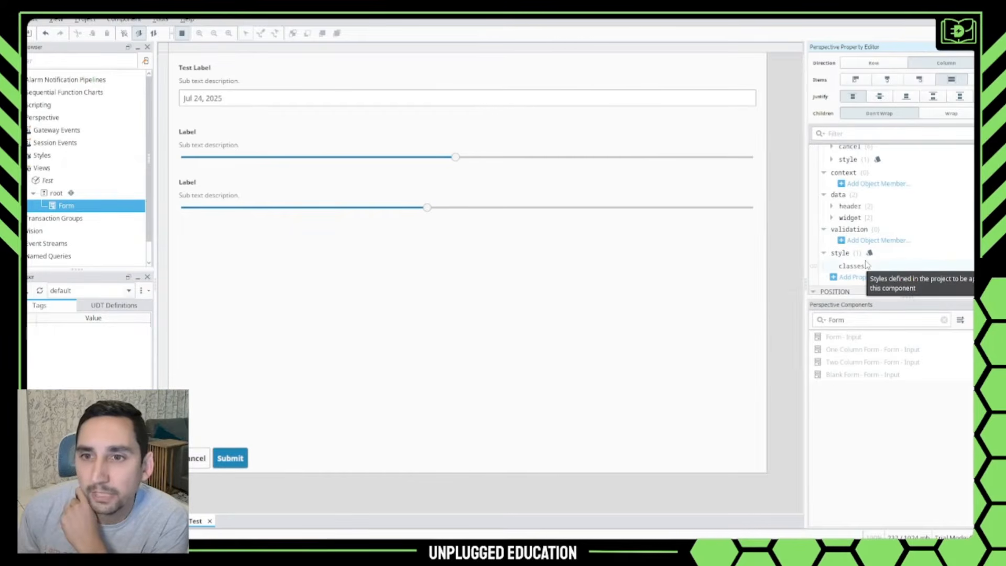
left_click(832, 218)
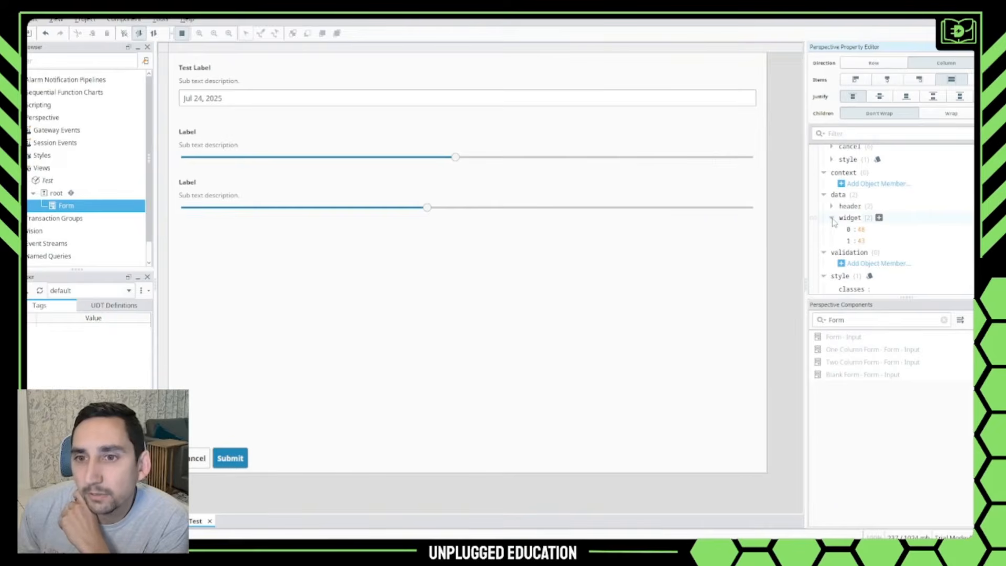
left_click(832, 218)
left_click(832, 207)
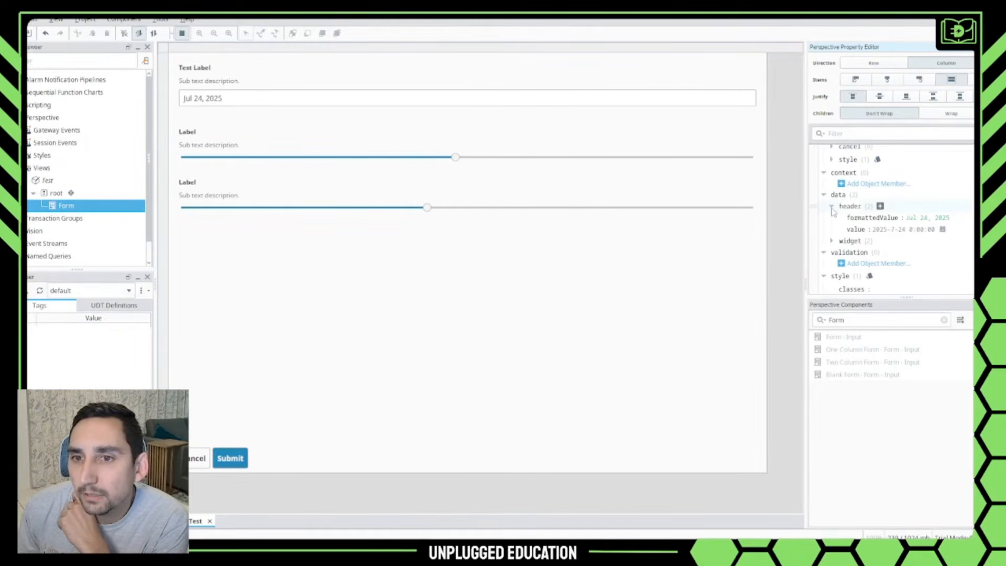
left_click(832, 241)
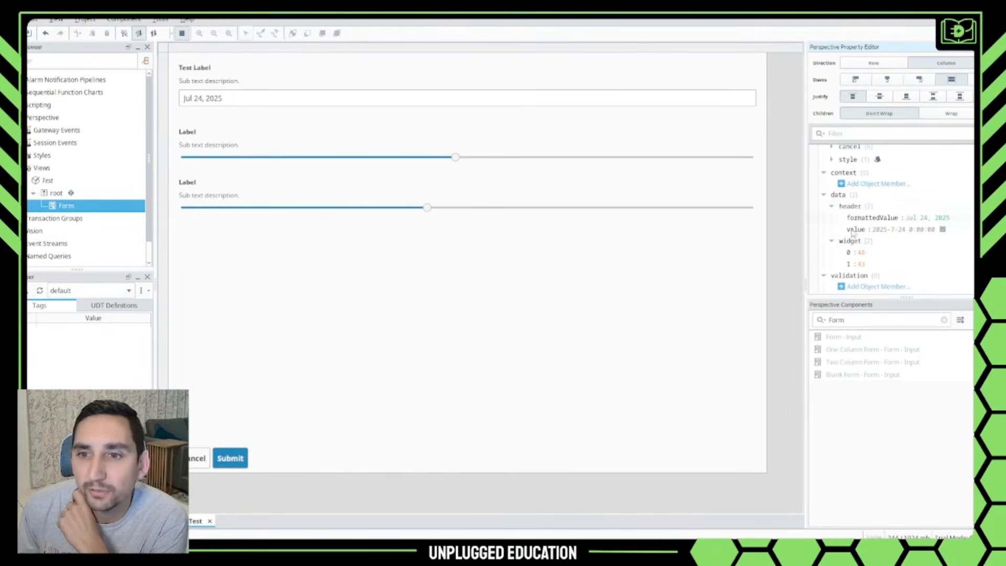
- Drag the second slider to 67 and the first to 74, then back down to 14
left_click_drag(429, 209, 568, 214)
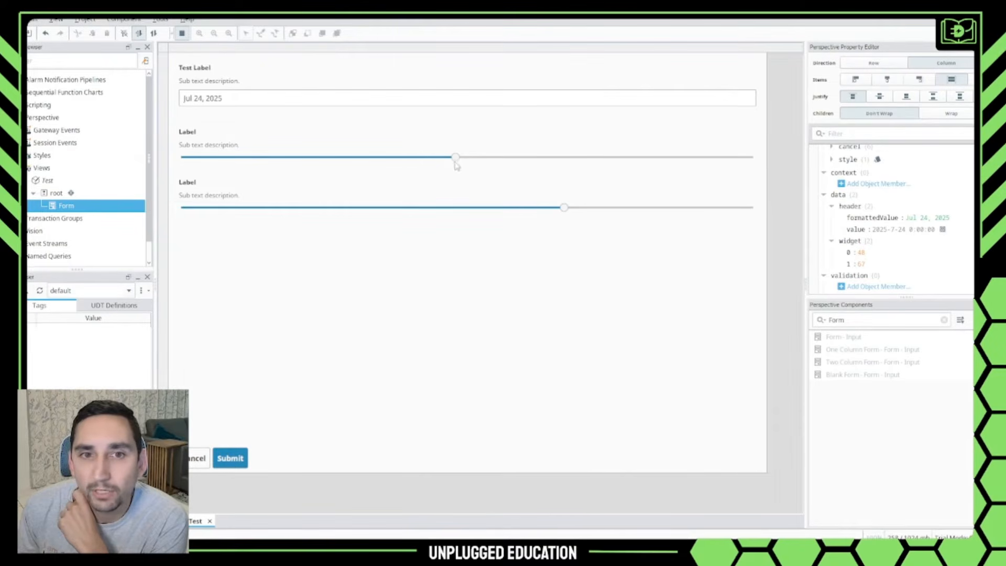
left_click_drag(454, 161, 618, 168)
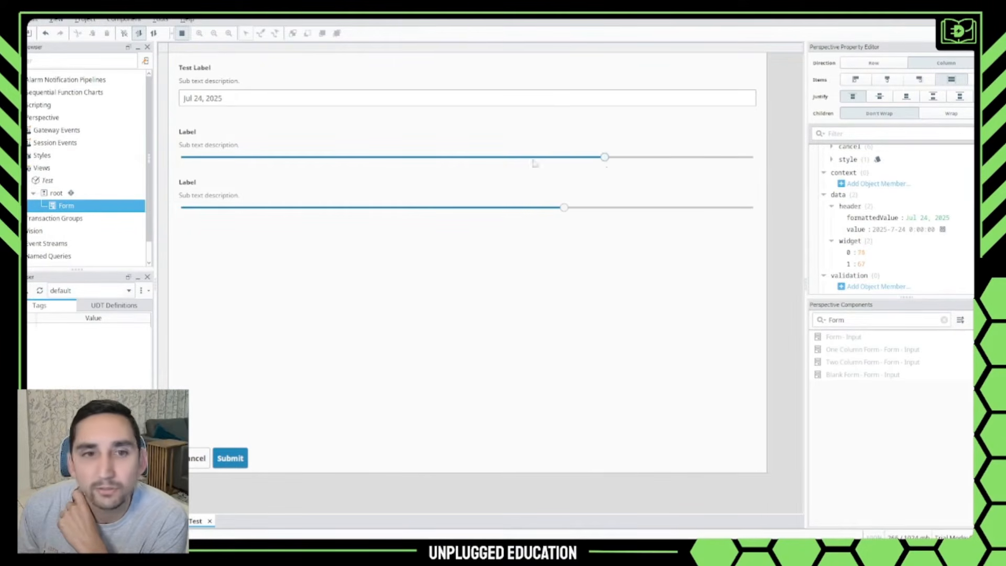
left_click_drag(534, 160, 267, 157)
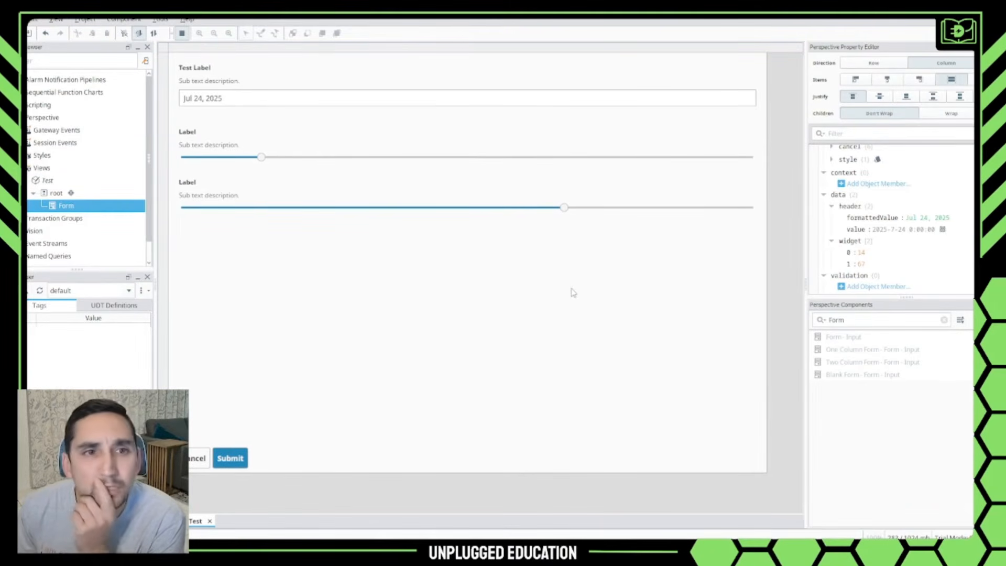
left_click(31, 180)
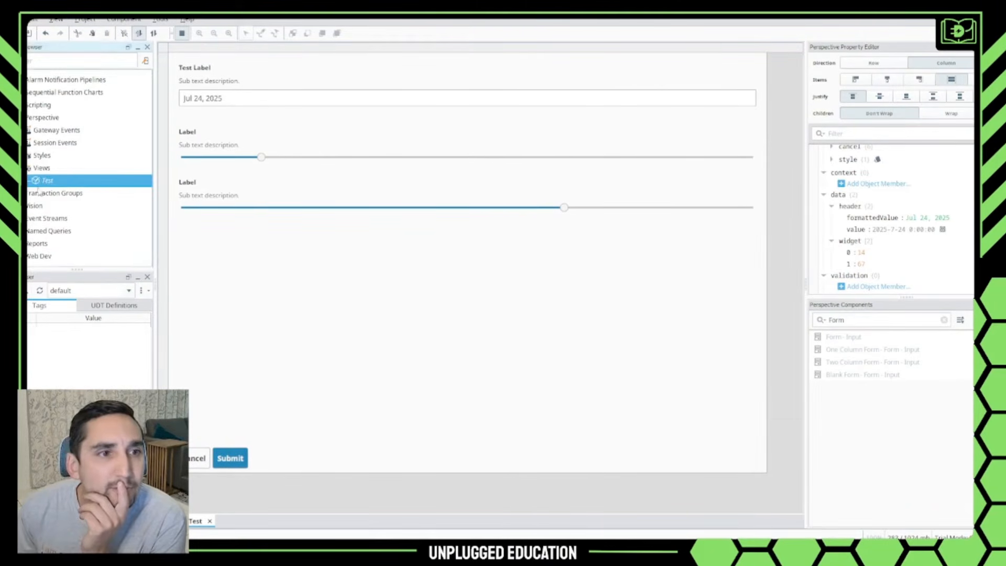
- Create a new view named Test Drawing and widen it
right_click(50, 169)
left_click(88, 179)
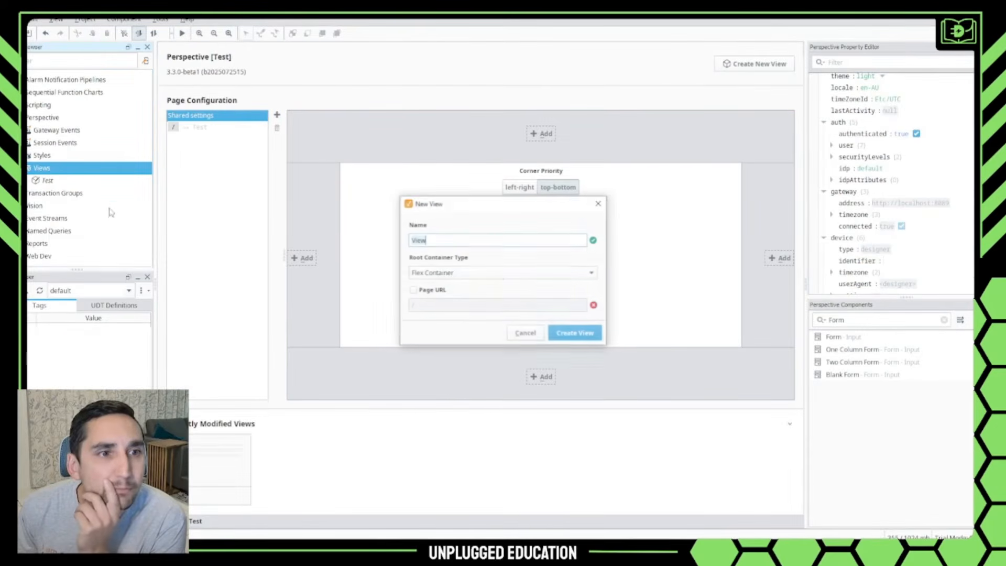
type("Te")
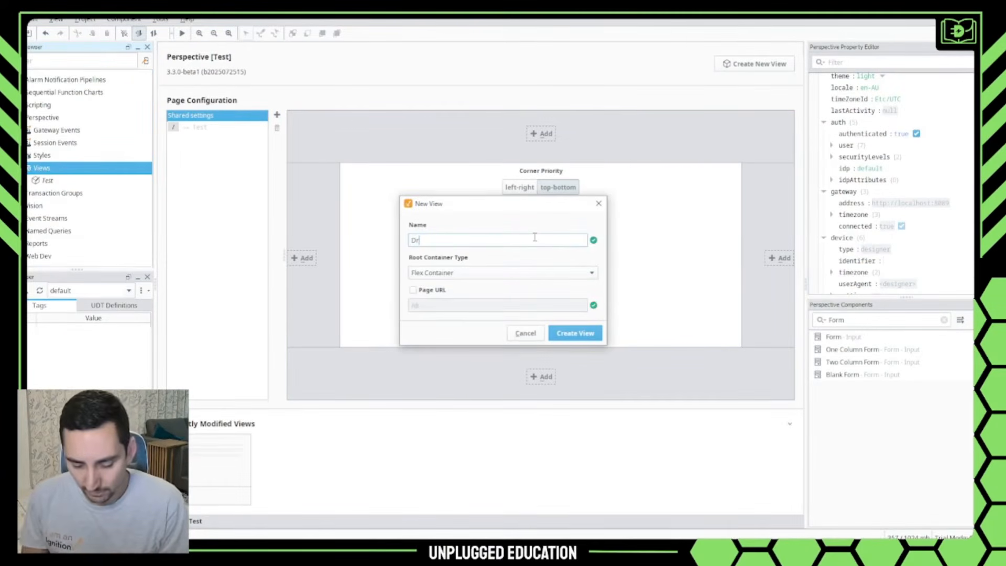
type("st Drawr")
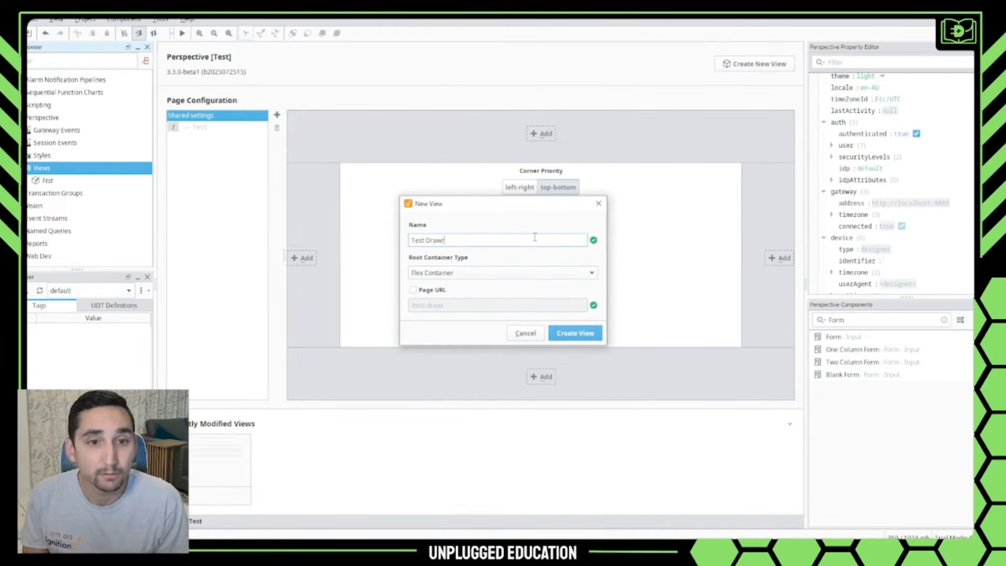
key("BackSpace")
type("ing")
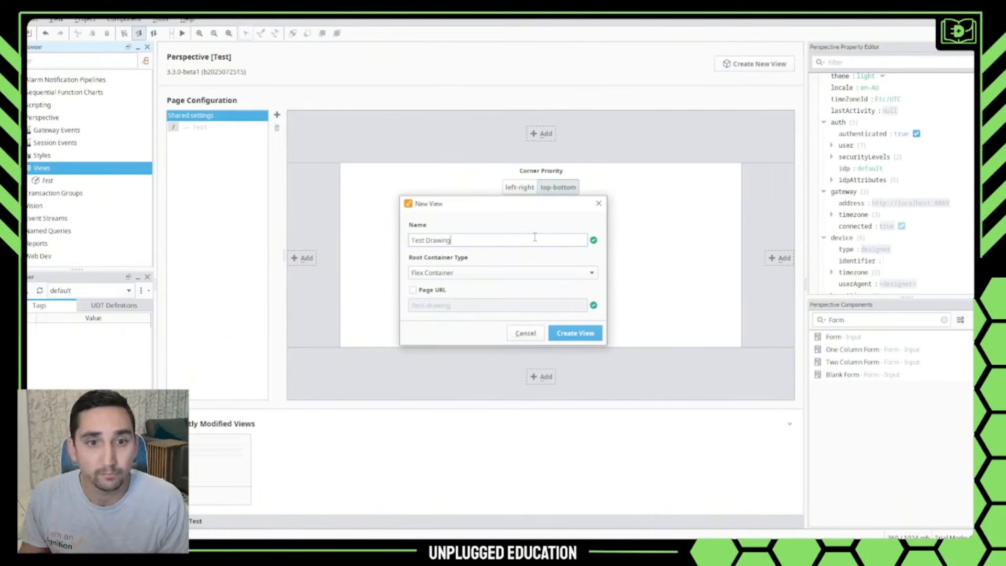
left_click(575, 333)
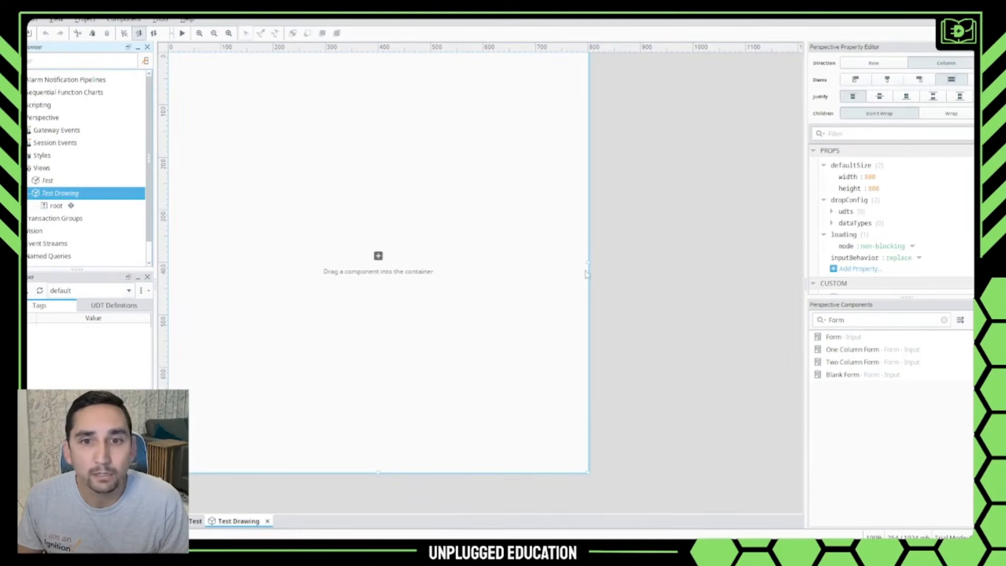
left_click_drag(600, 265, 743, 250)
left_click(634, 316)
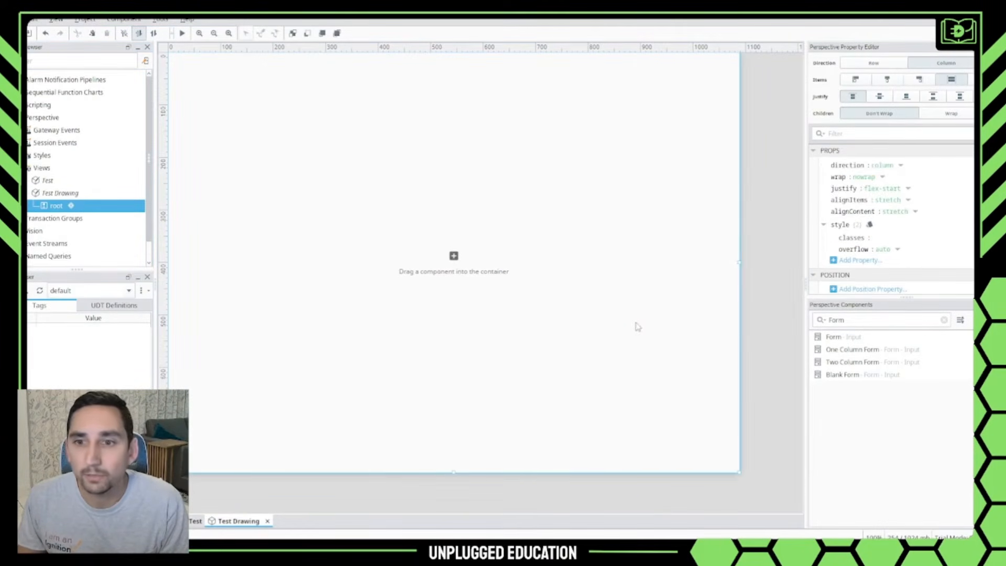
- Add a Drawing component to the view and set its position.grow to 1
left_click(944, 320)
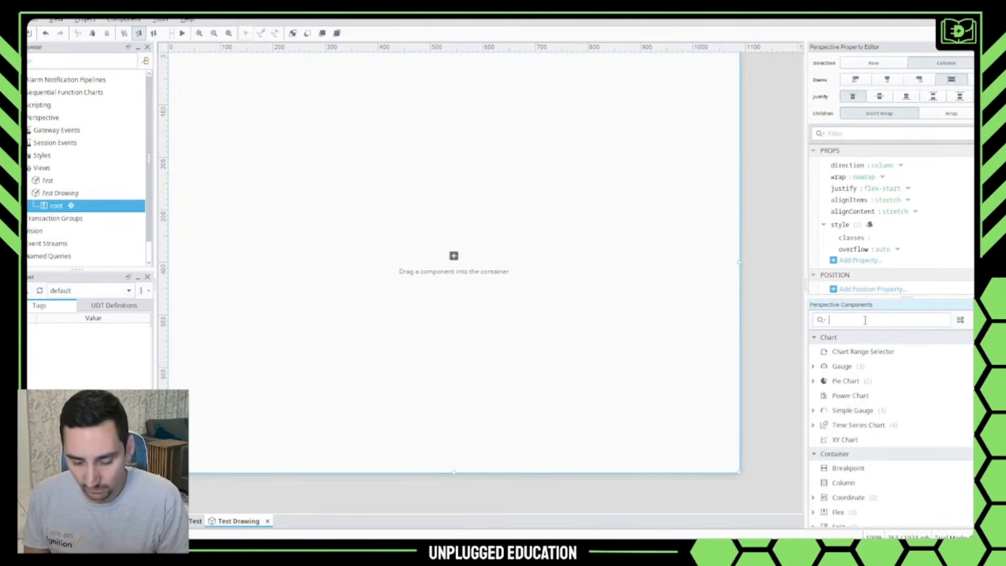
type("Dra")
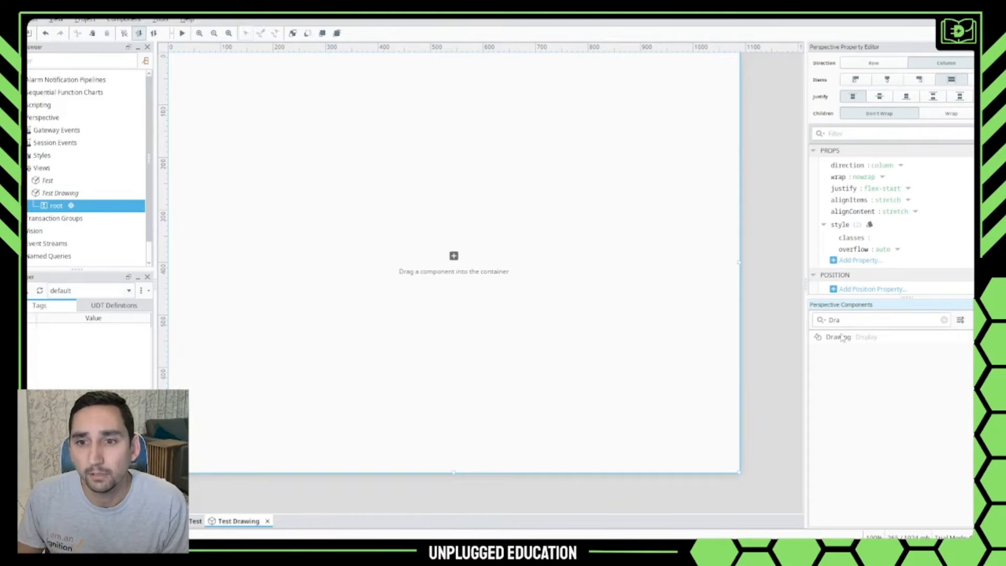
left_click_drag(844, 341, 441, 246)
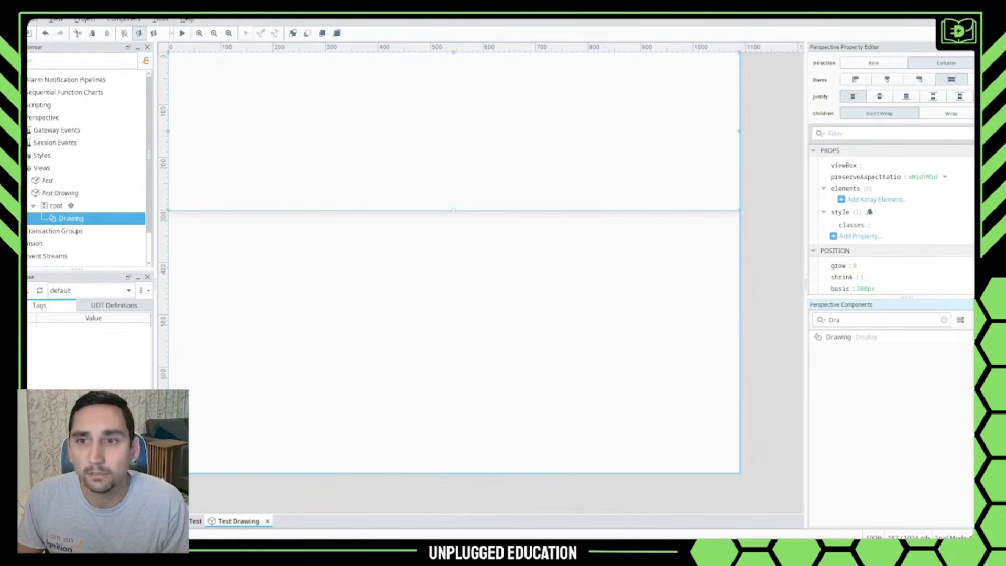
left_click(855, 266)
type("1")
key("Return")
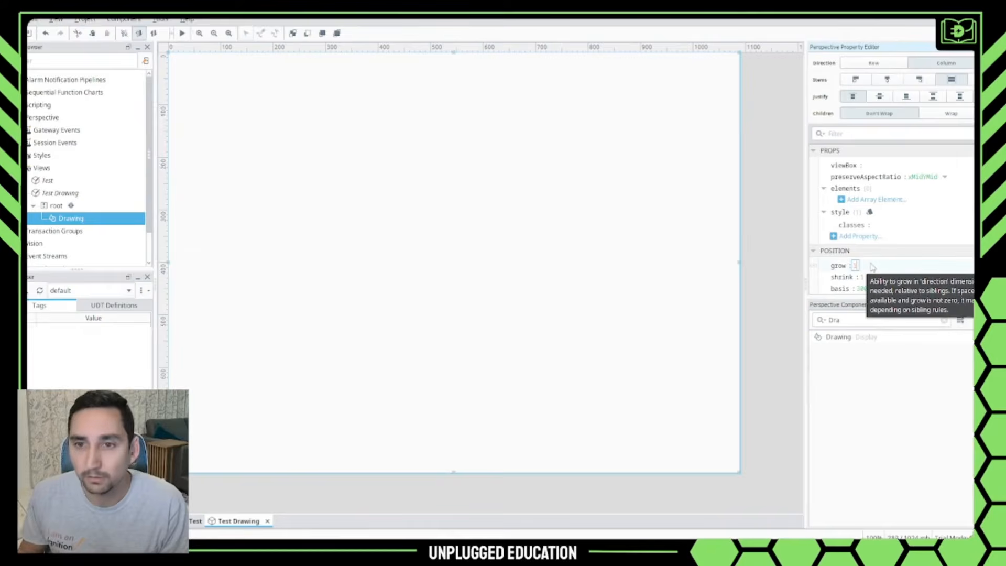
double_click(362, 220)
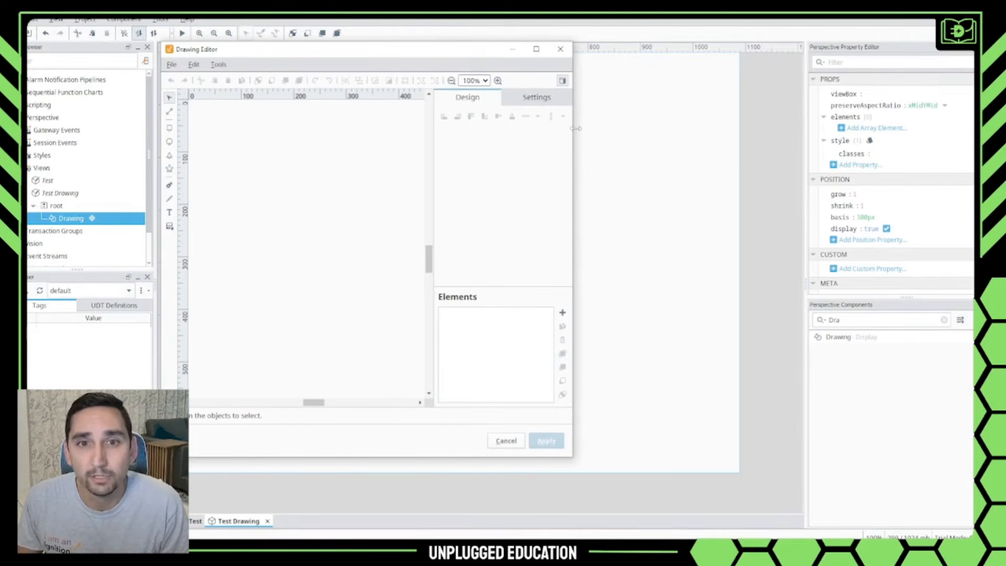
- Maximize the Drawing Editor window and bring up its canvas Settings tab
mouse_move(573, 127)
left_mouse_down()
mouse_move(721, 175)
mouse_move(926, 163)
left_mouse_up()
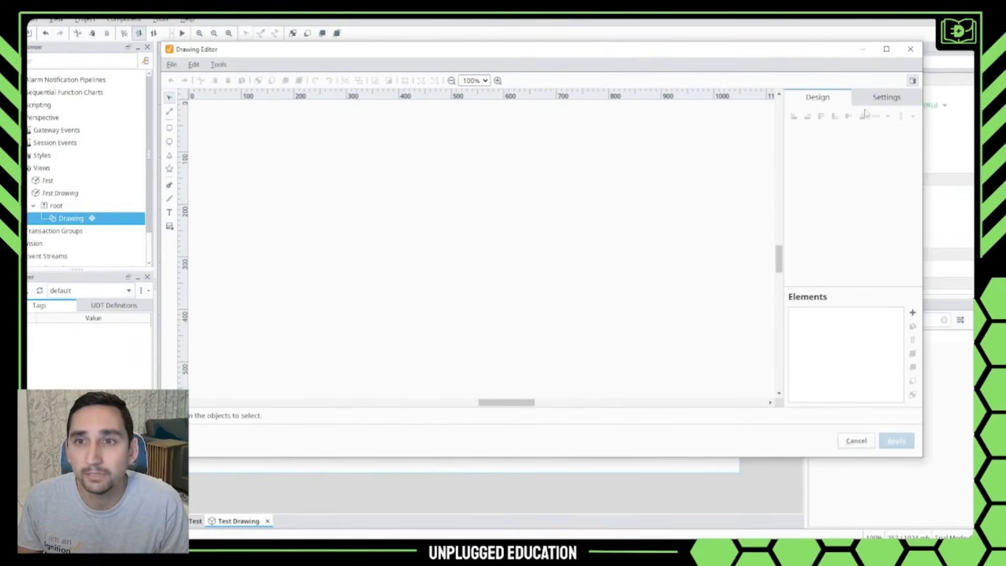
left_click(886, 48)
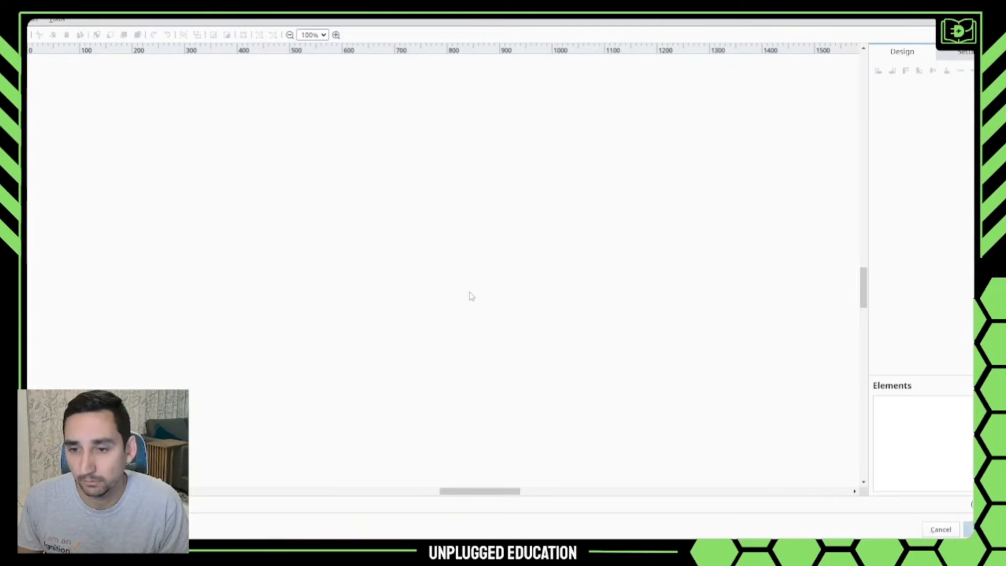
left_click(971, 4)
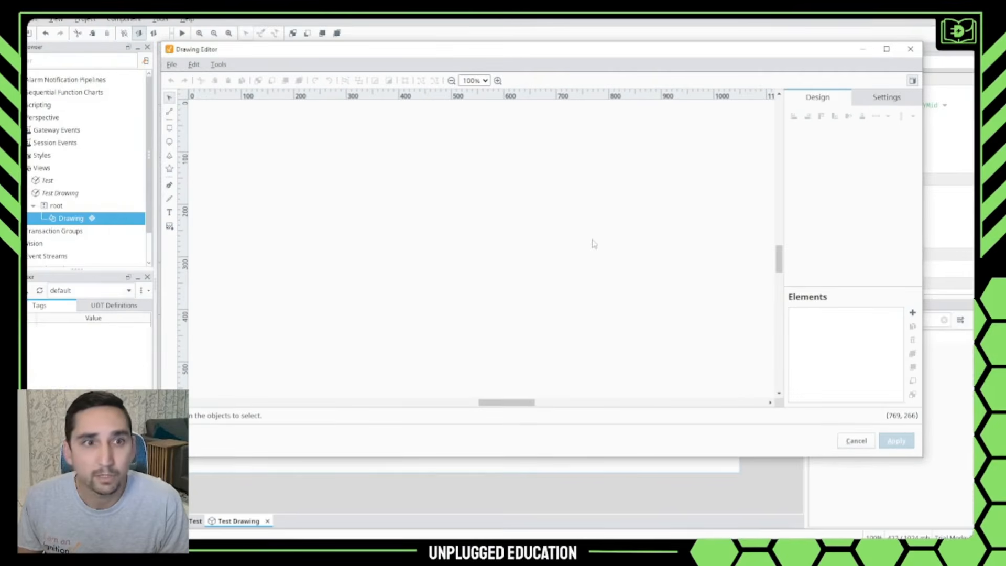
left_click(887, 49)
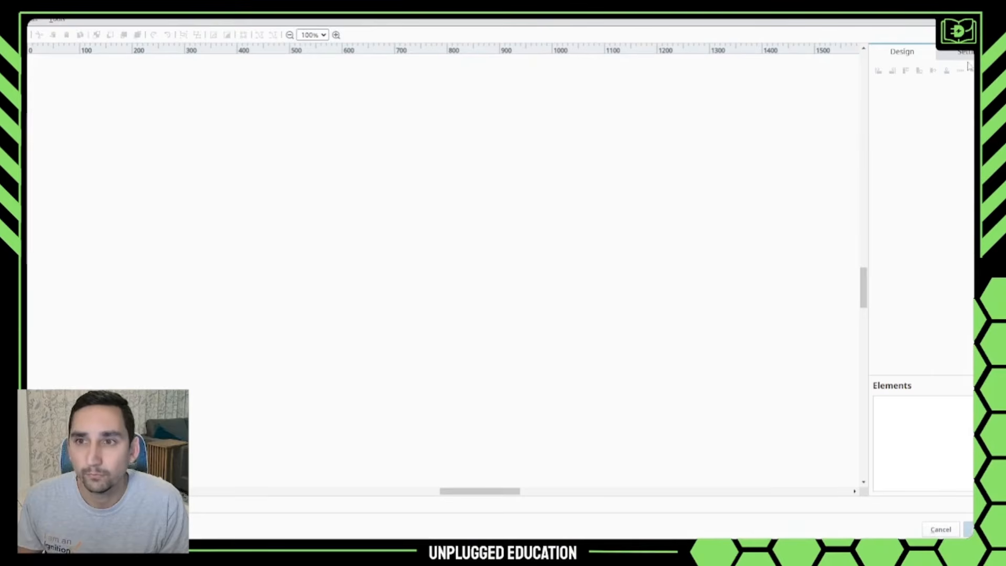
left_click(915, 56)
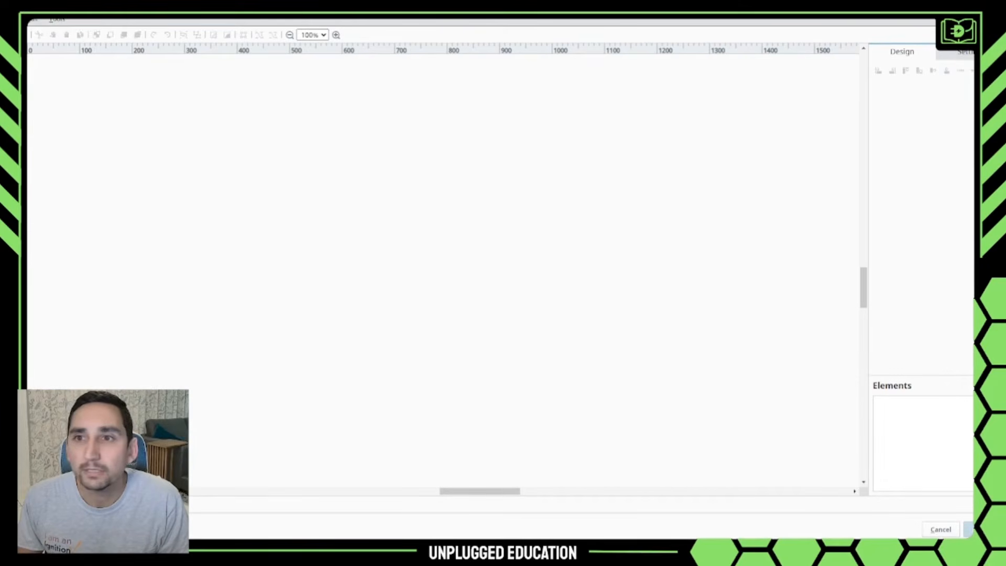
left_click(965, 53)
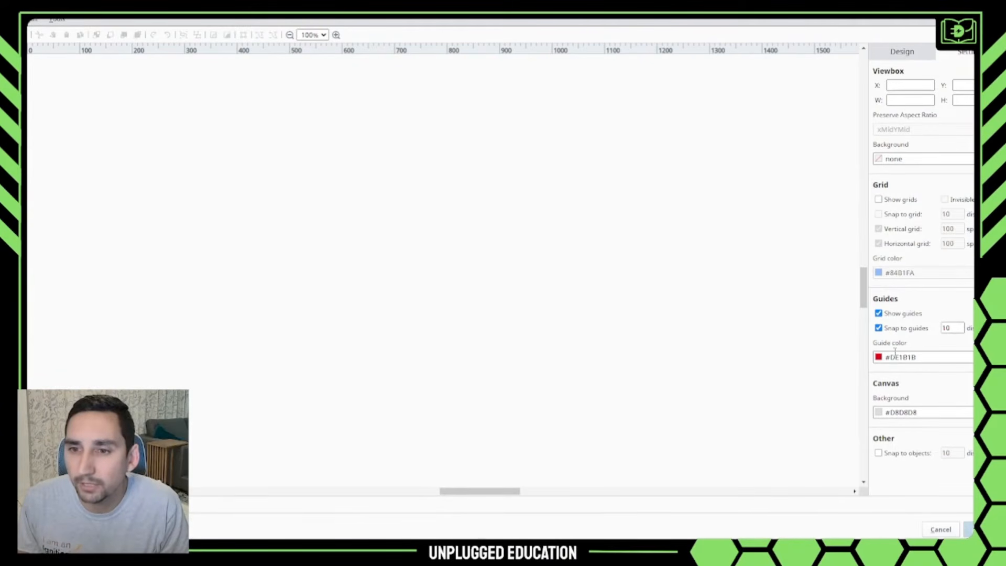
- Turn on the canvas grid with visible lines, leaving snap to grid off
left_click(879, 203)
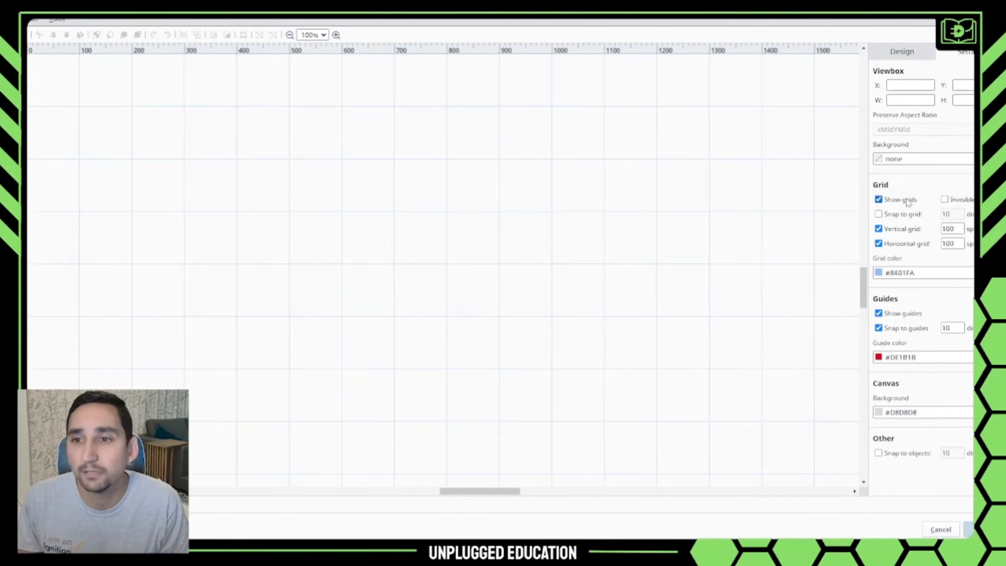
left_click(945, 199)
left_click(945, 199)
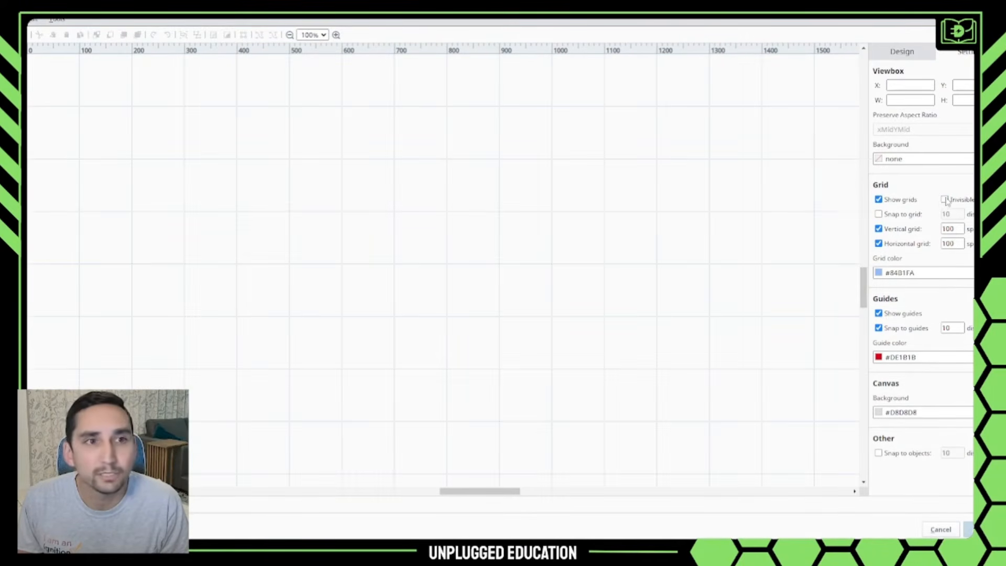
left_click(879, 214)
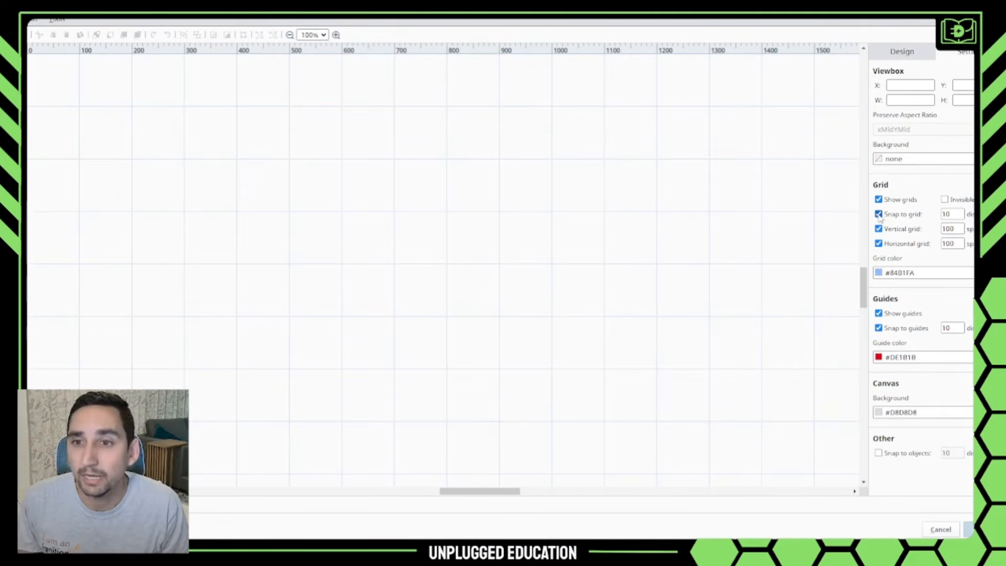
left_click(879, 215)
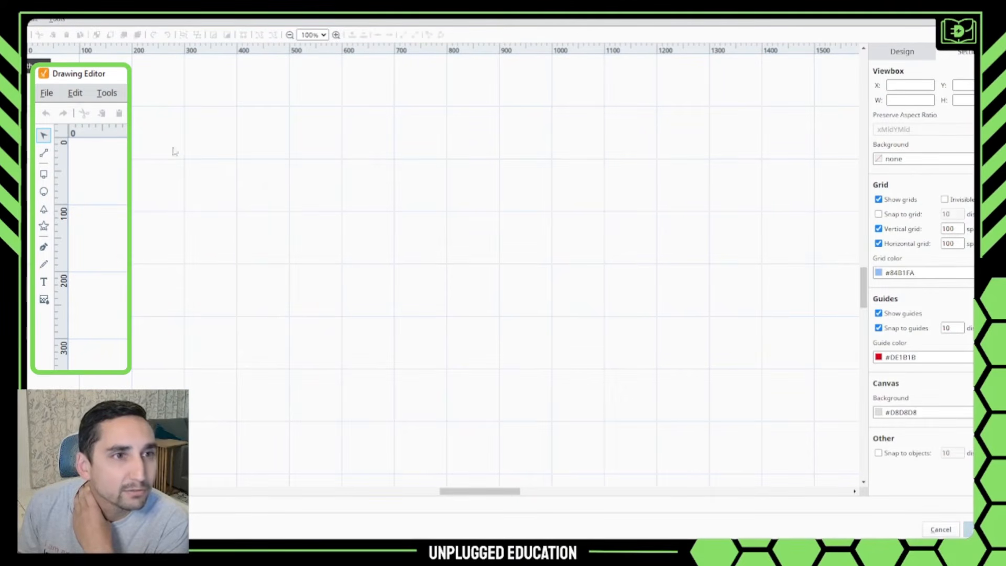
- Draw a pen path on the canvas with a curved start and several corner points
left_click_drag(188, 120, 283, 169)
left_click(43, 247)
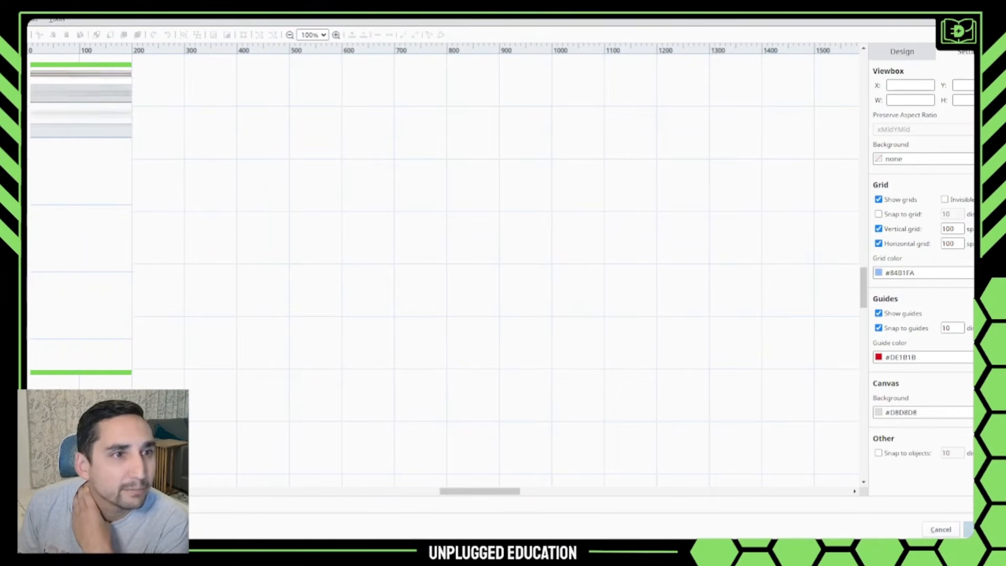
left_click_drag(222, 185, 483, 194)
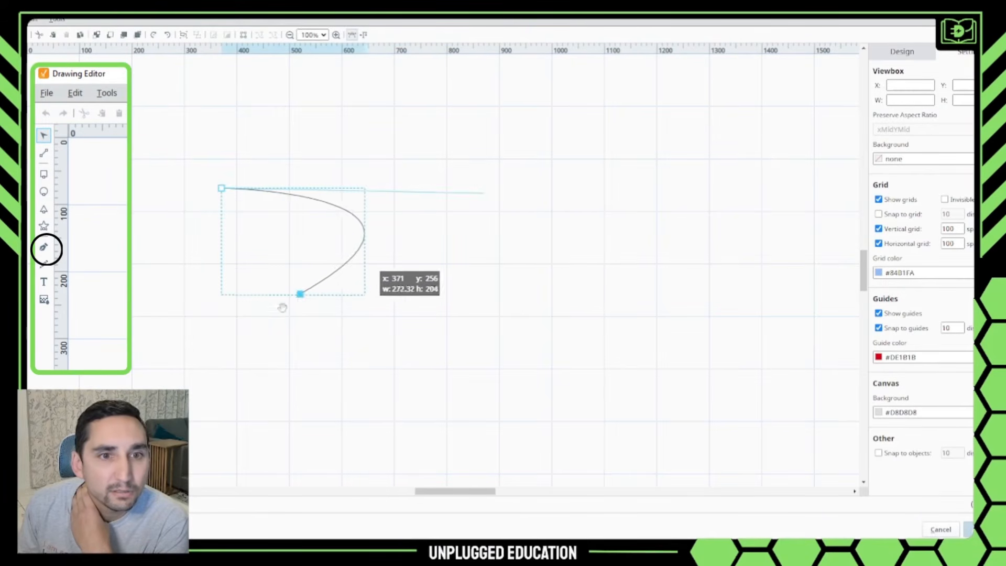
left_click(234, 318)
left_click(509, 265)
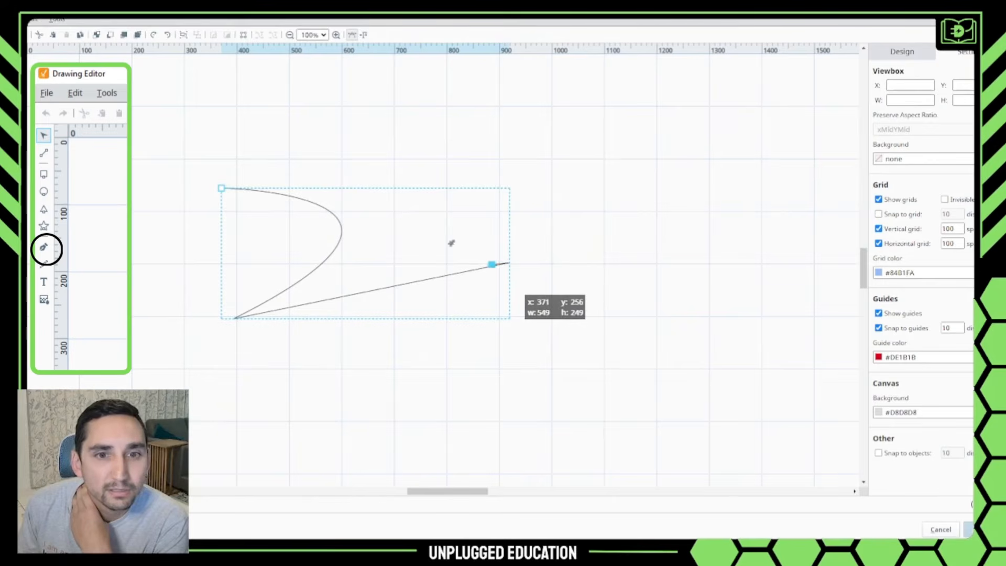
left_click(374, 135)
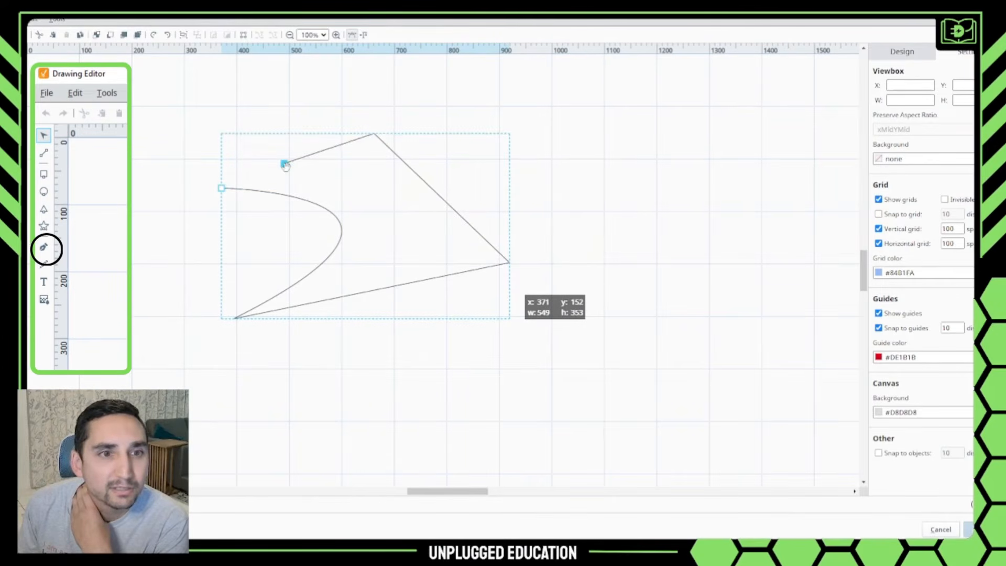
- Add more points and bend a curve near the path's start, then delete the whole path
right_click(221, 187)
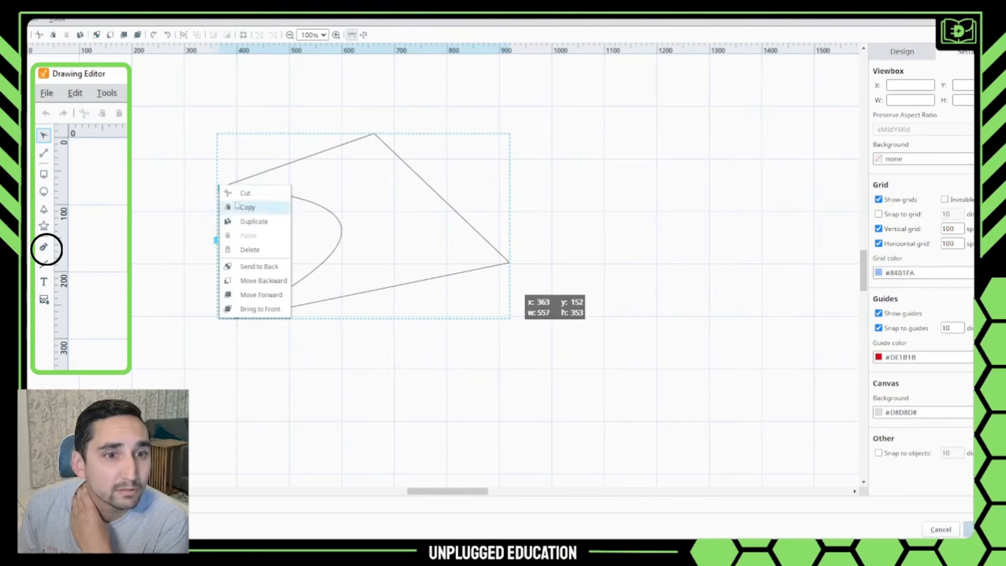
left_click(244, 174)
left_click_drag(222, 187, 274, 170)
left_click(316, 188)
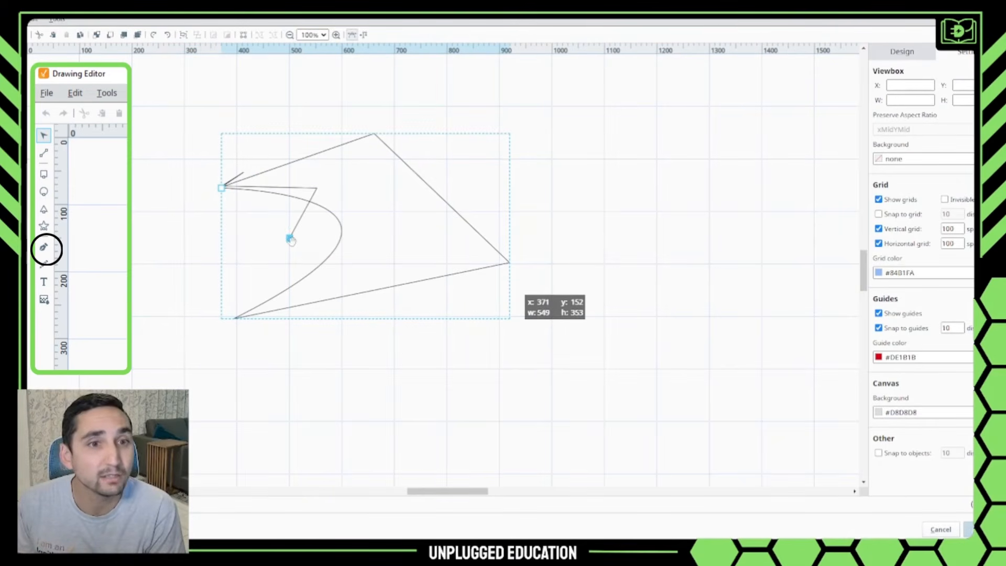
right_click(290, 237)
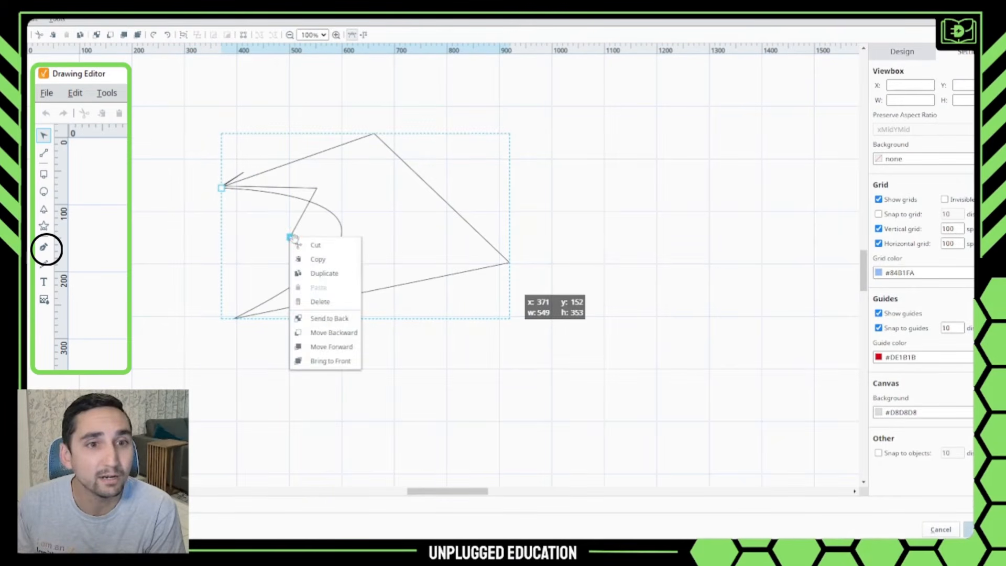
left_click(319, 301)
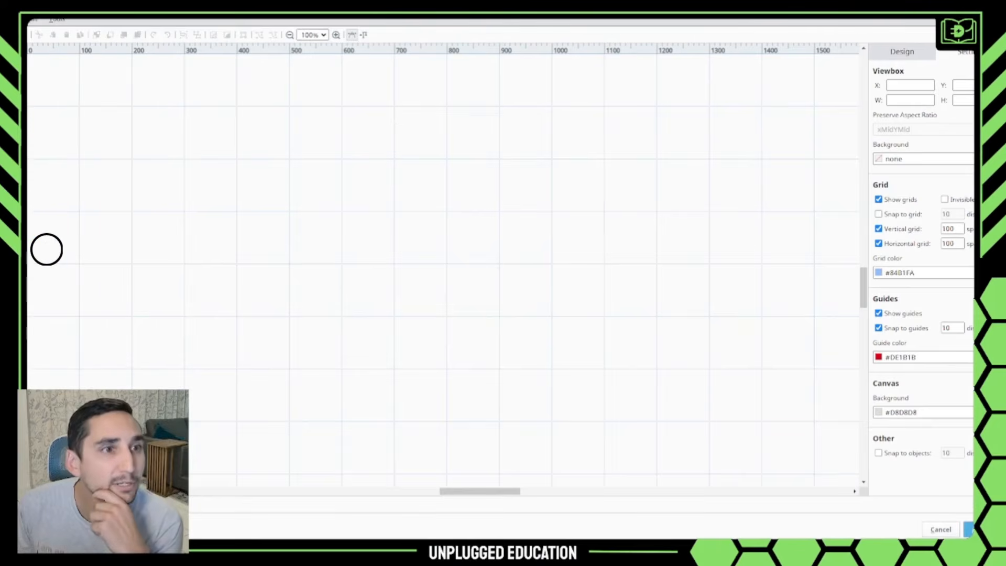
- Draw a grey rectangle in the upper middle and a circle to its right
left_click_drag(286, 125, 478, 265)
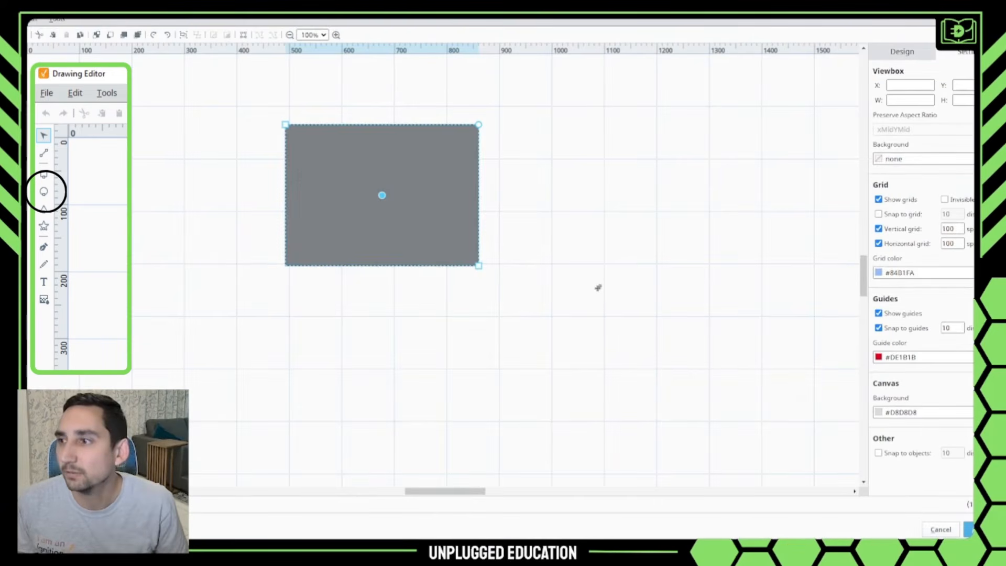
left_click_drag(598, 288, 631, 346)
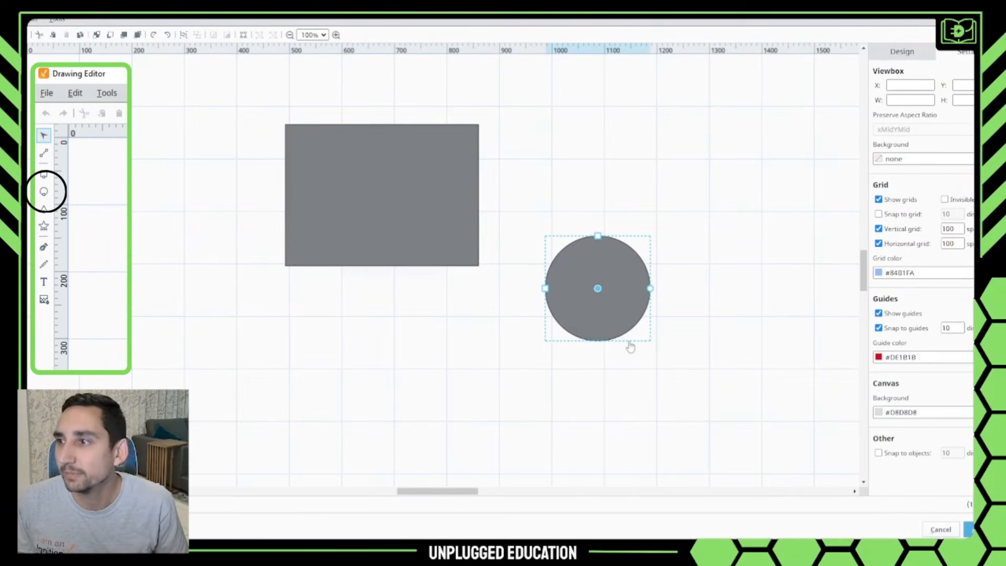
left_click(667, 328)
- Add an ellipse, a small circle and a circle below the rectangle, then show its Design properties
left_click_drag(675, 292, 706, 339)
left_click_drag(570, 365, 594, 389)
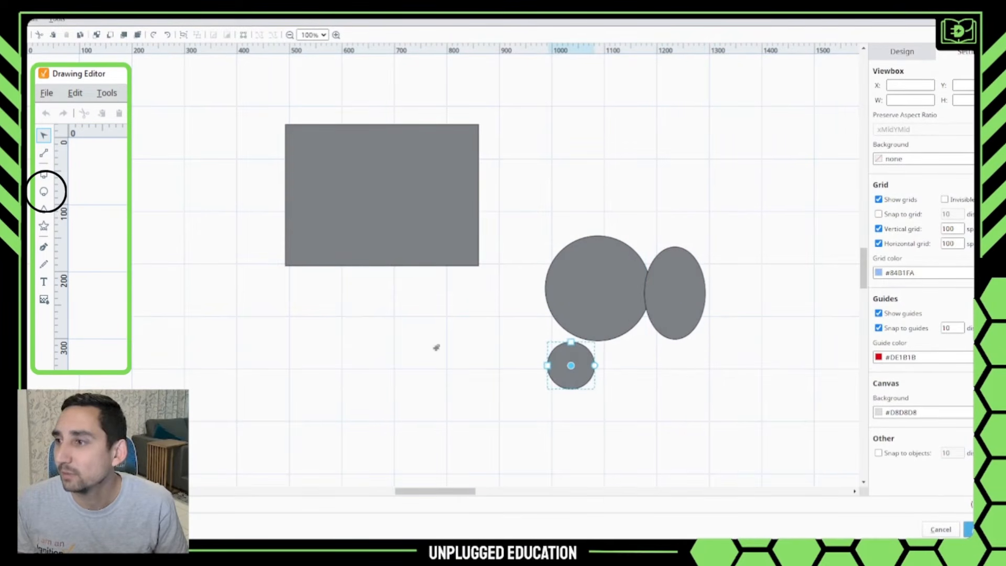
left_click_drag(421, 339, 464, 383)
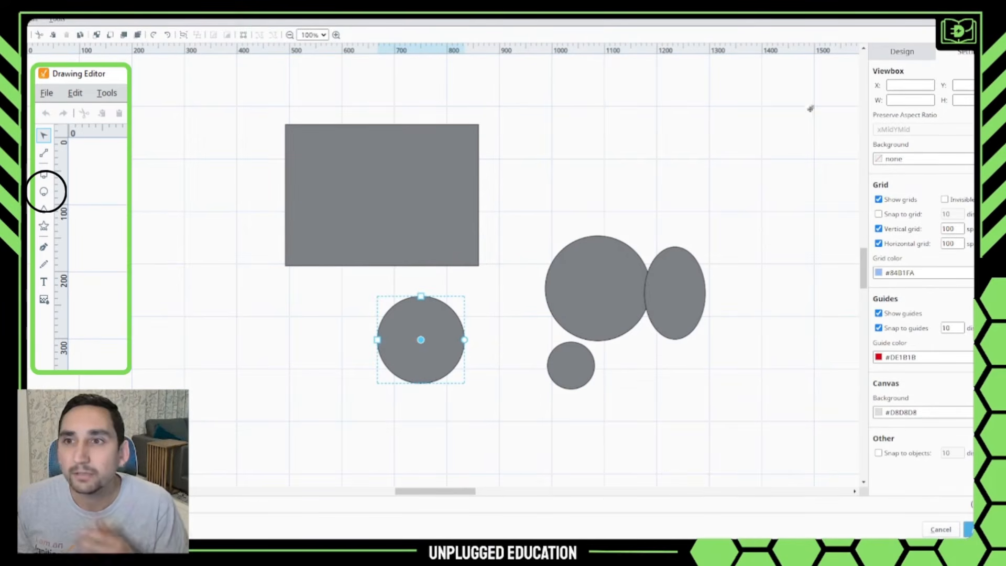
left_click(987, 35)
left_click(987, 35)
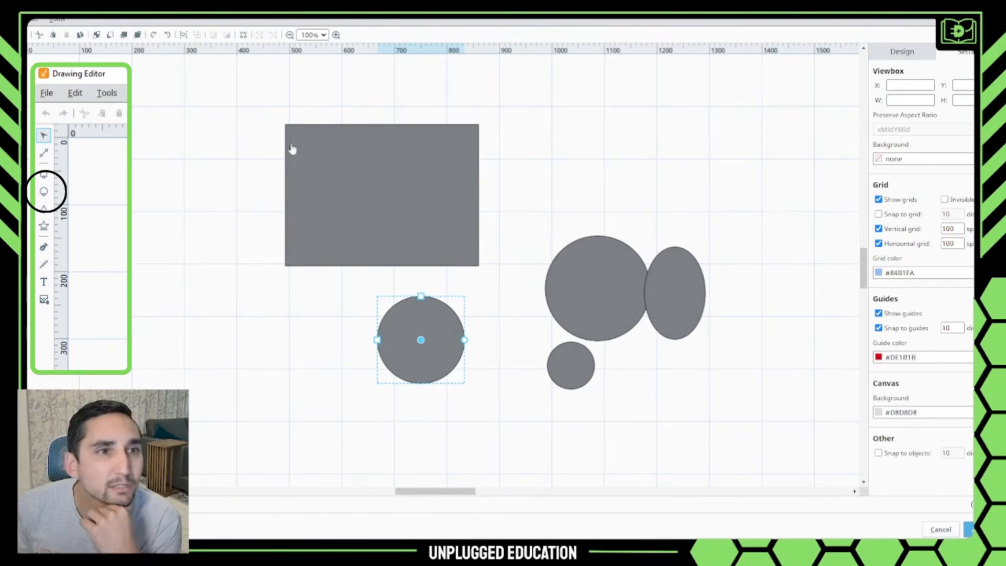
left_click(887, 54)
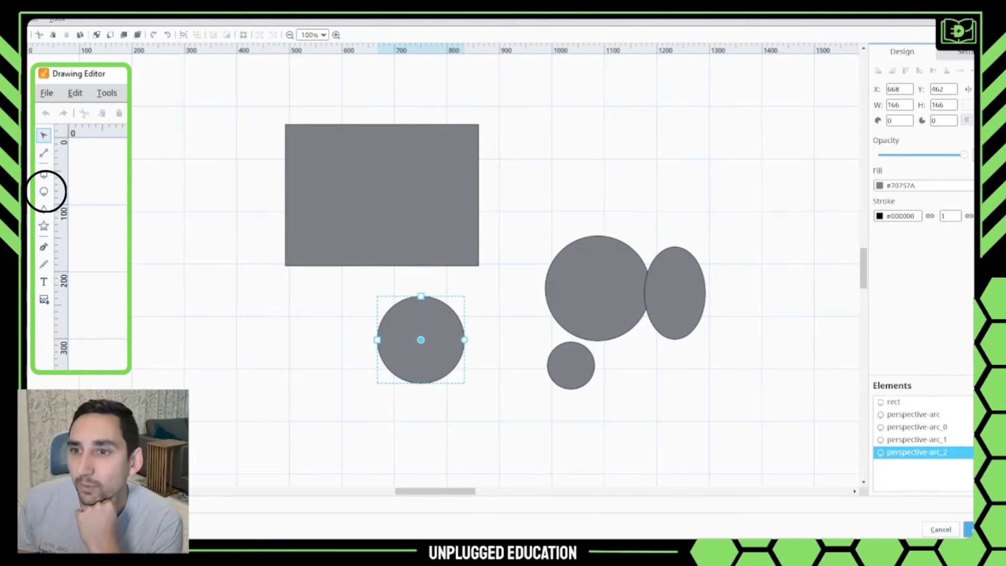
- Set the lower circle's stroke width to 20, leaving its fill and stroke bindings unchanged
left_click(361, 190)
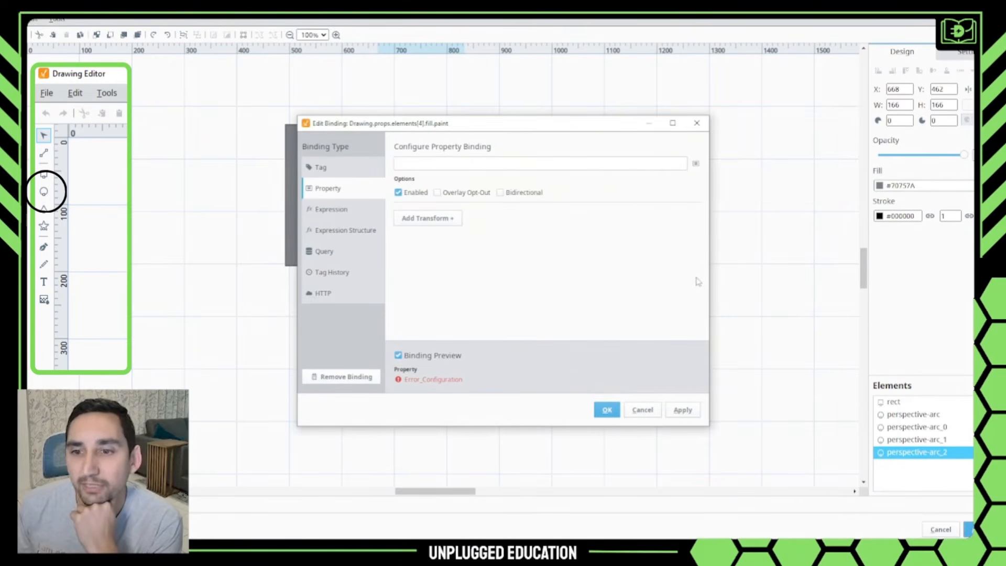
left_click(697, 123)
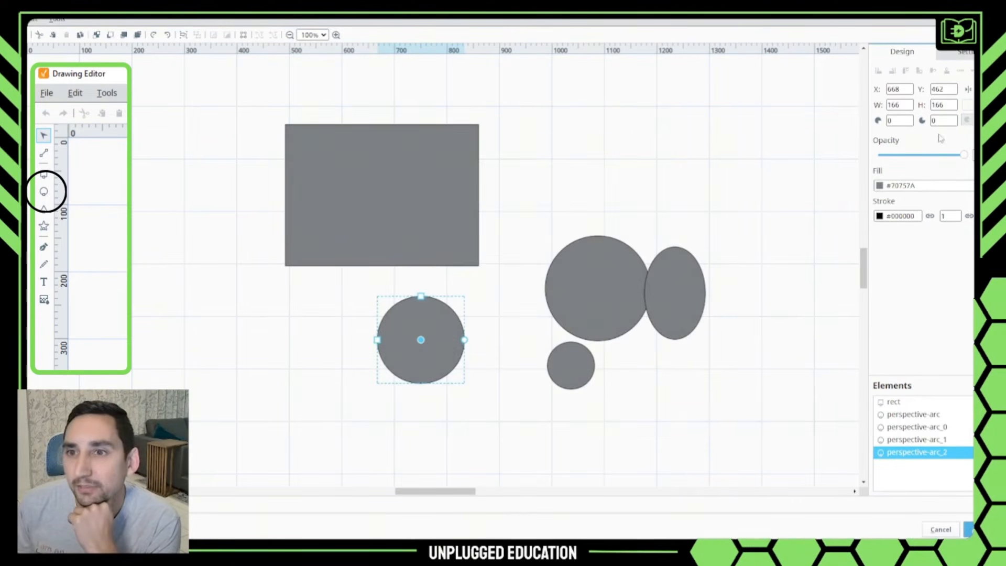
left_click(930, 216)
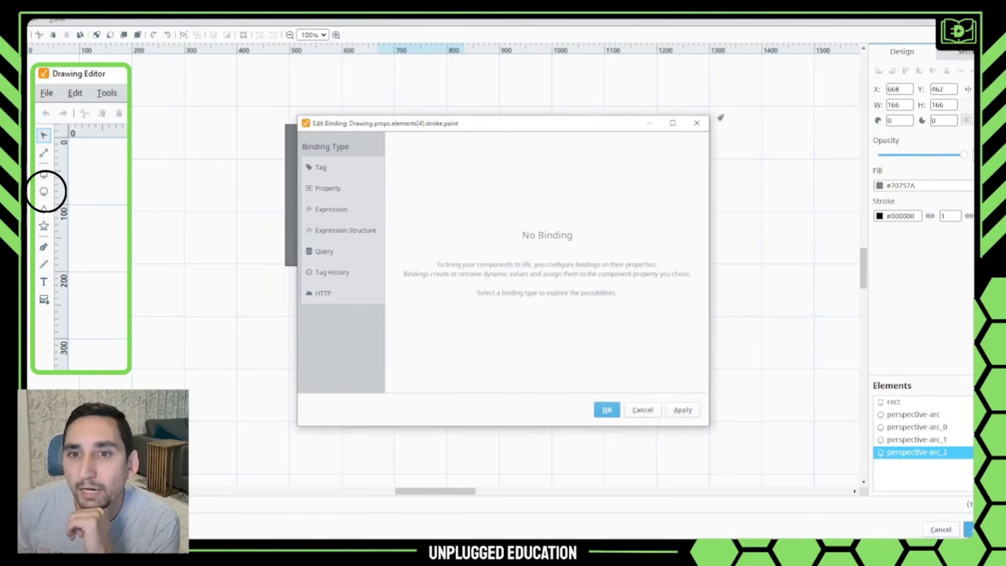
left_click(697, 123)
left_click(951, 215)
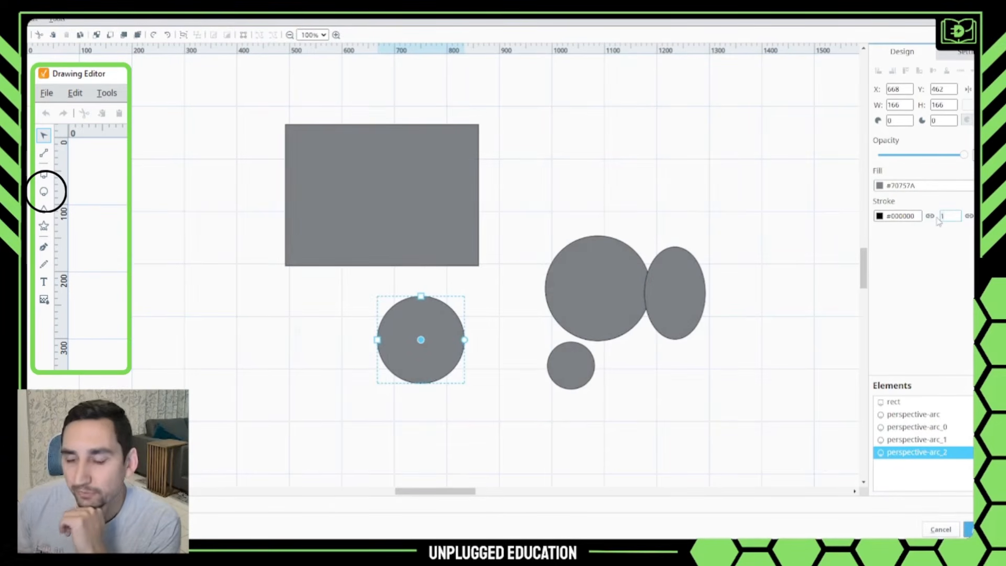
type("20")
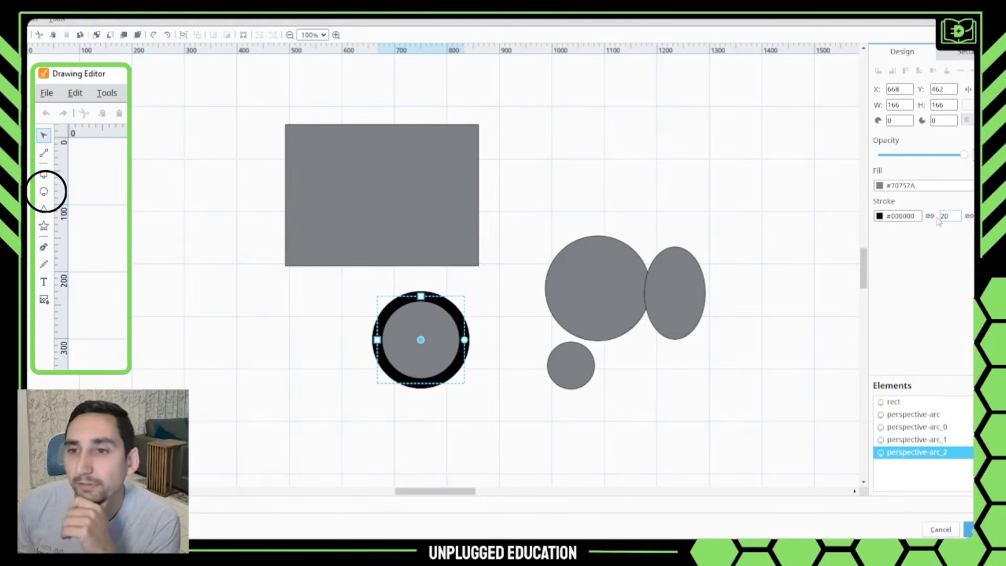
left_click(949, 281)
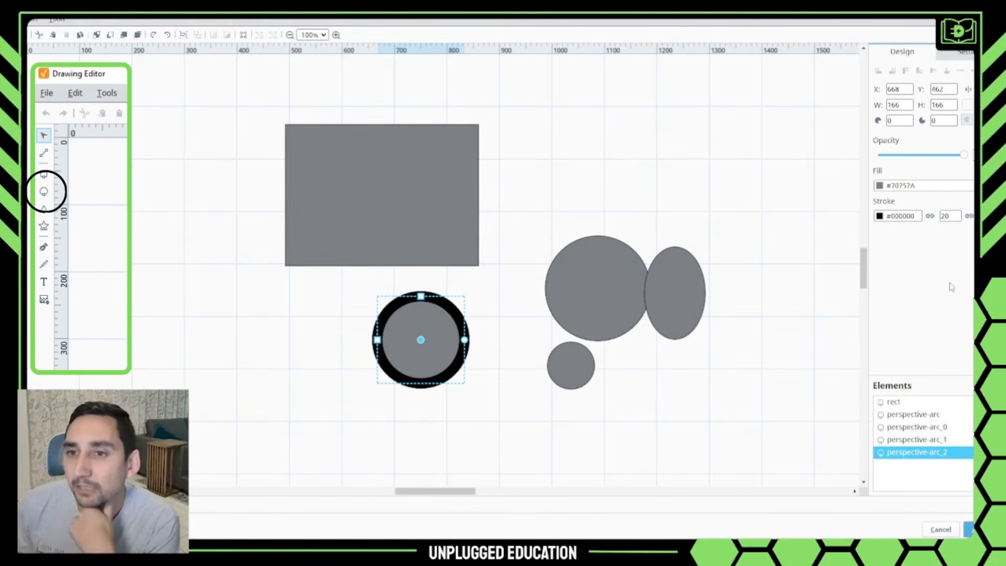
left_click(969, 216)
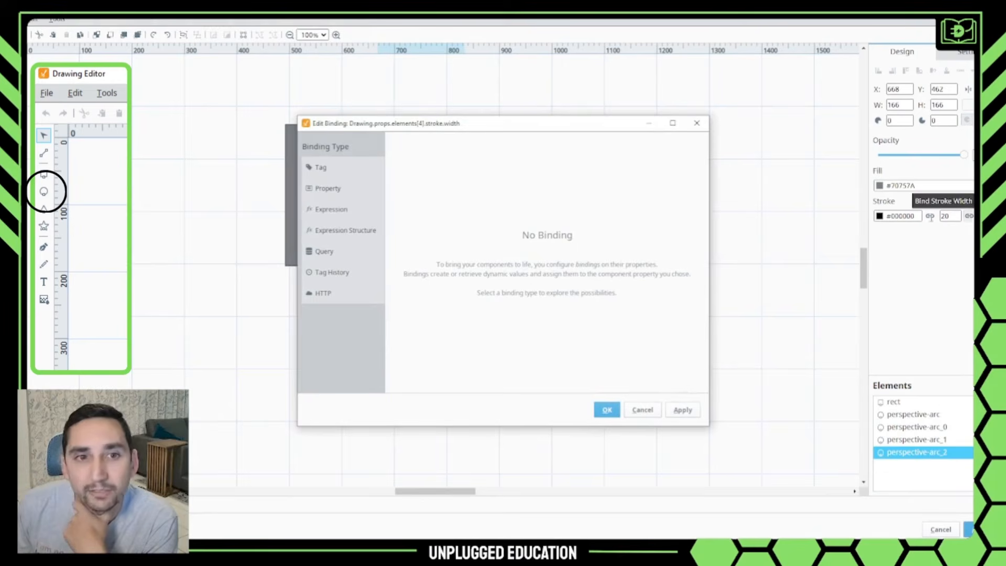
left_click(705, 122)
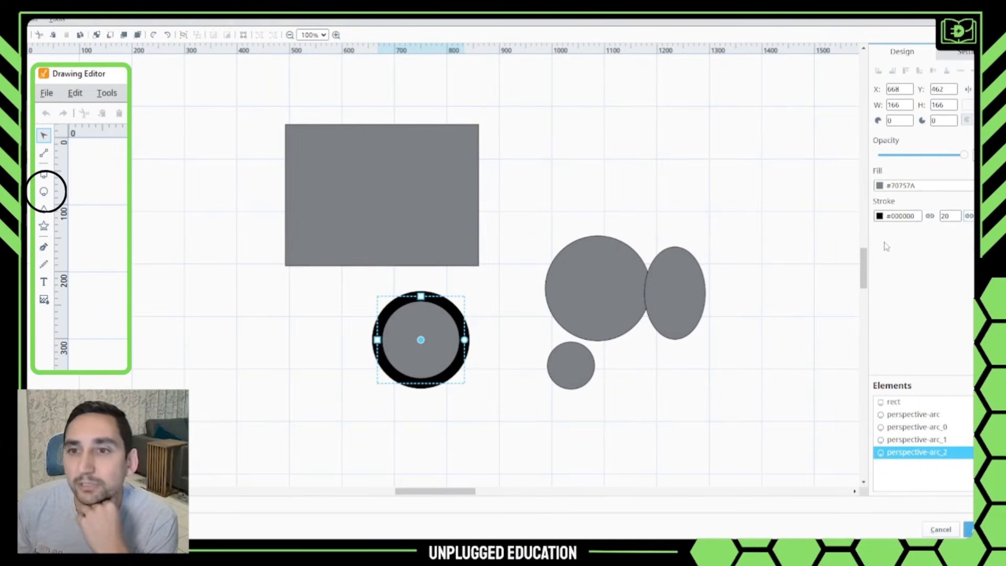
left_click(916, 415)
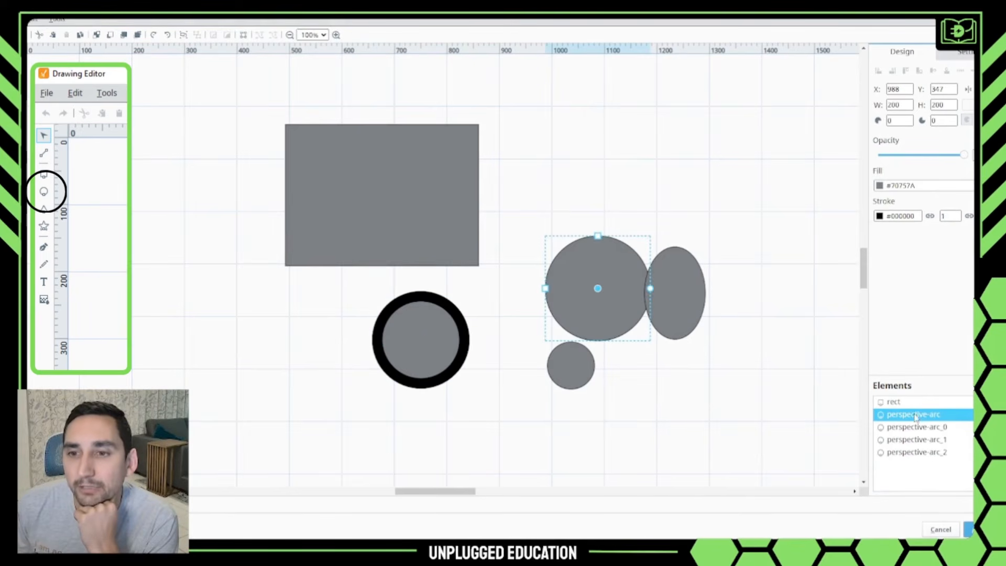
left_click(920, 427)
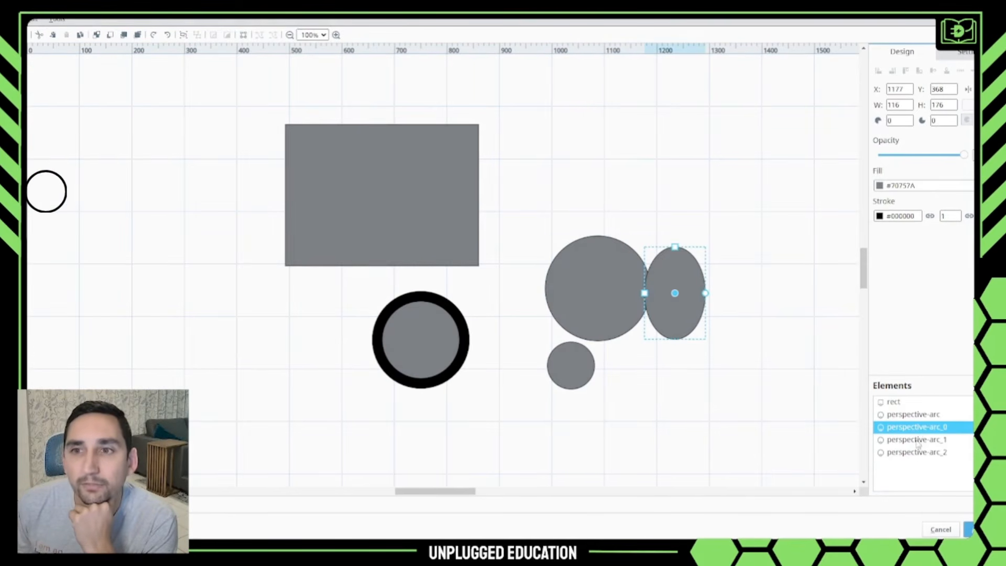
left_click(919, 441)
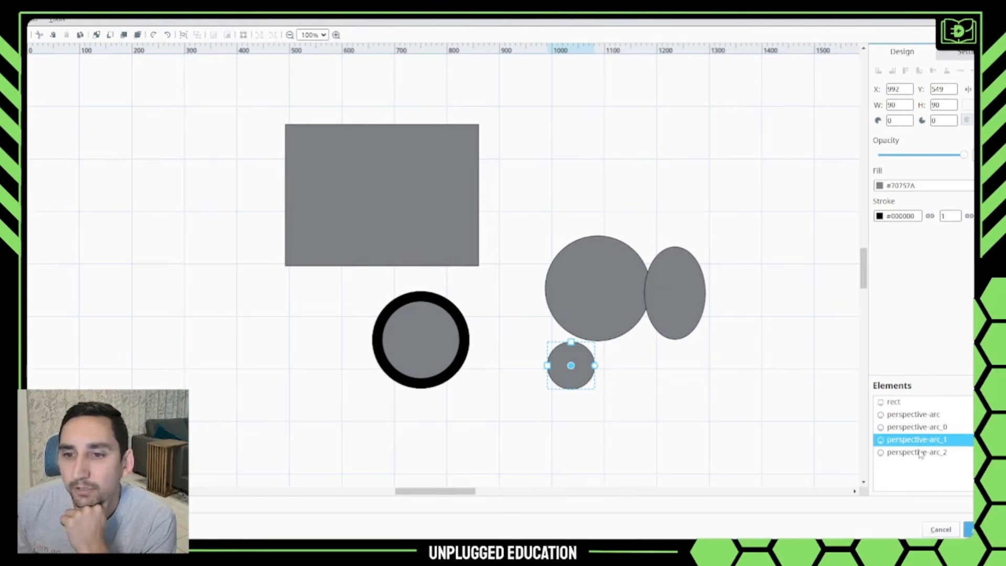
right_click(918, 441)
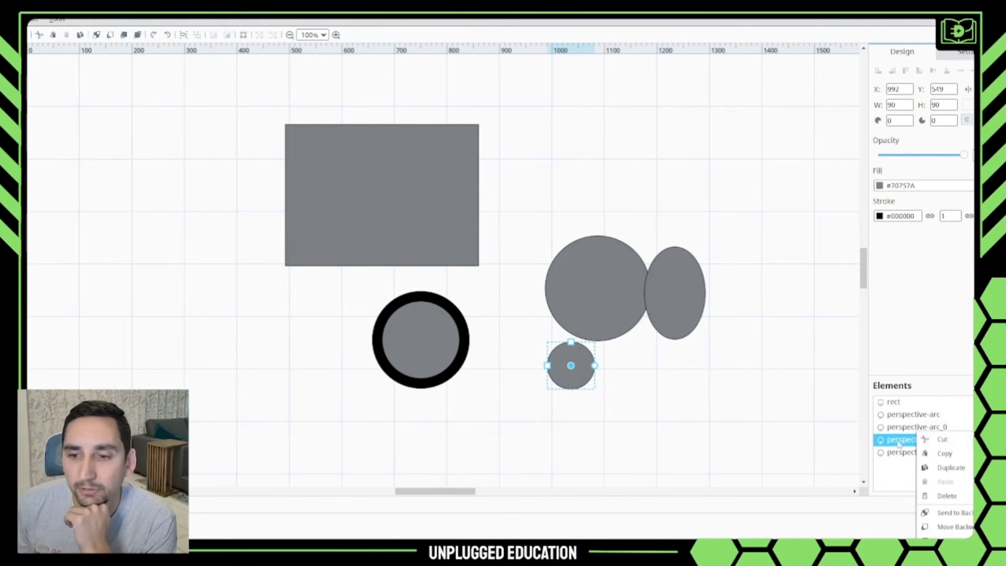
left_click(911, 350)
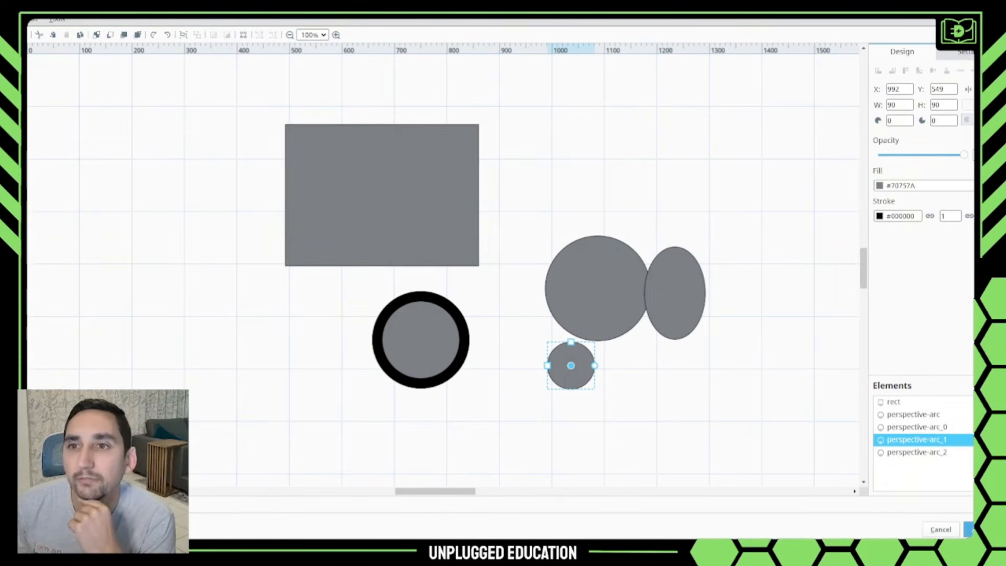
left_click(967, 52)
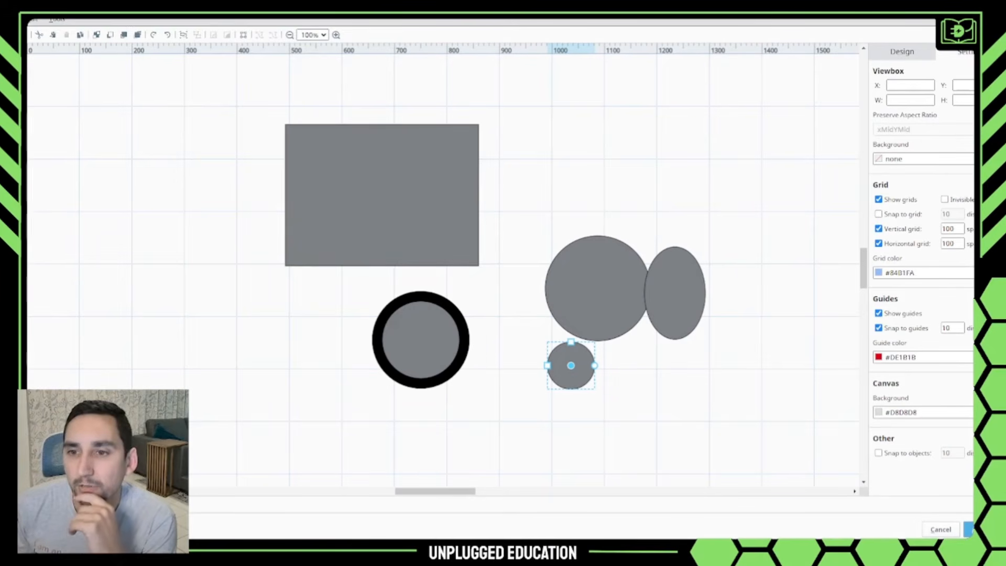
left_click(912, 52)
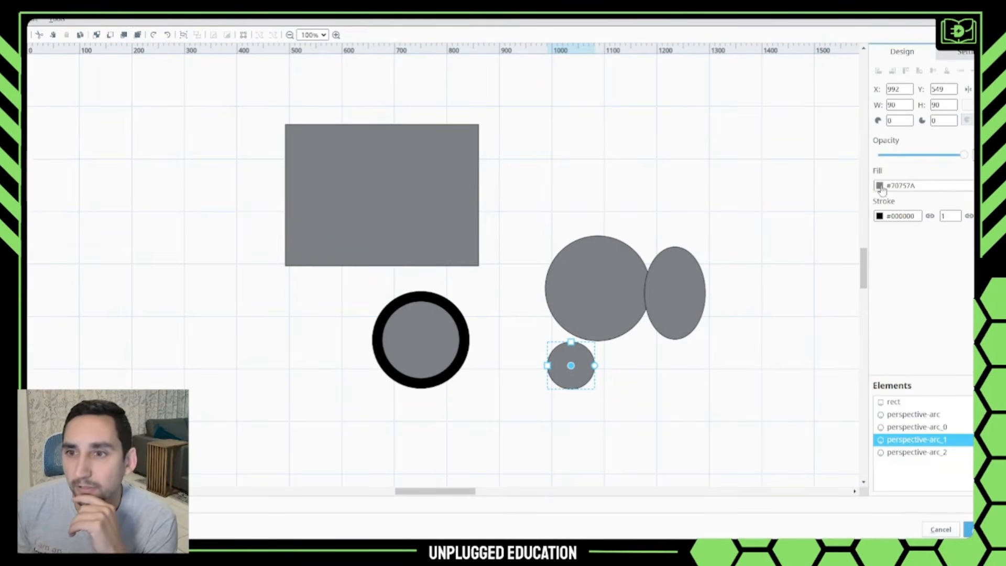
mouse_move(965, 155)
left_mouse_down()
mouse_move(921, 157)
mouse_move(958, 161)
left_mouse_up()
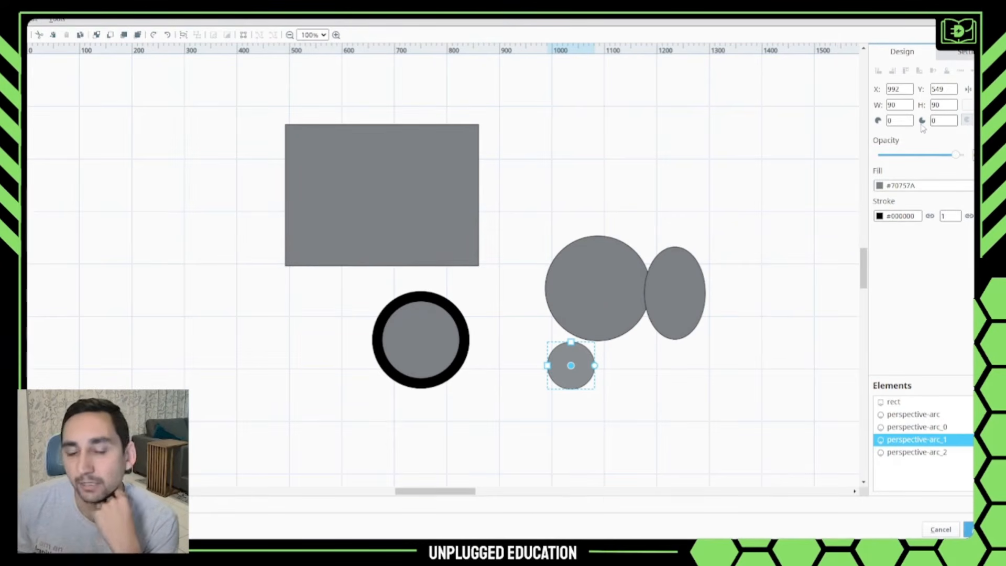
left_click(691, 186)
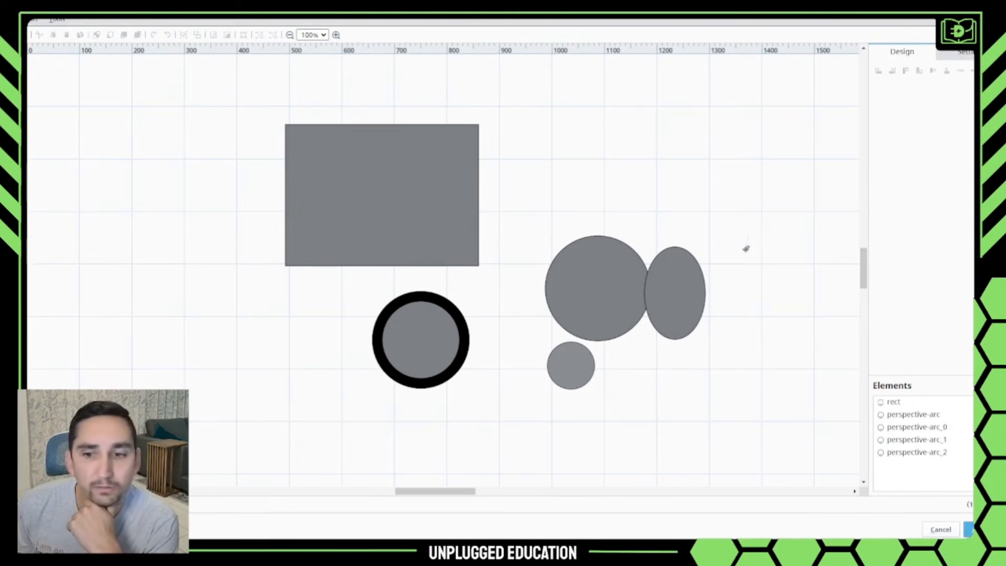
- Close the Drawing Editor and inspect the first drawing element's properties and stroke colour
left_click(969, 530)
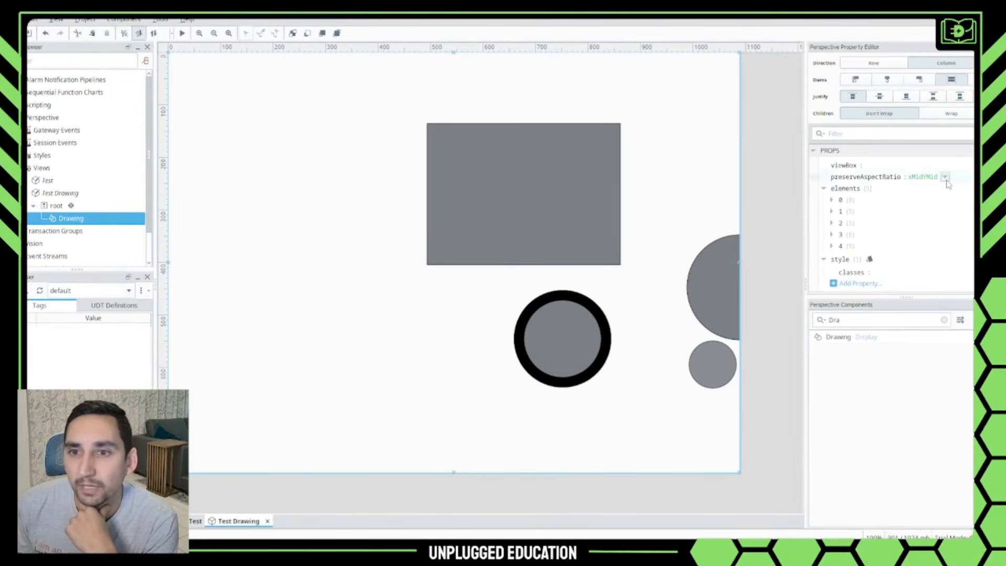
left_click(831, 200)
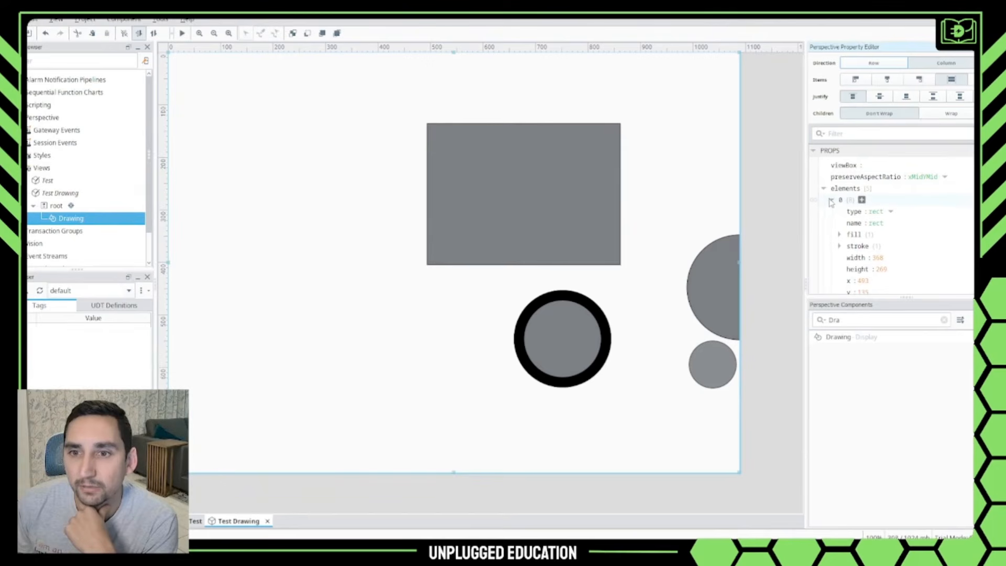
scroll(838, 246, "down", 3)
scroll(839, 252, "up", 3)
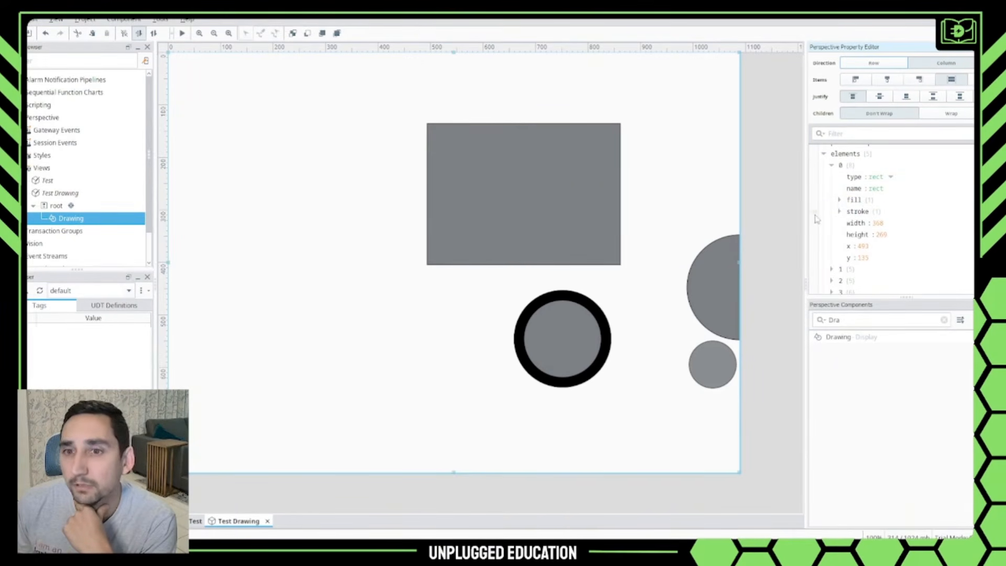
left_click(840, 211)
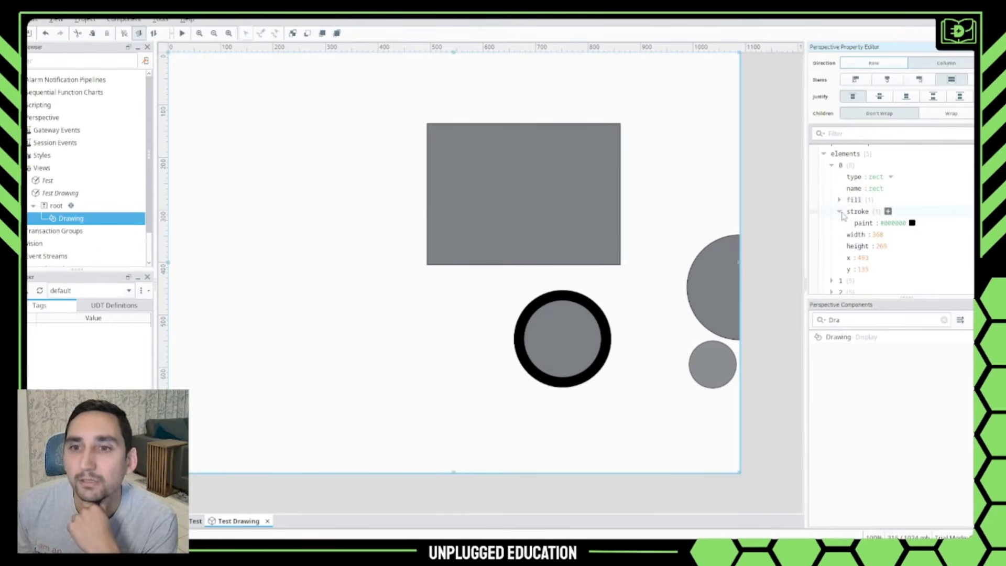
left_click(839, 212)
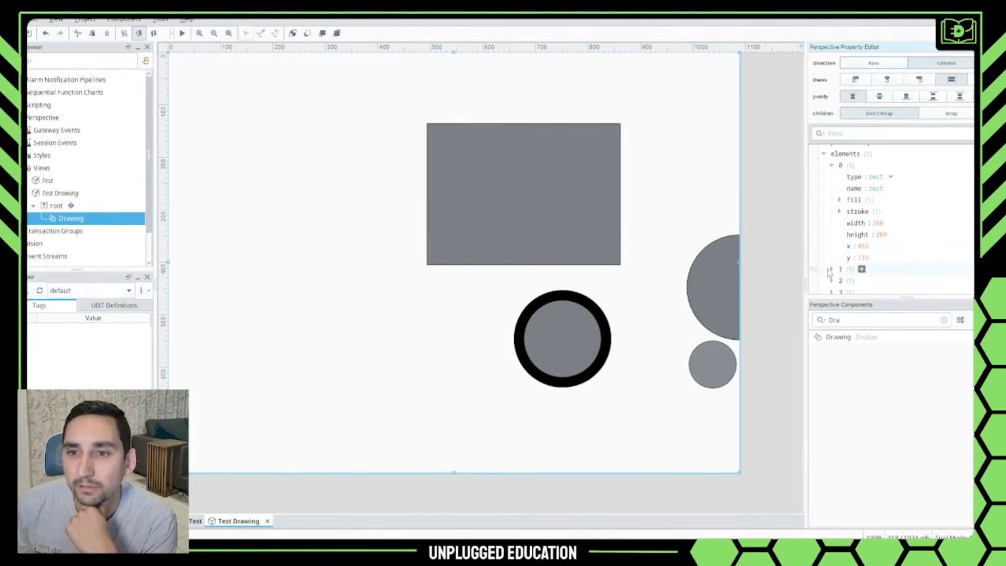
scroll(838, 262, "down", 2)
scroll(842, 261, "up", 2)
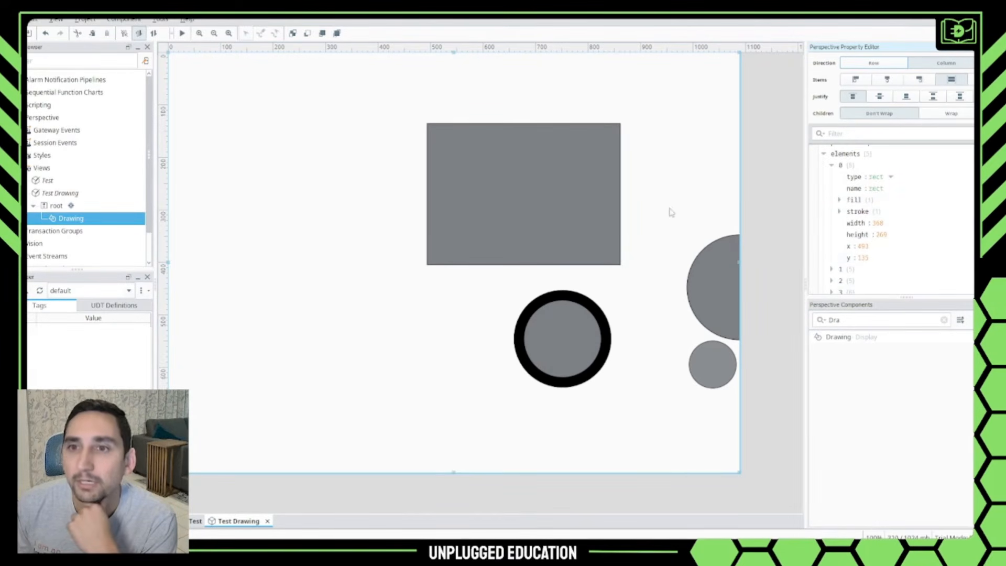
- Reopen the drawing in its own editor and select the large grey circle
double_click(572, 202)
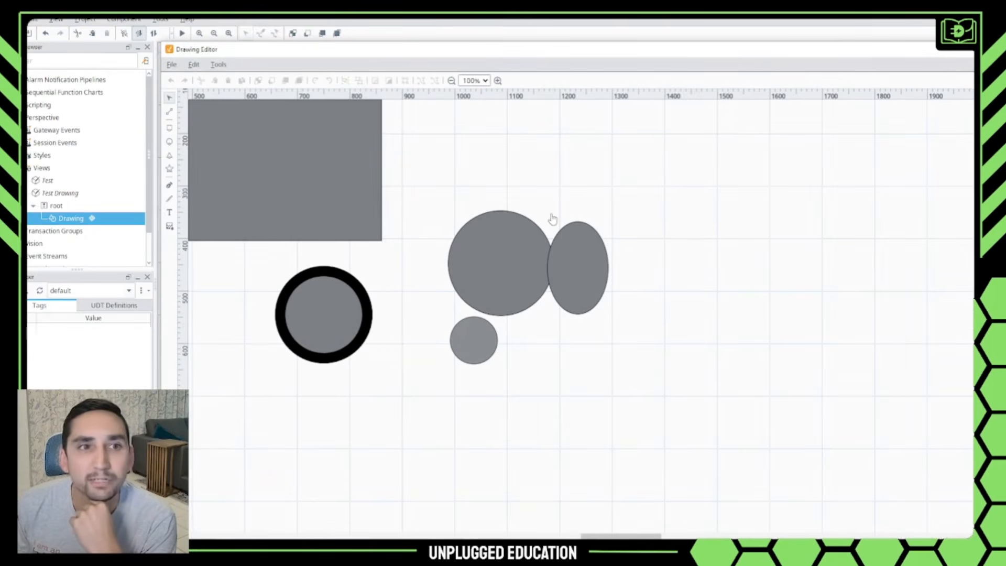
left_click(516, 308)
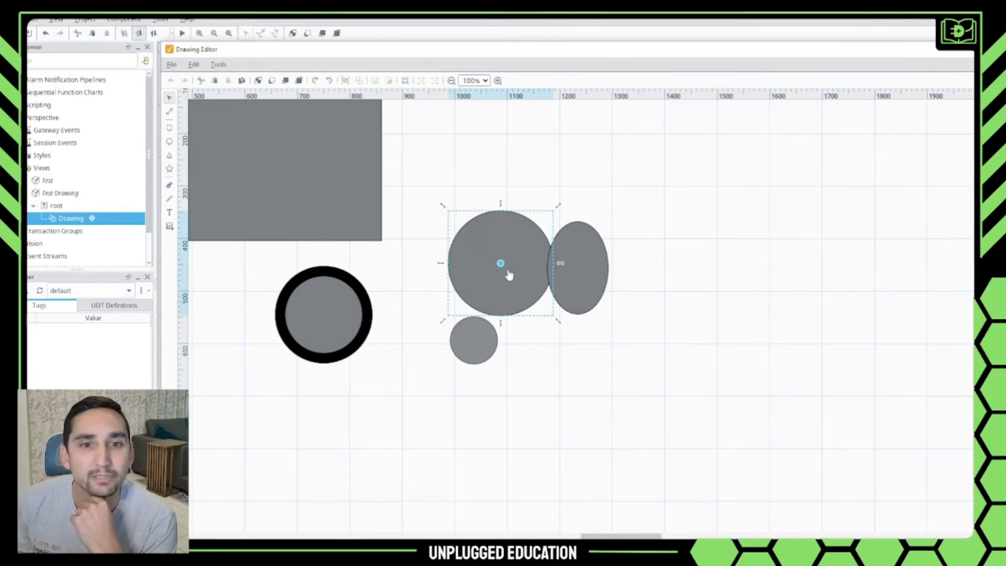
left_click_drag(390, 250, 545, 275)
left_click(511, 288)
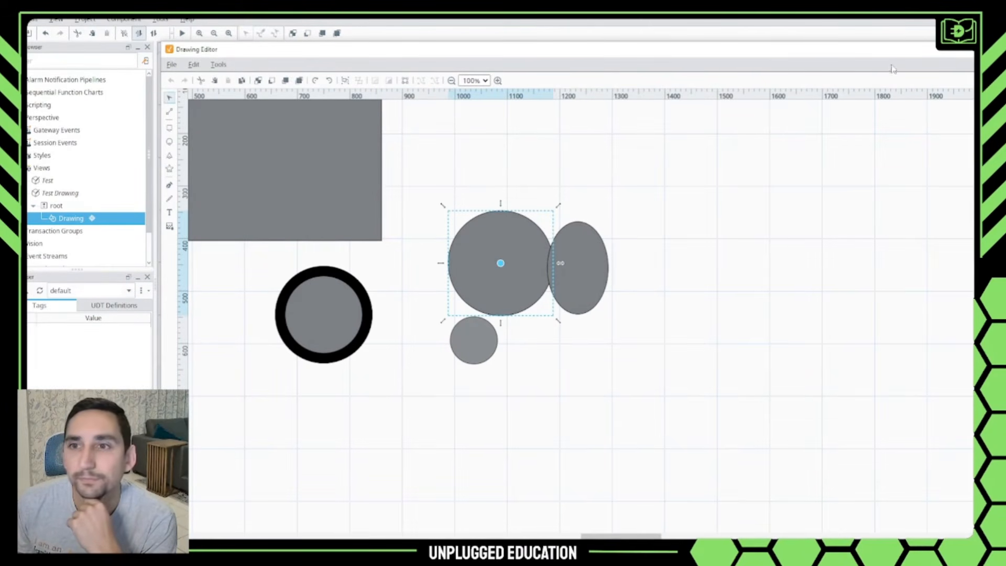
mouse_move(897, 53)
left_mouse_down()
mouse_move(737, 56)
mouse_move(708, 46)
left_mouse_up()
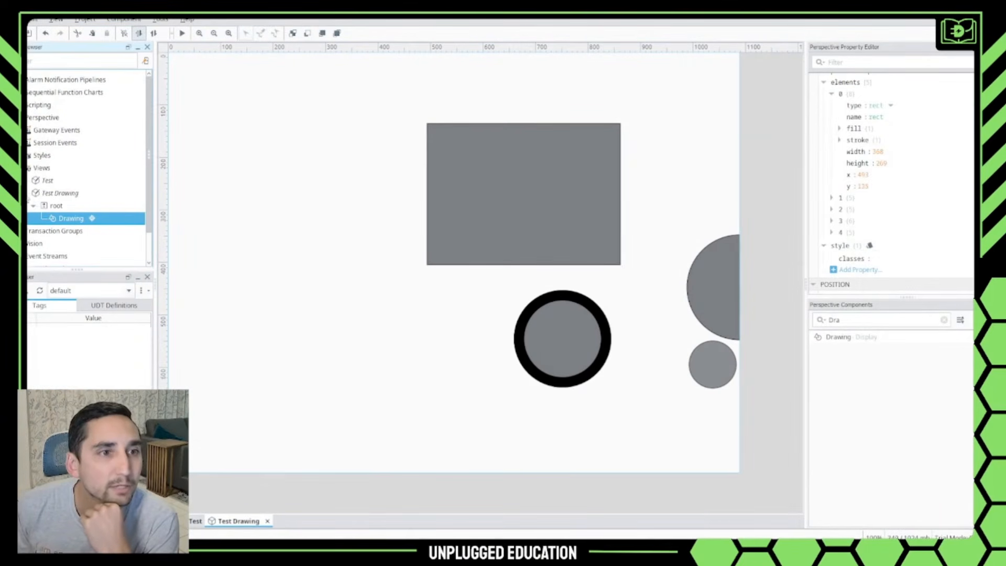
- Check the Test Drawing view's own properties, then go to Event Streams
left_click(28, 194)
scroll(30, 198, "down", 1)
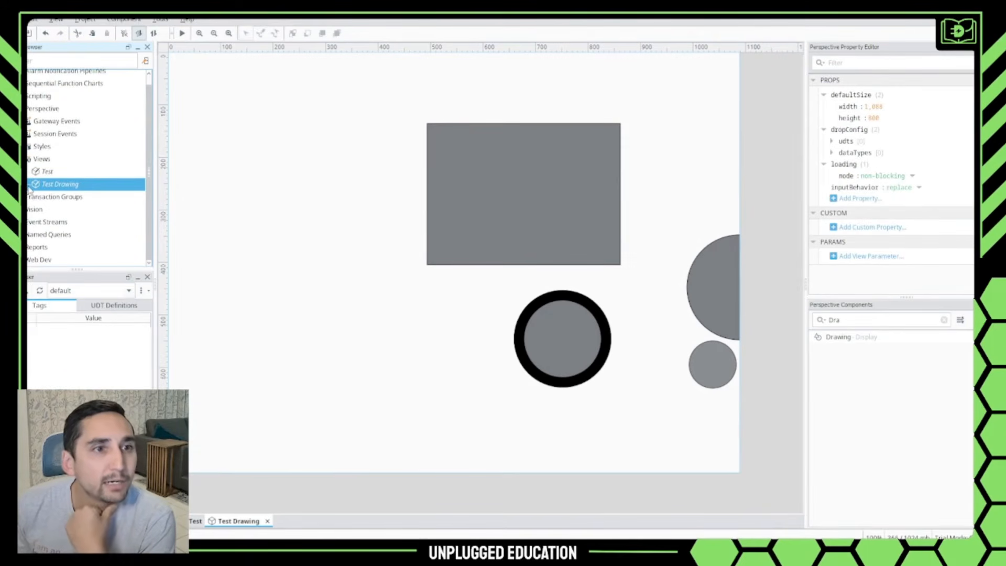
left_click(52, 222)
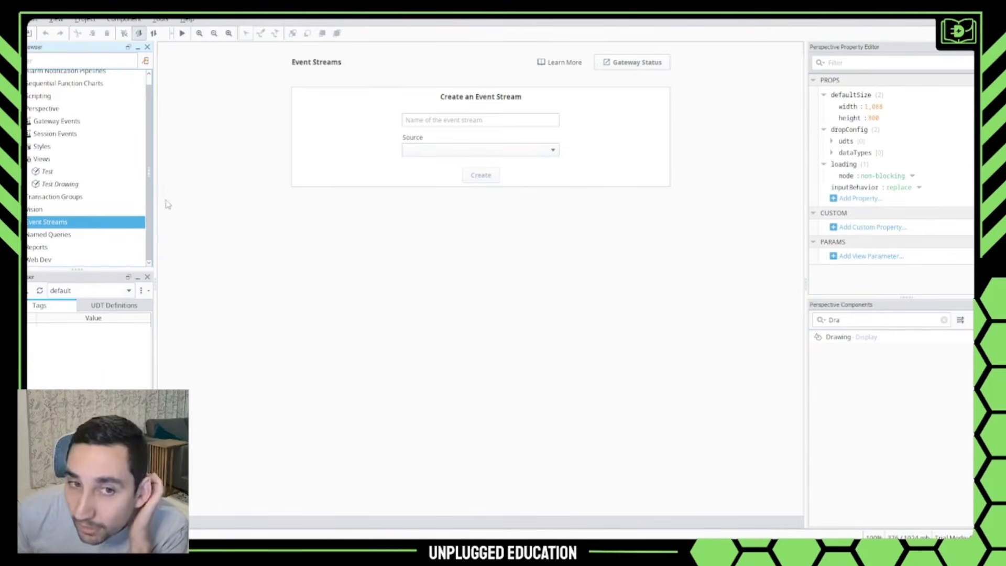
- Name the new event stream 'Event Triggers' and pick Tag Event as its source
left_click(455, 118)
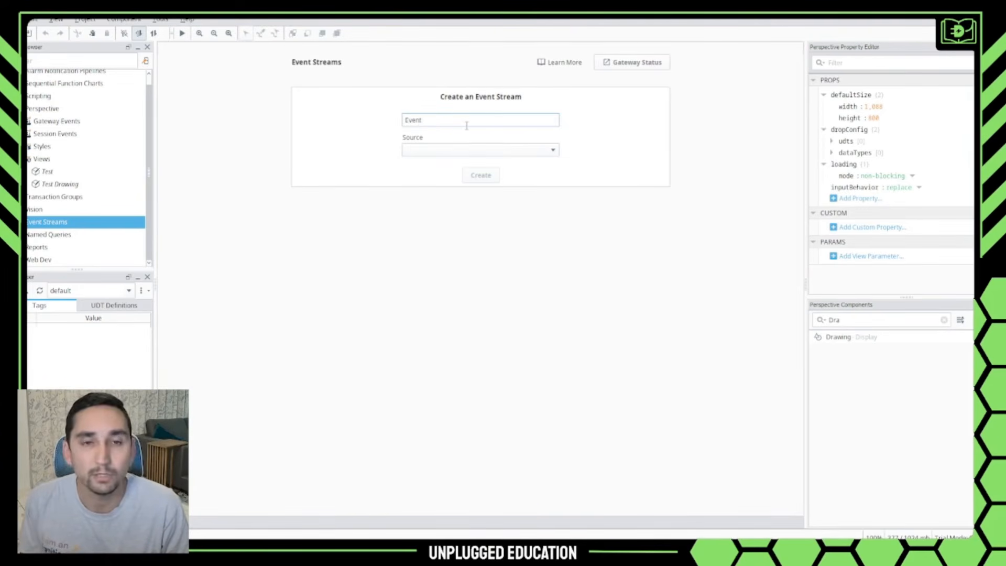
type("Event Tri")
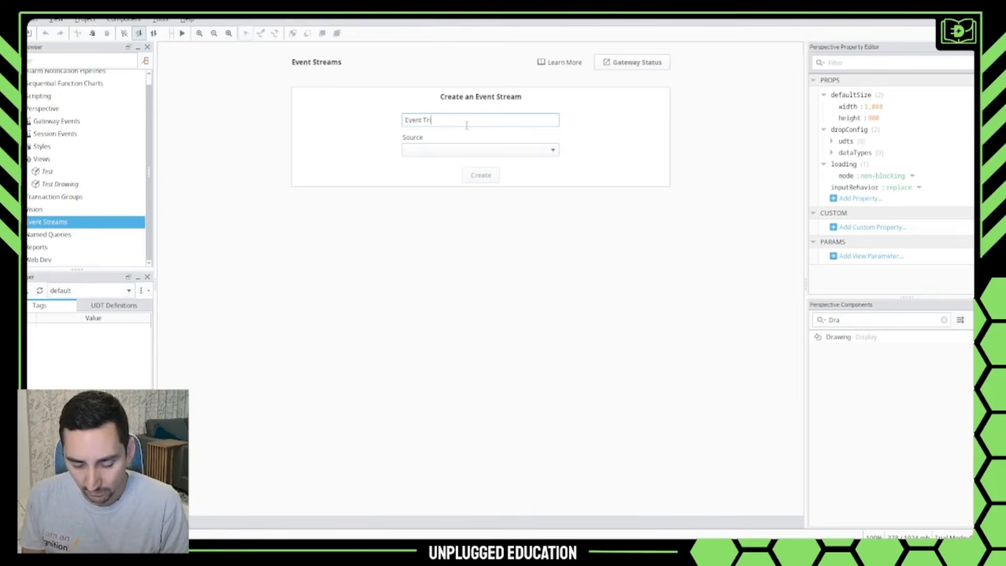
type("ggers")
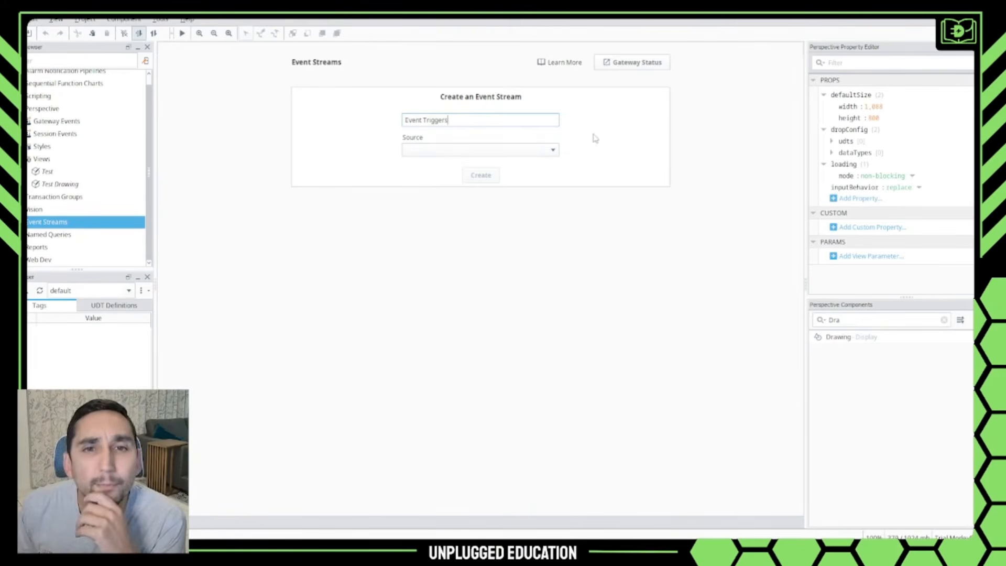
left_click(553, 151)
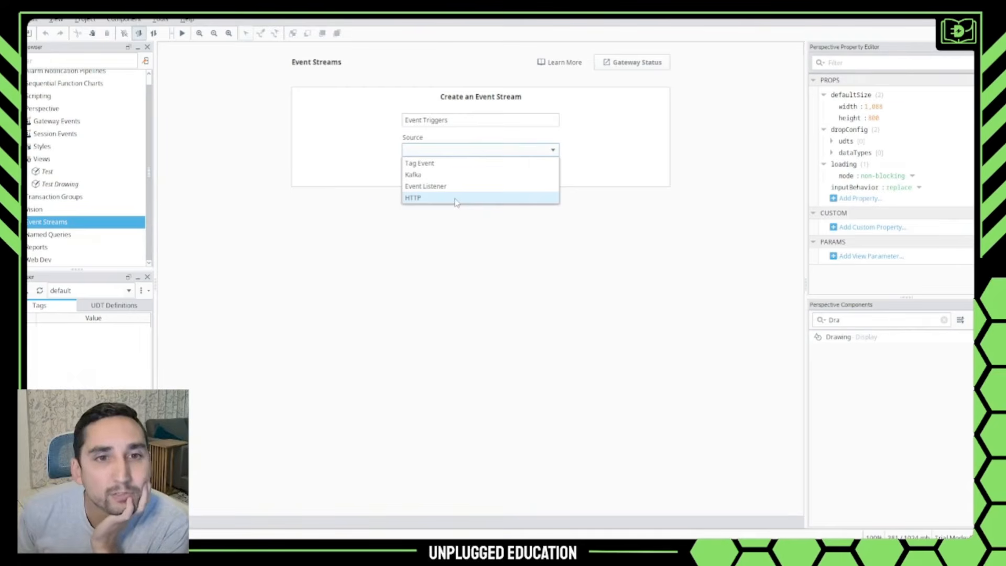
left_click(458, 164)
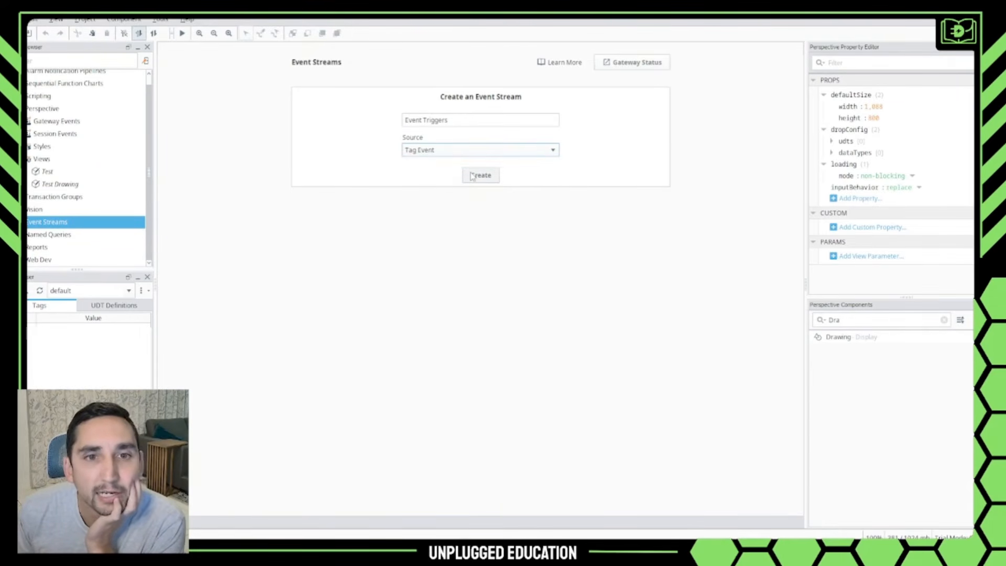
- Create the Event Triggers stream, set it to Disabled, and toggle the test panels off and on
left_click(472, 176)
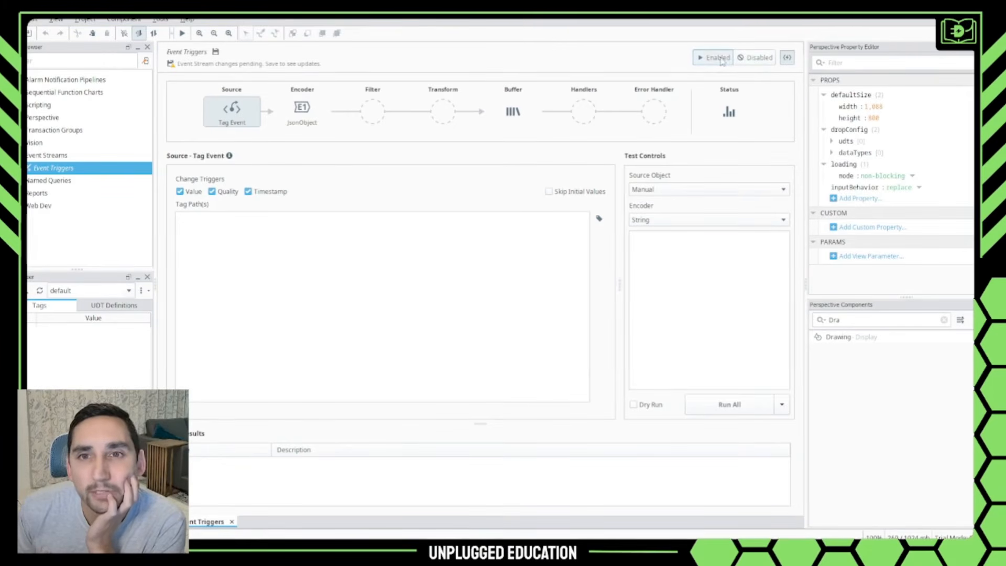
left_click(754, 60)
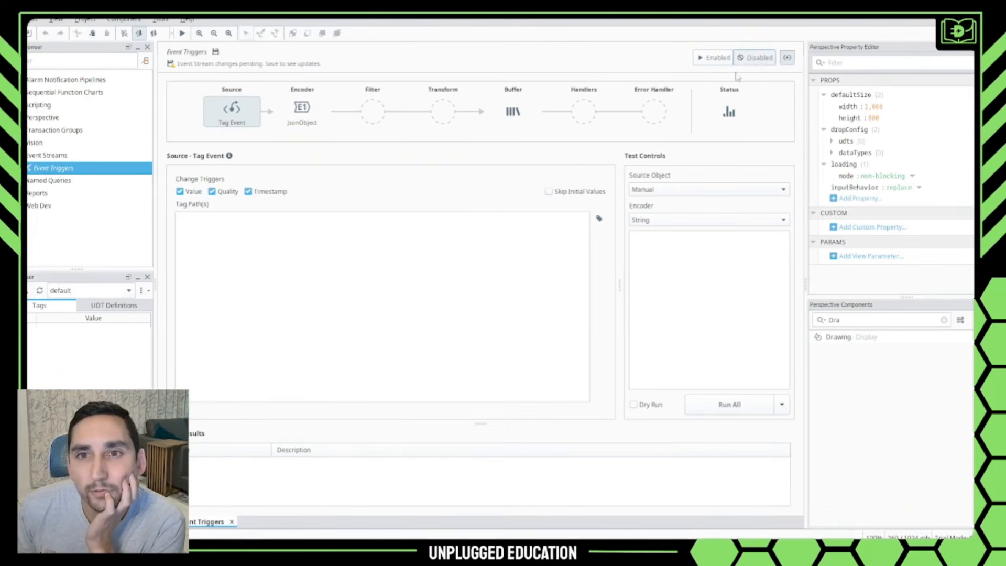
left_click(789, 58)
left_click(789, 58)
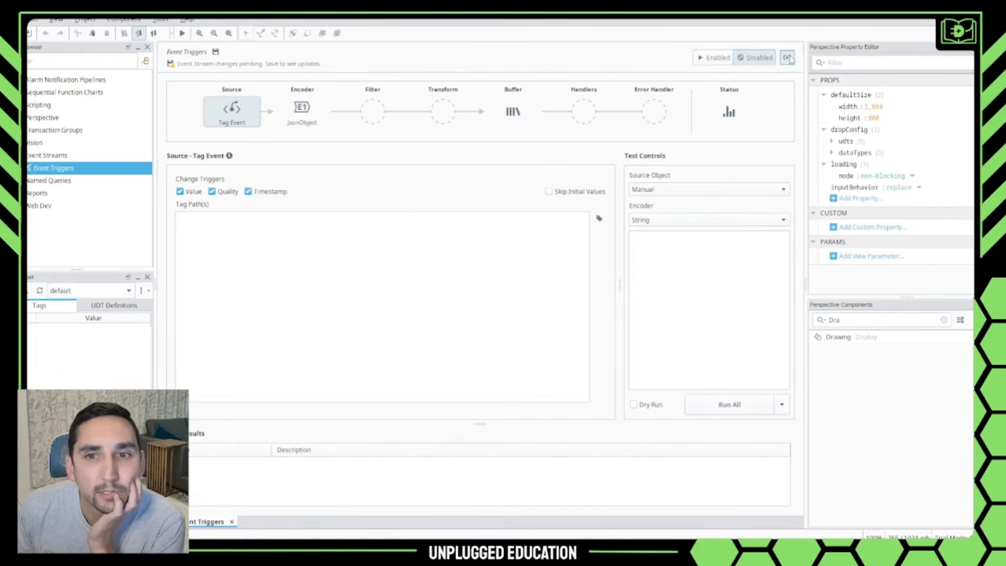
left_click(789, 58)
left_click(789, 58)
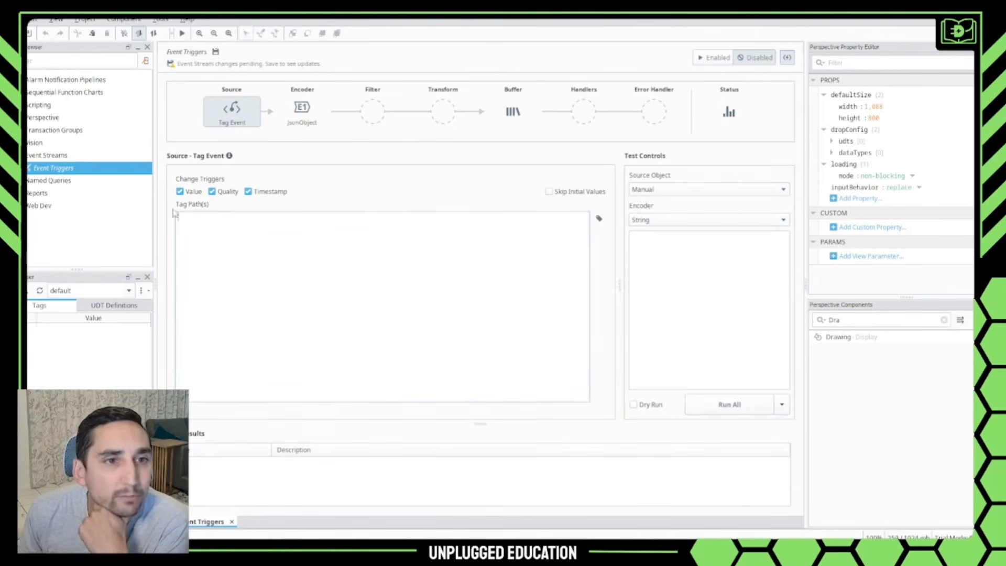
- Browse the default tag provider in the tag path picker, then close it
left_click(599, 218)
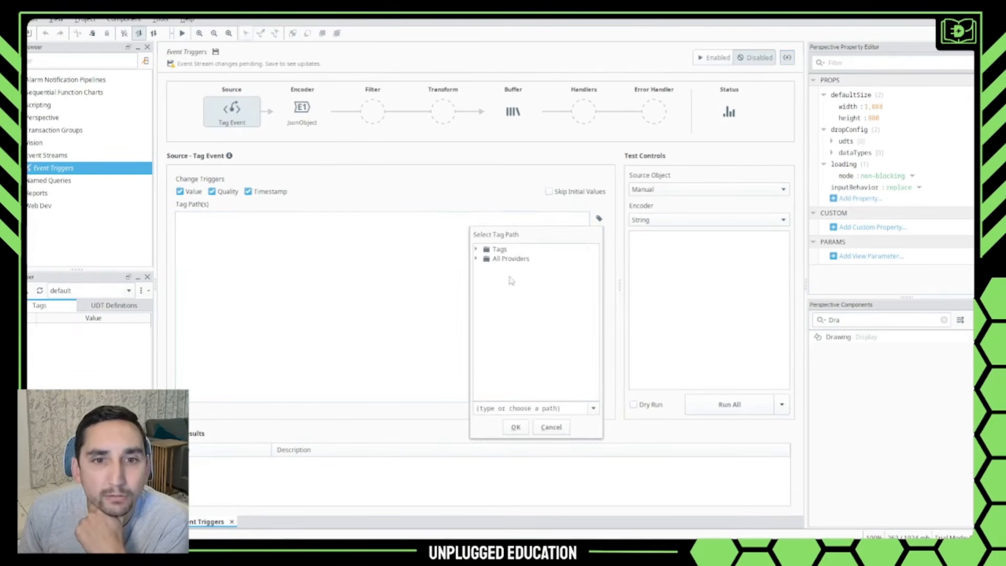
left_click(476, 250)
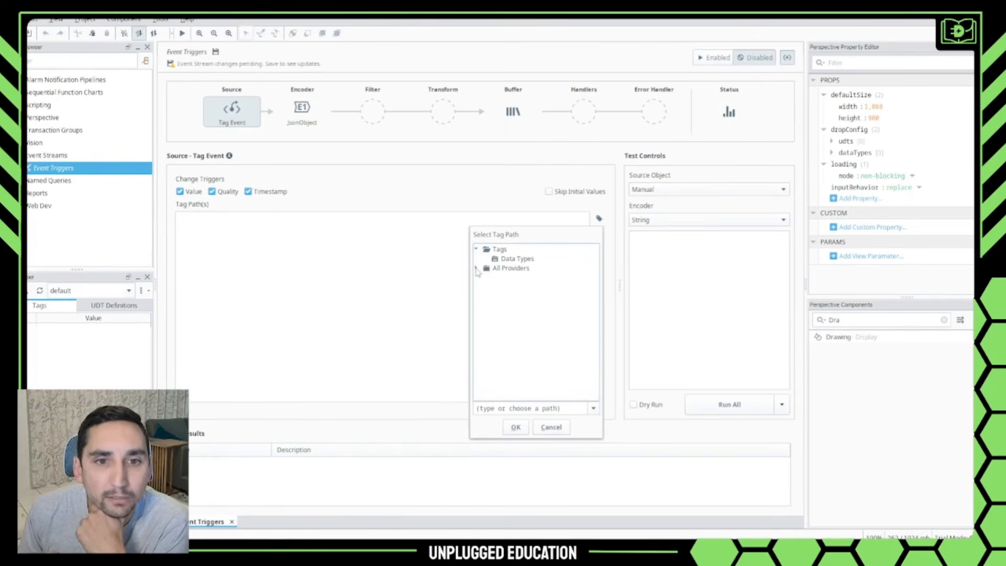
left_click(476, 269)
left_click(484, 278)
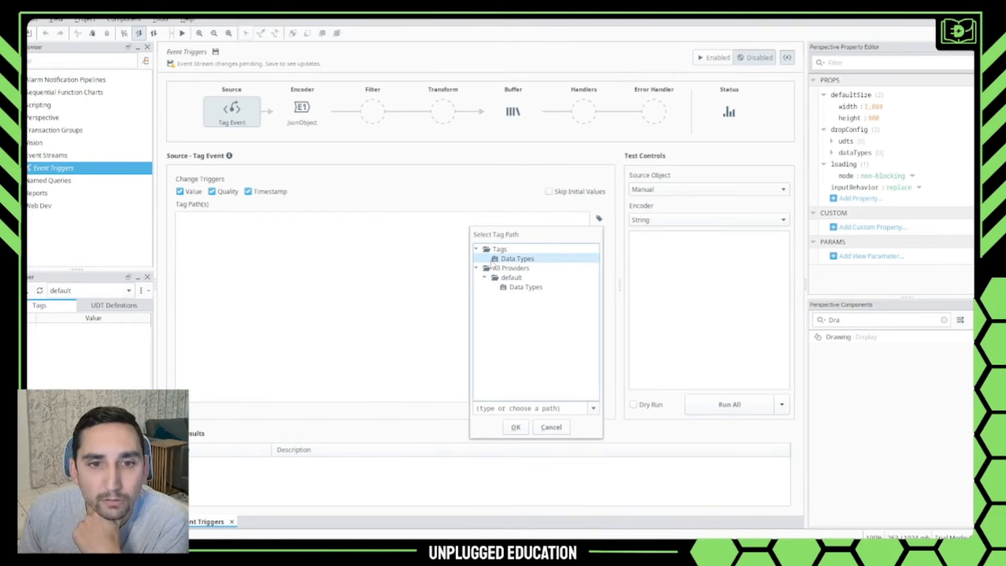
left_click(353, 295)
- Add [System]Gateway/OPC/Connections/Ignition OPC UA Server/Connected from the System provider to Tag Path(s)
left_click(128, 290)
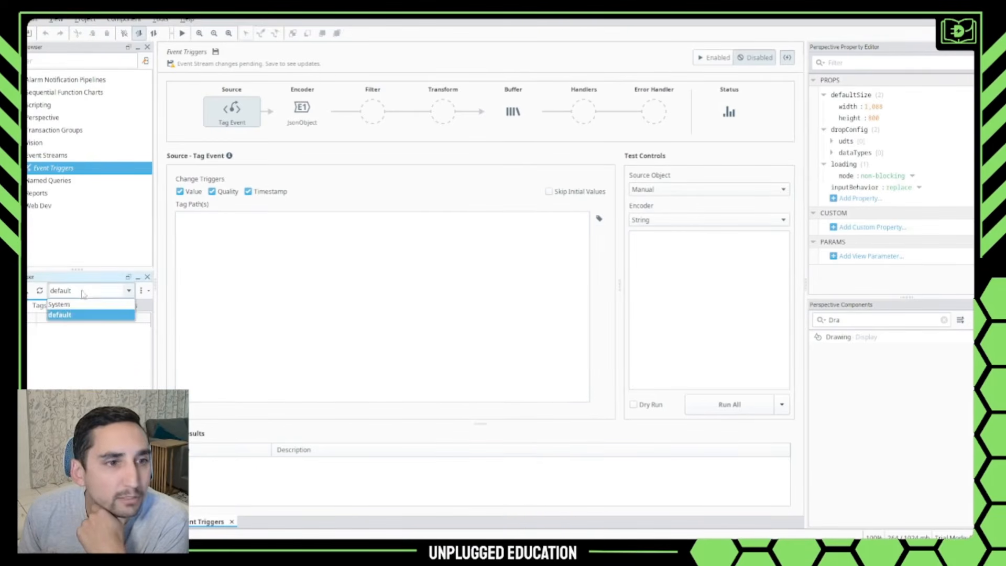
left_click(58, 301)
left_click(14, 320)
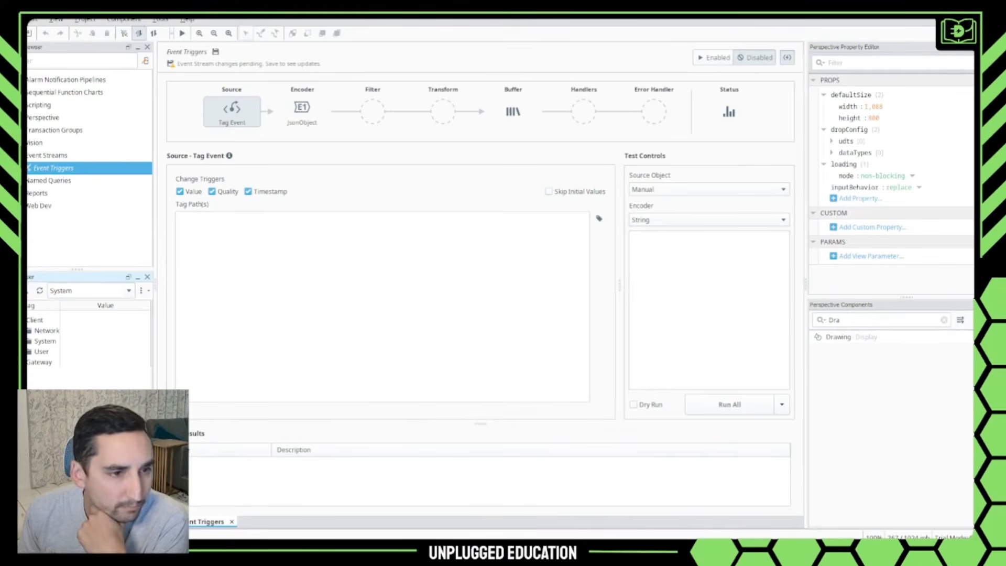
left_click(21, 331)
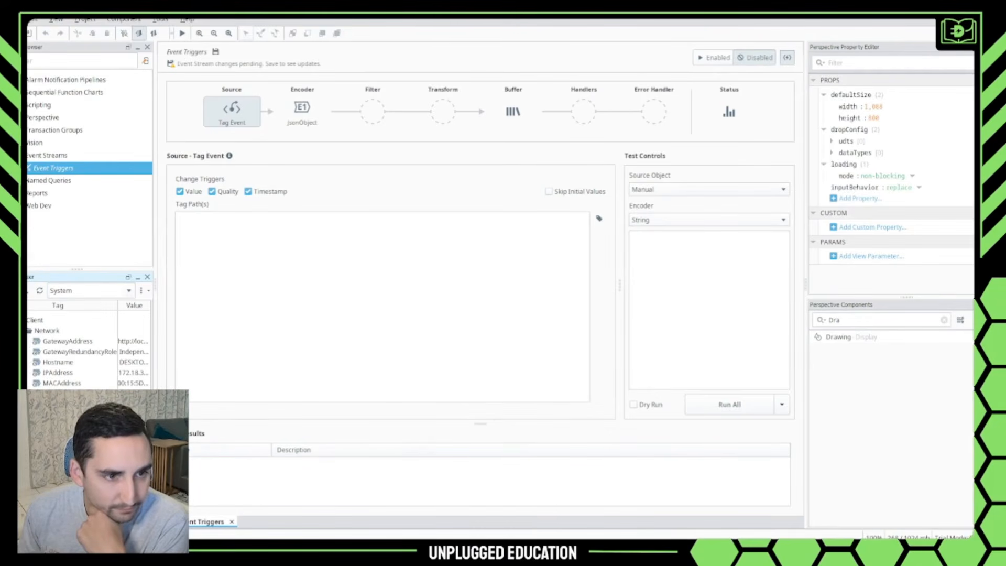
left_click(20, 331)
left_click(20, 341)
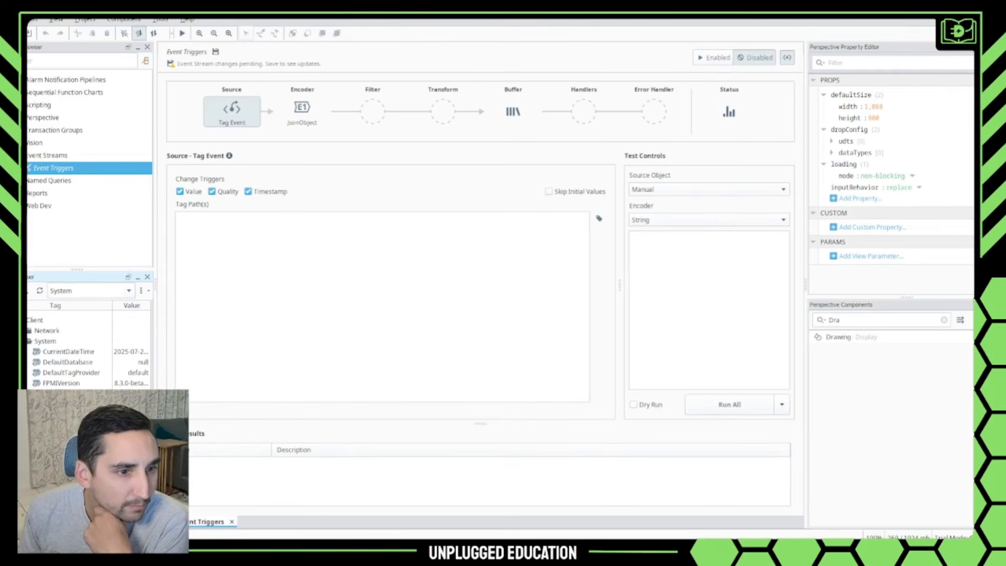
left_click(21, 341)
left_click(21, 351)
left_click(21, 352)
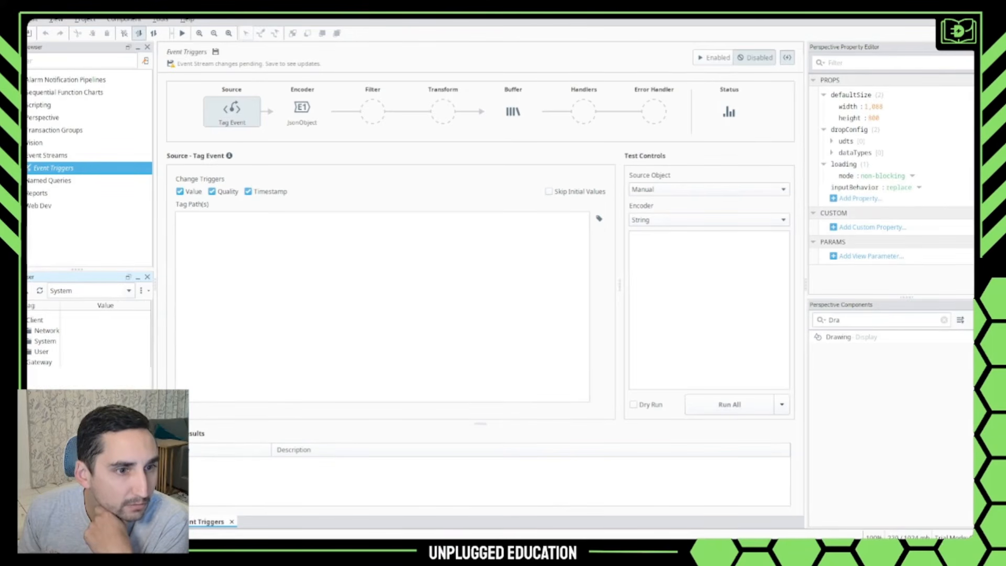
left_click(21, 362)
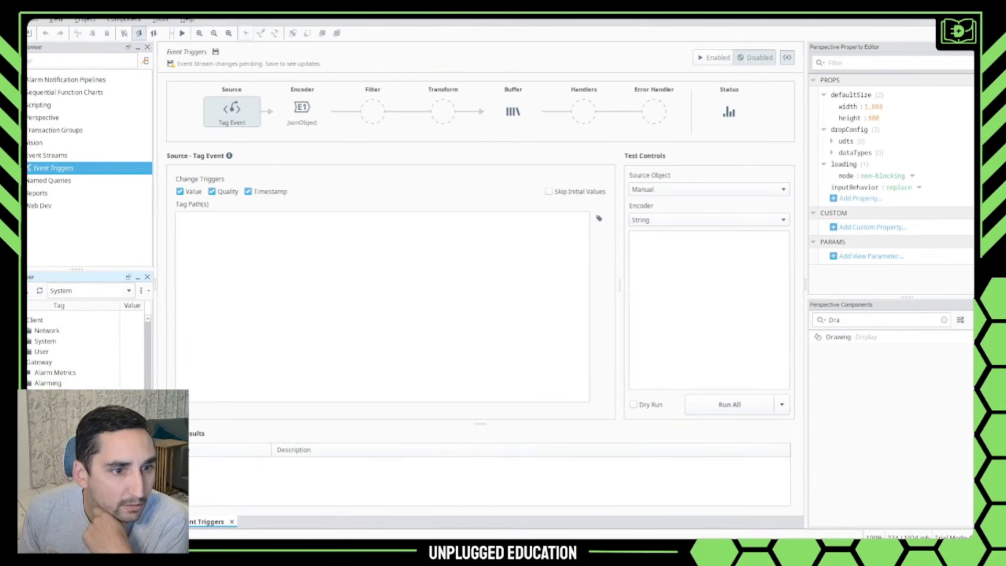
scroll(78, 346, "down", 1)
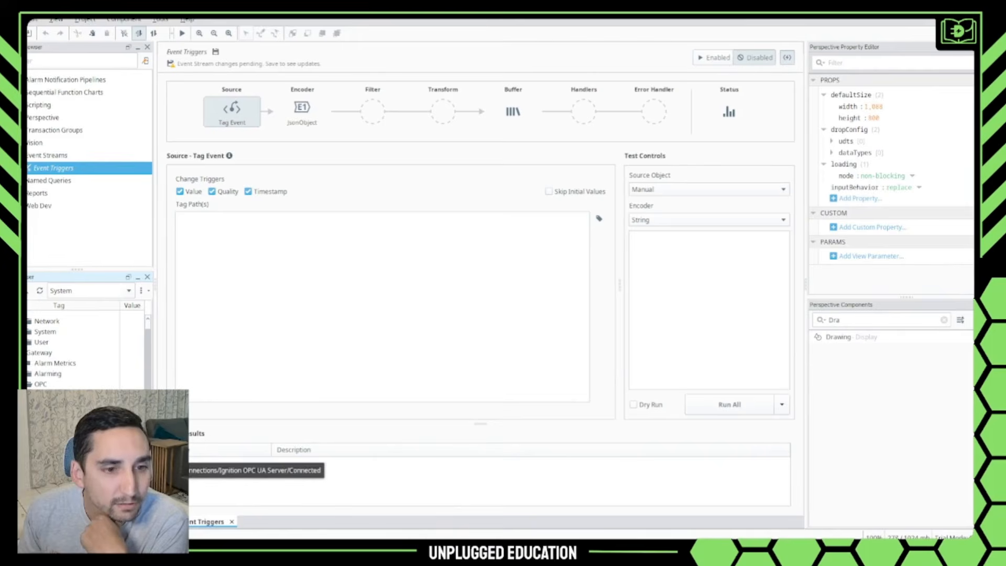
left_click_drag(65, 416, 337, 256)
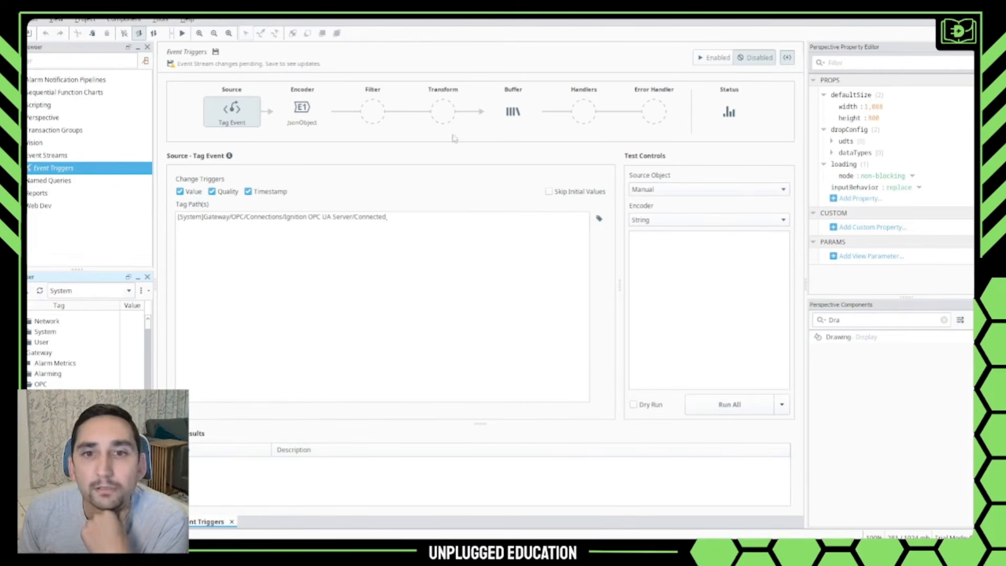
- Review Filter and Transform, switching Enable Transform on and back off, then view Buffer settings
left_click(384, 115)
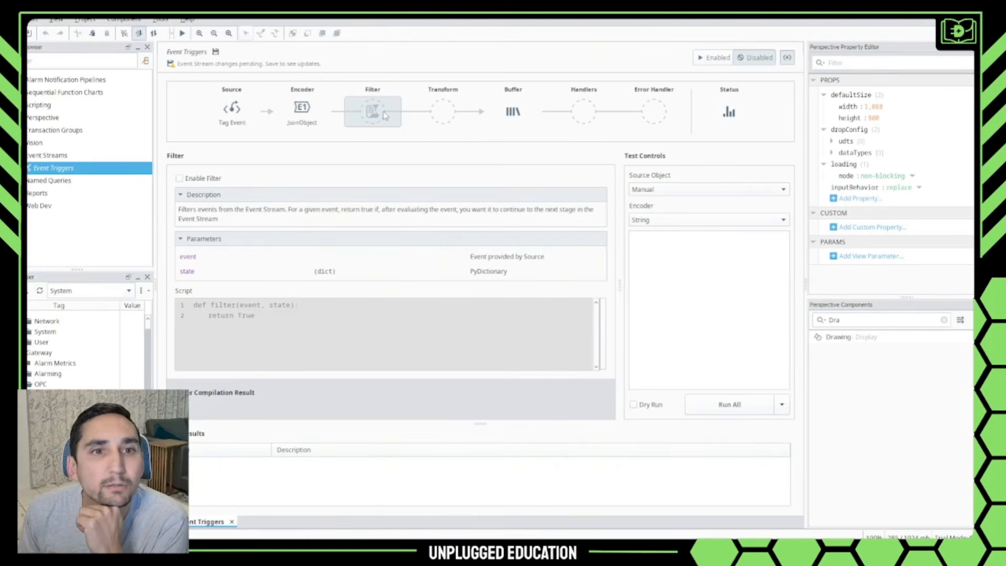
left_click(440, 117)
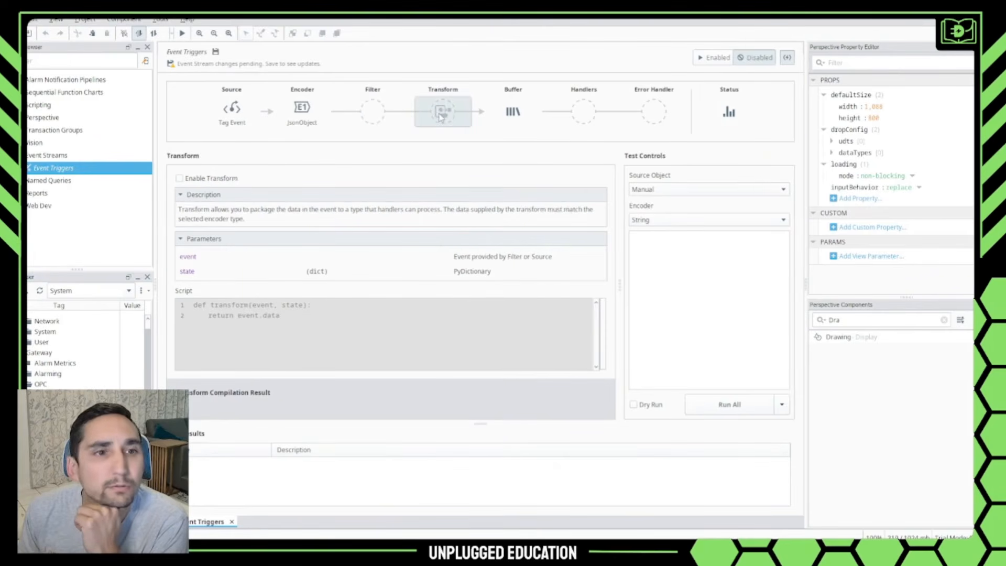
left_click(385, 113)
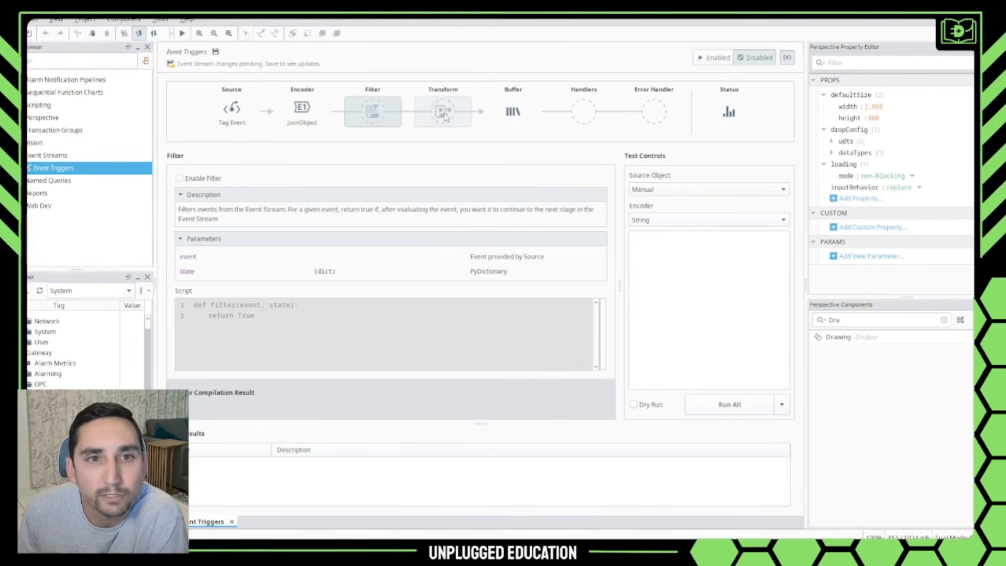
left_click(445, 116)
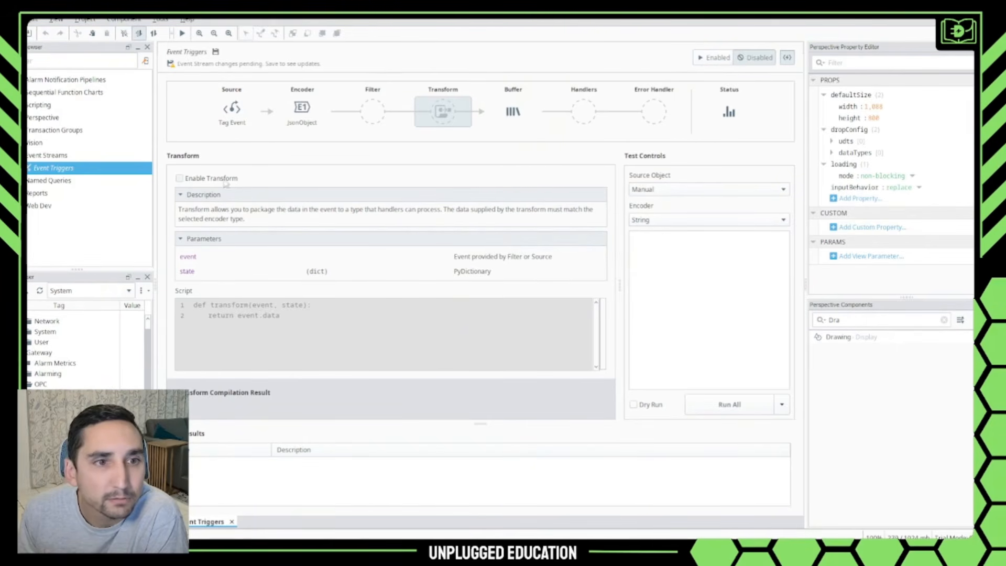
left_click(208, 178)
left_click(208, 179)
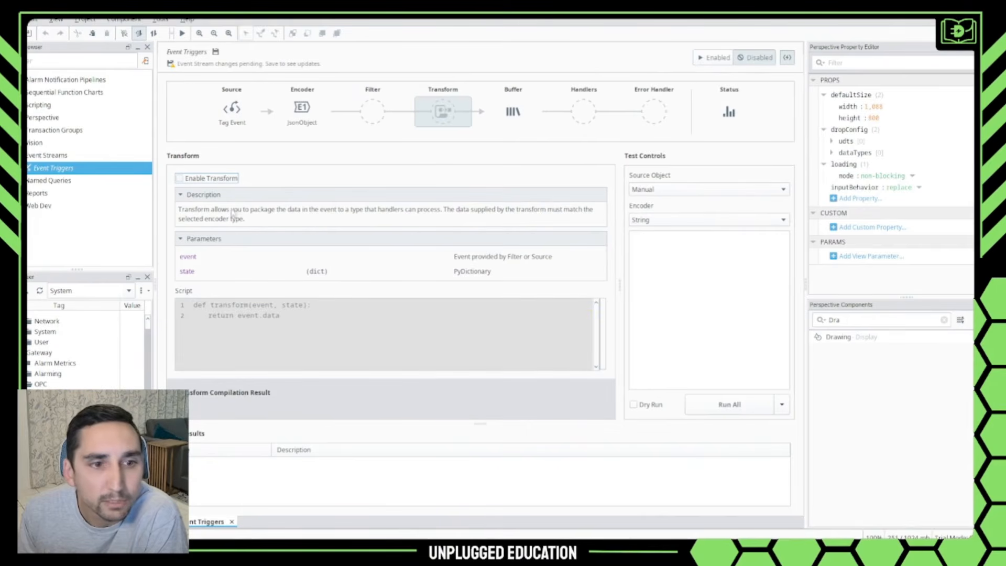
left_click(528, 120)
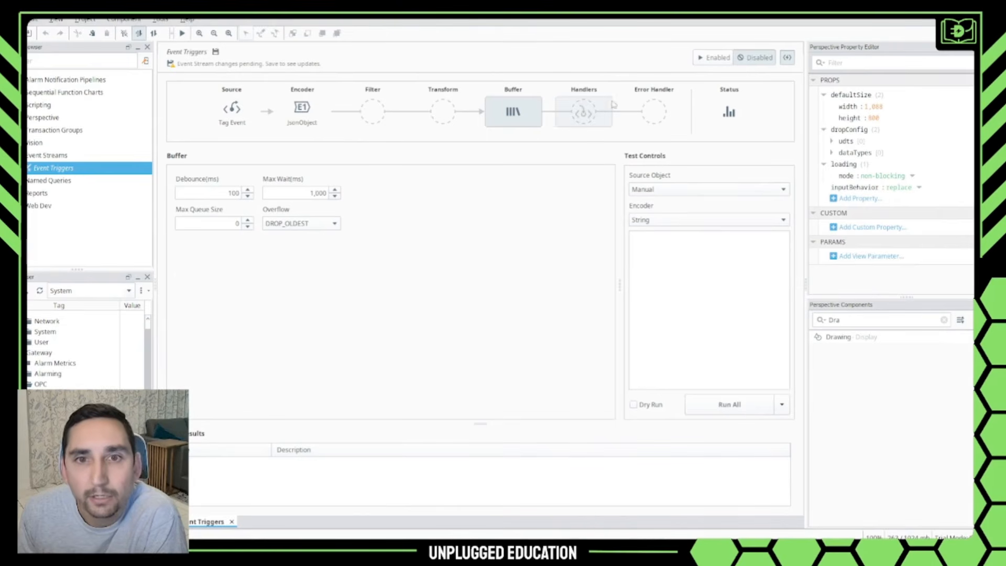
- Open the Handlers stage and add a Database handler from the handler type list
left_click(585, 115)
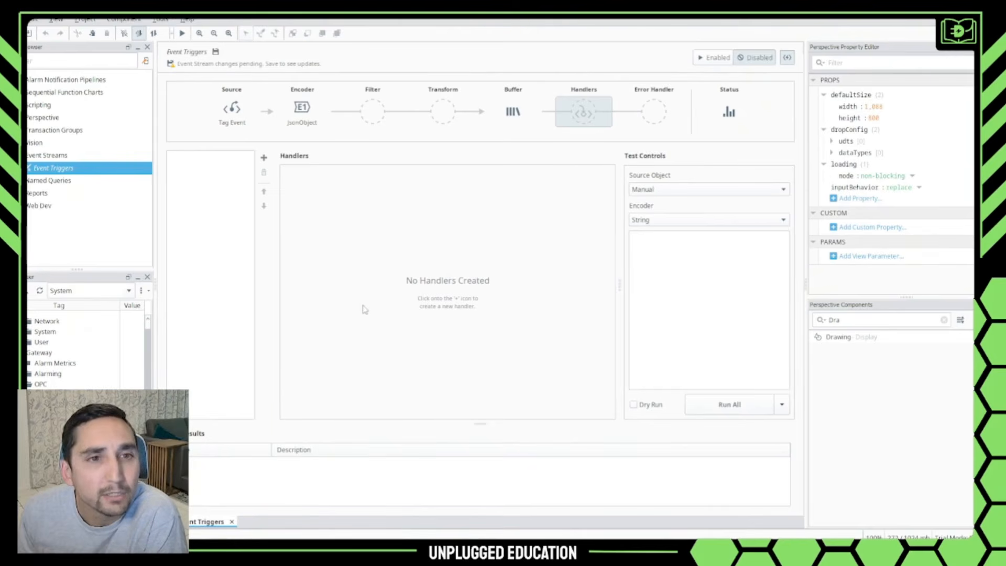
left_click(263, 159)
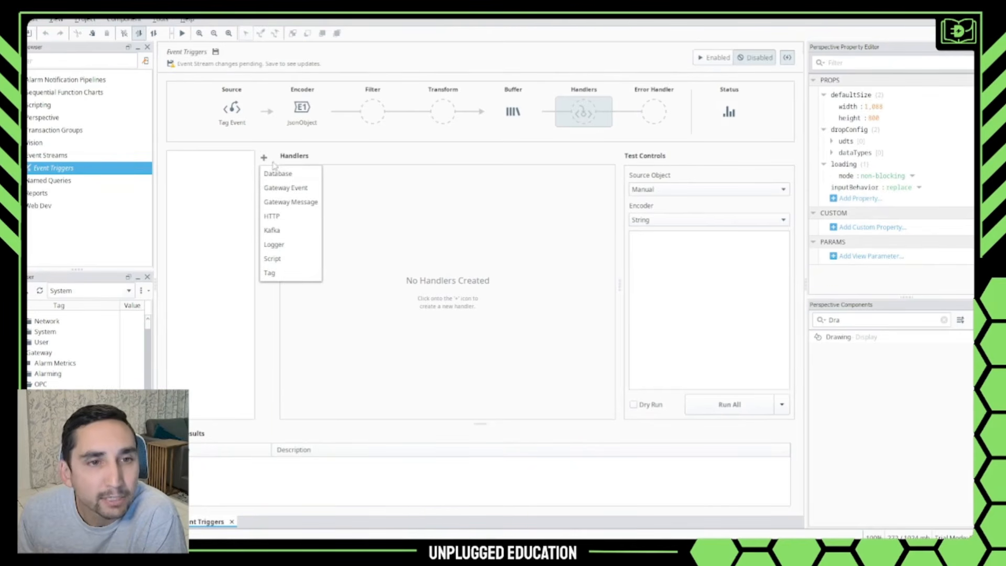
left_click(308, 180)
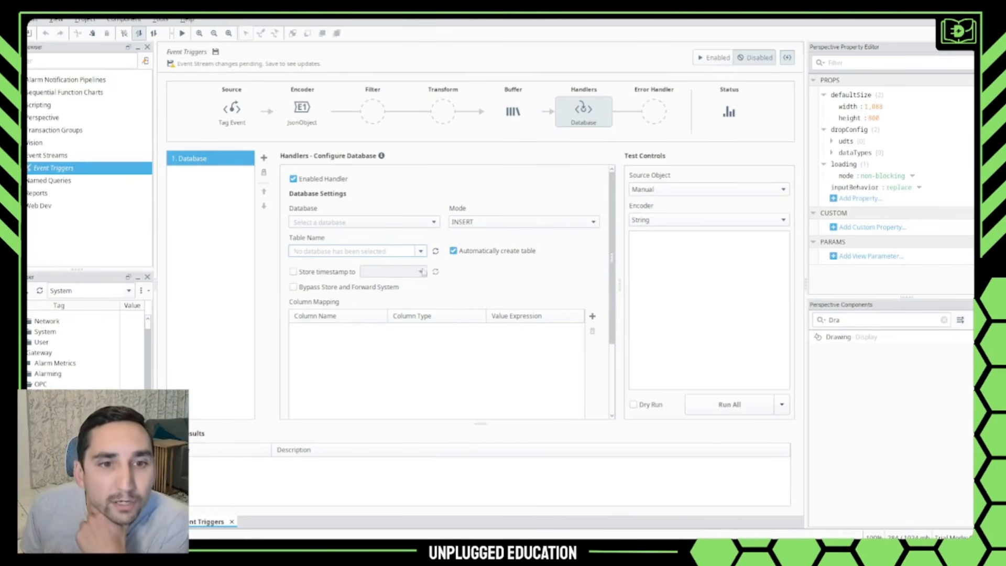
- Turn on Store timestamp for the Database handler
left_click(348, 274)
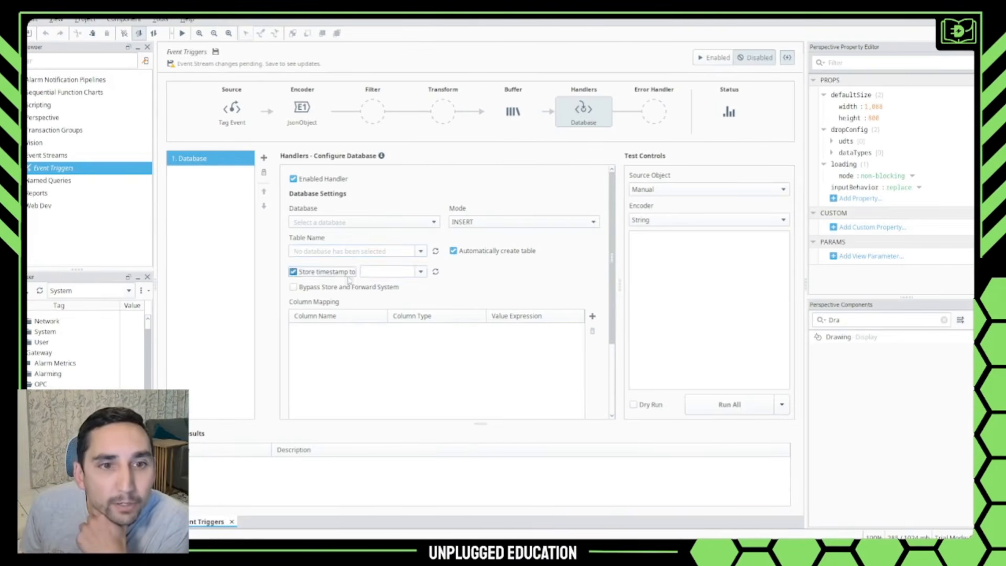
left_click(421, 272)
left_click(419, 271)
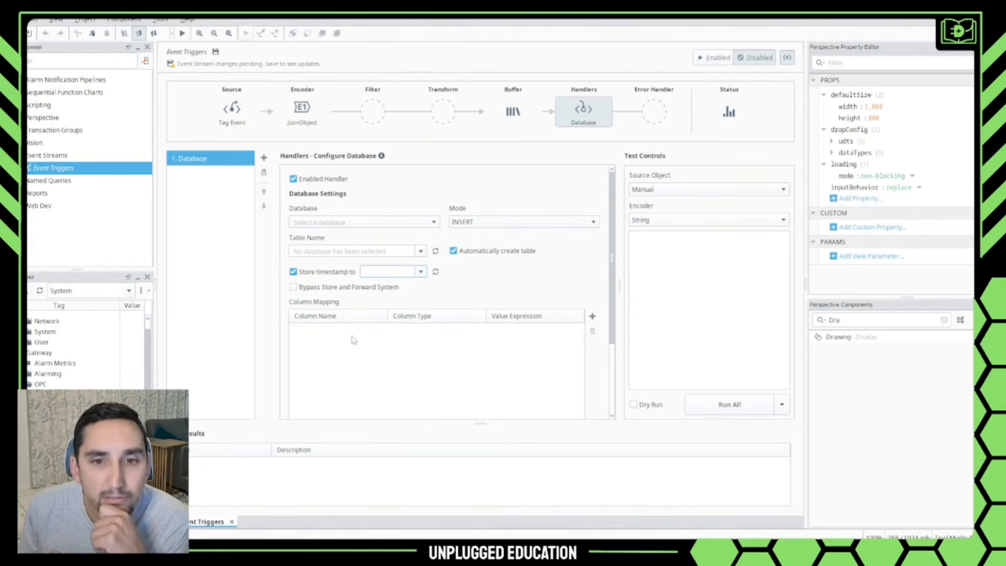
- Add a column mapping row of type Int1 and open its value expression editor
left_click(593, 316)
left_click(462, 333)
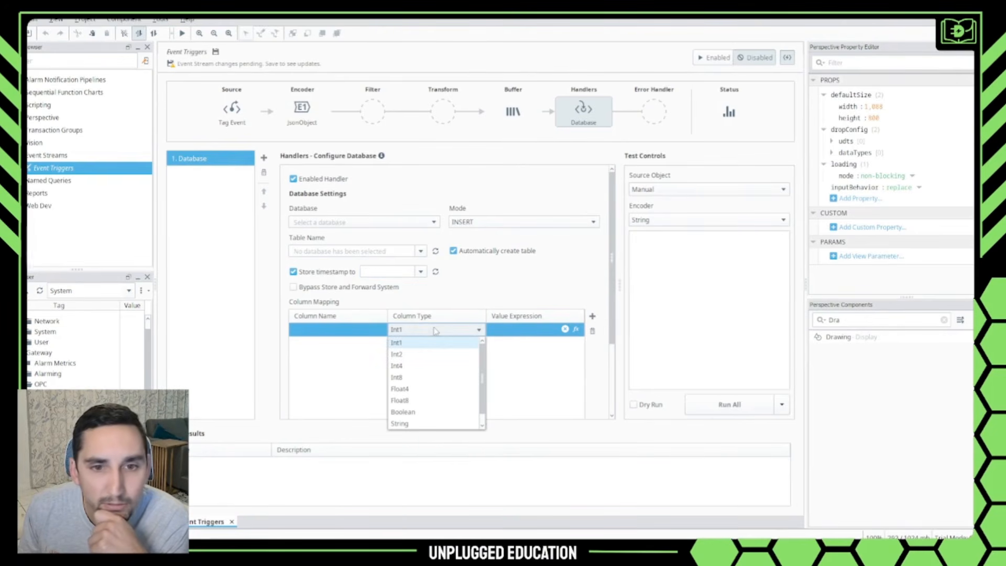
left_click(439, 332)
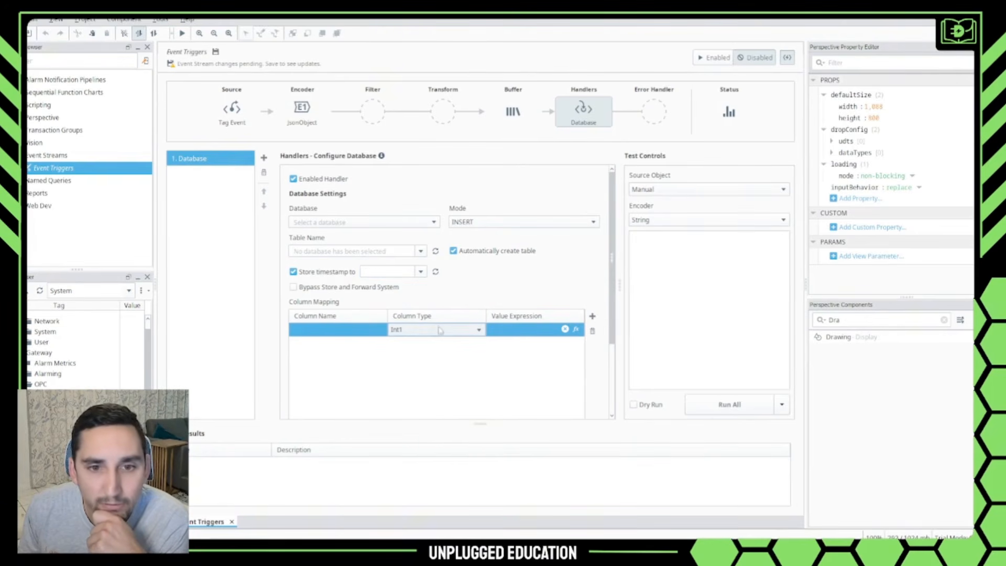
left_click(583, 334)
left_click(578, 330)
left_click(569, 270)
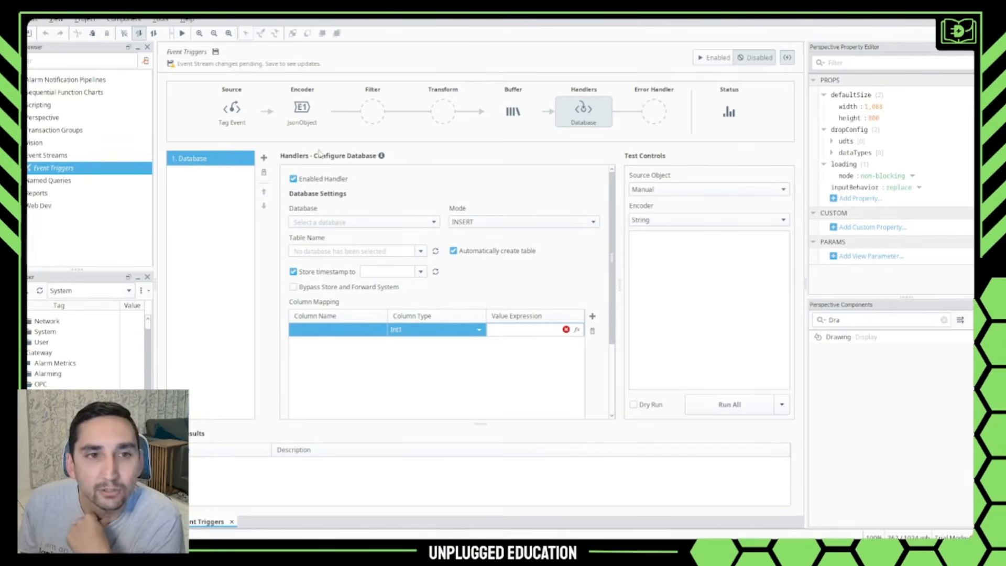
left_click(263, 158)
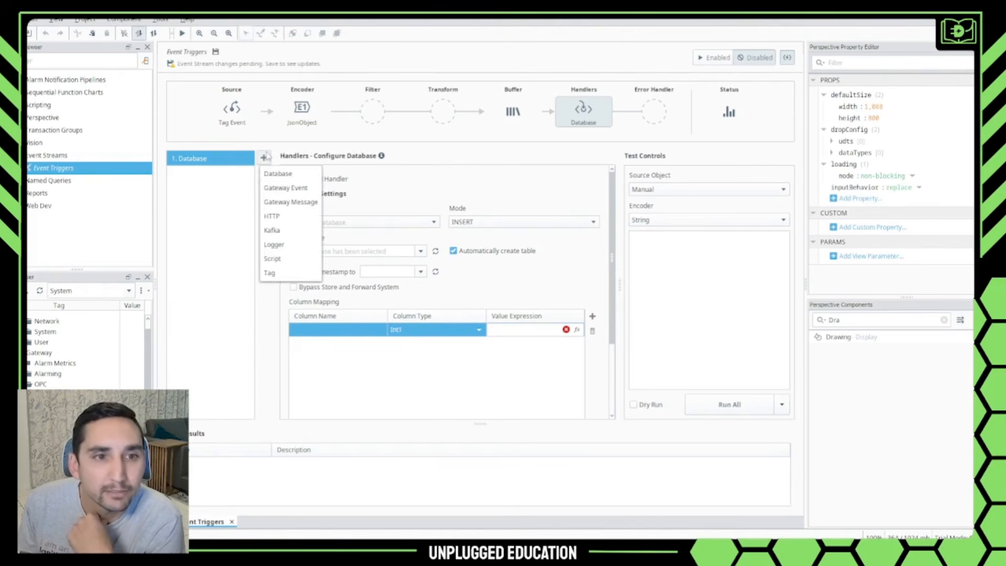
- Add an HTTP handler, keeping POST as its request method
left_click(297, 219)
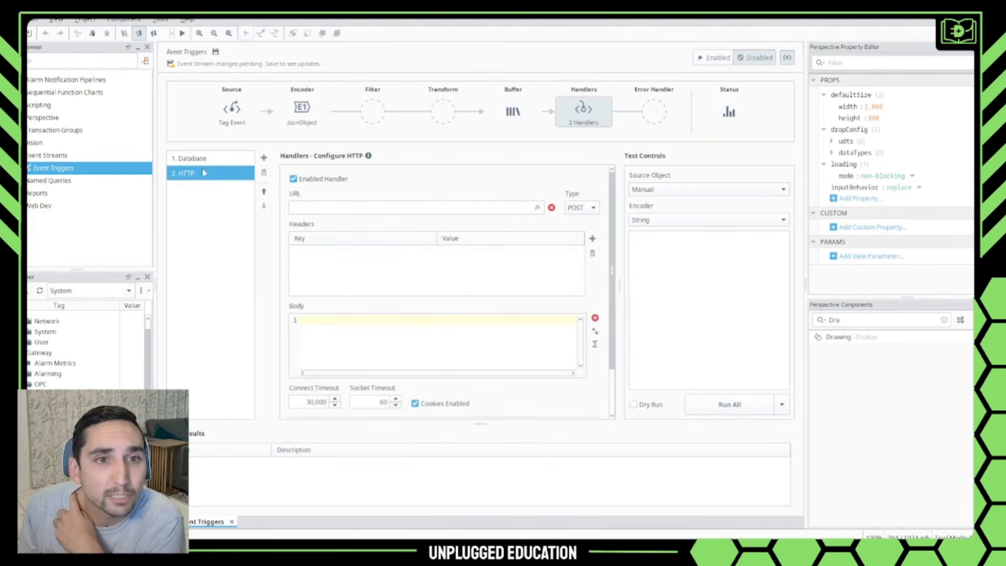
left_click(591, 209)
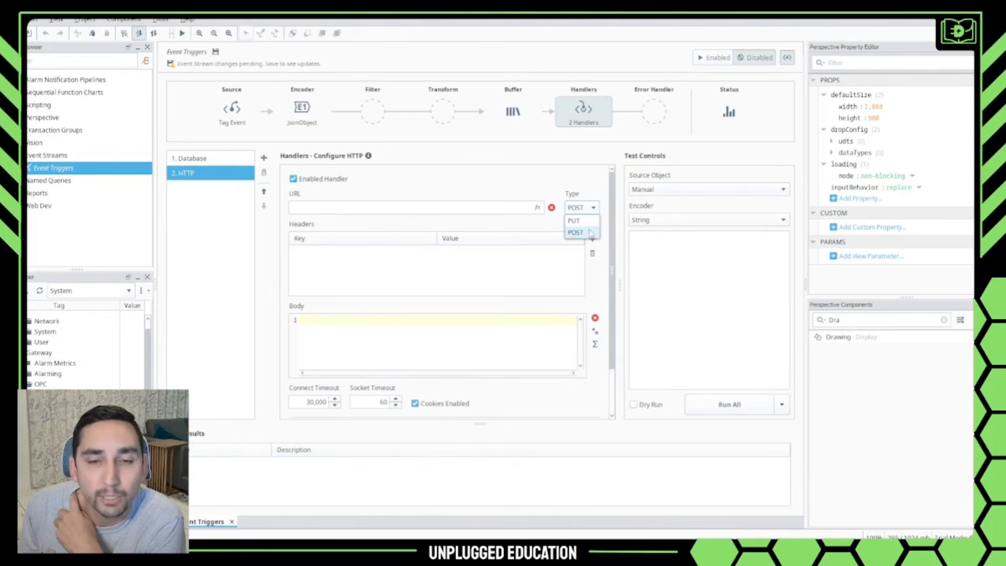
left_click(582, 233)
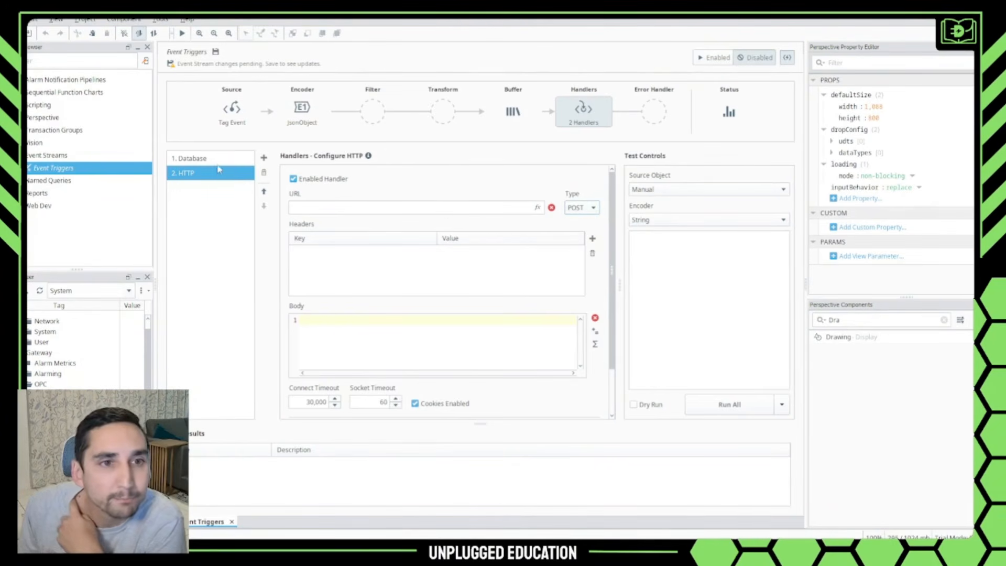
- Add a Tag handler as the third handler and show the Error Handler settings
left_click(265, 158)
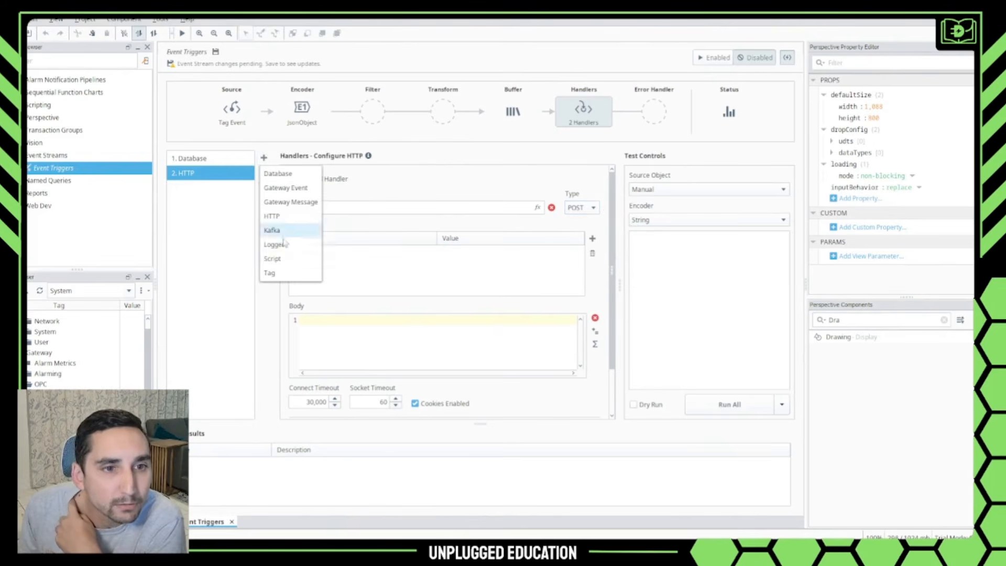
left_click(270, 273)
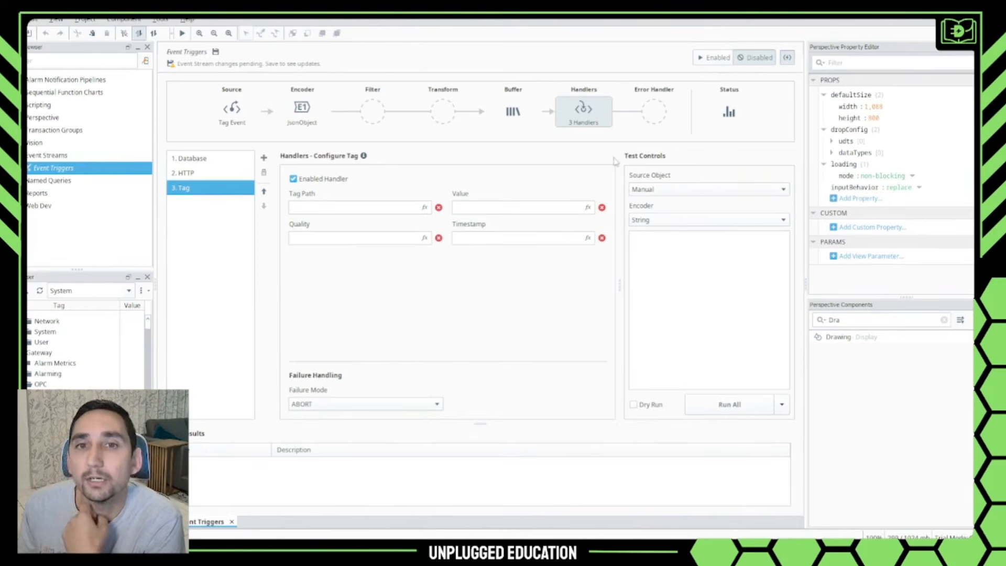
left_click(645, 115)
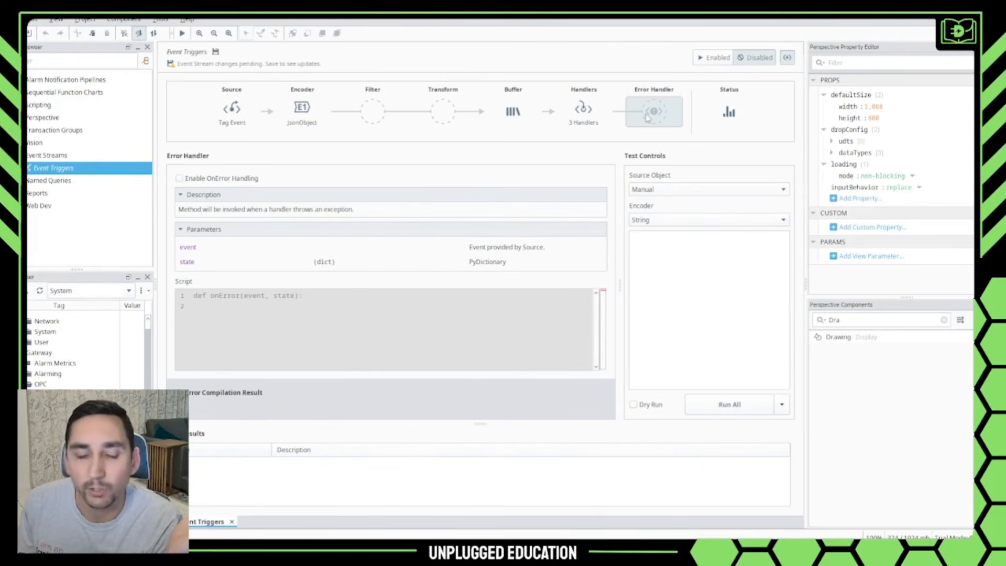
- Enable Dry Run under Test Controls and check the Run All options without choosing one
left_click(649, 405)
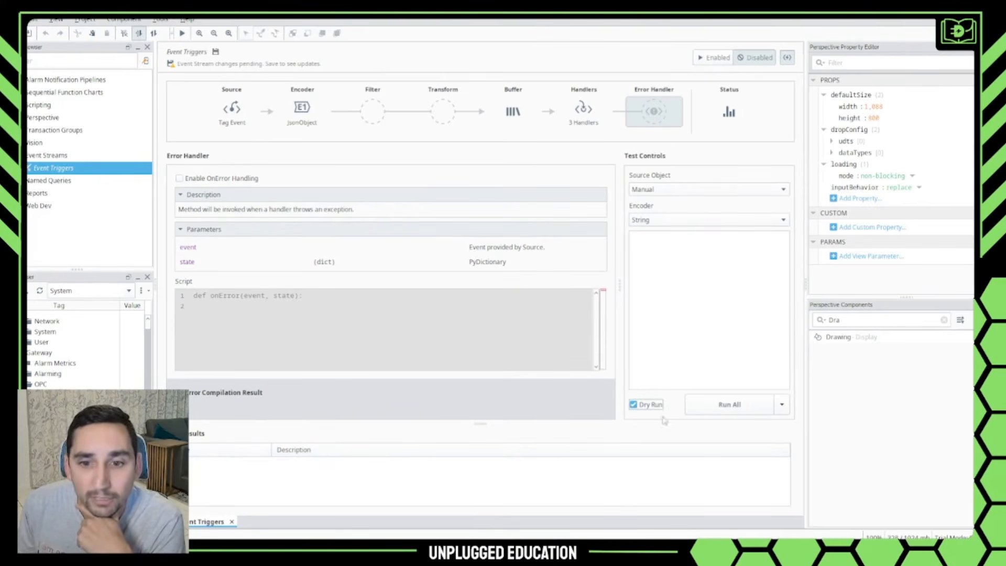
left_click(781, 405)
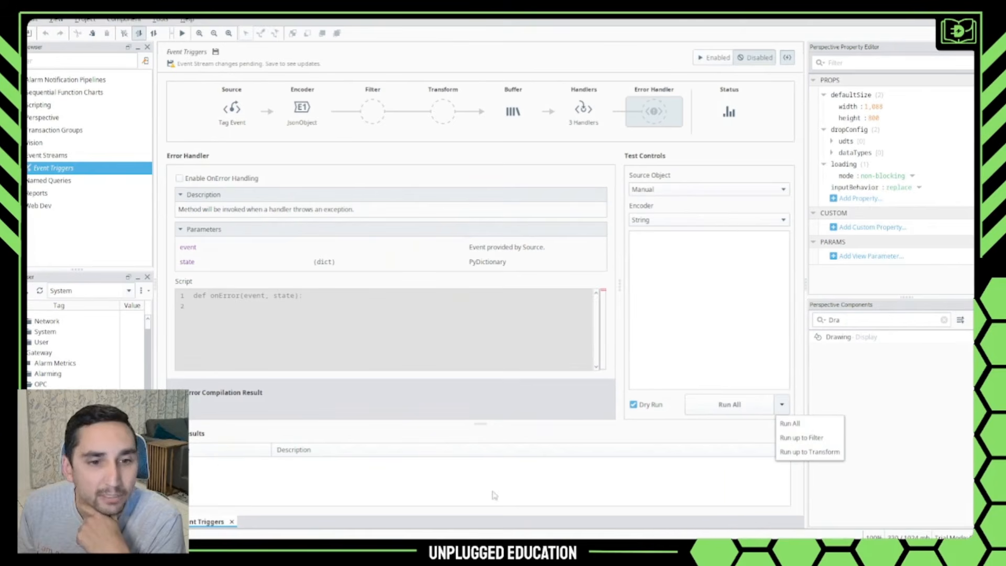
left_click(675, 440)
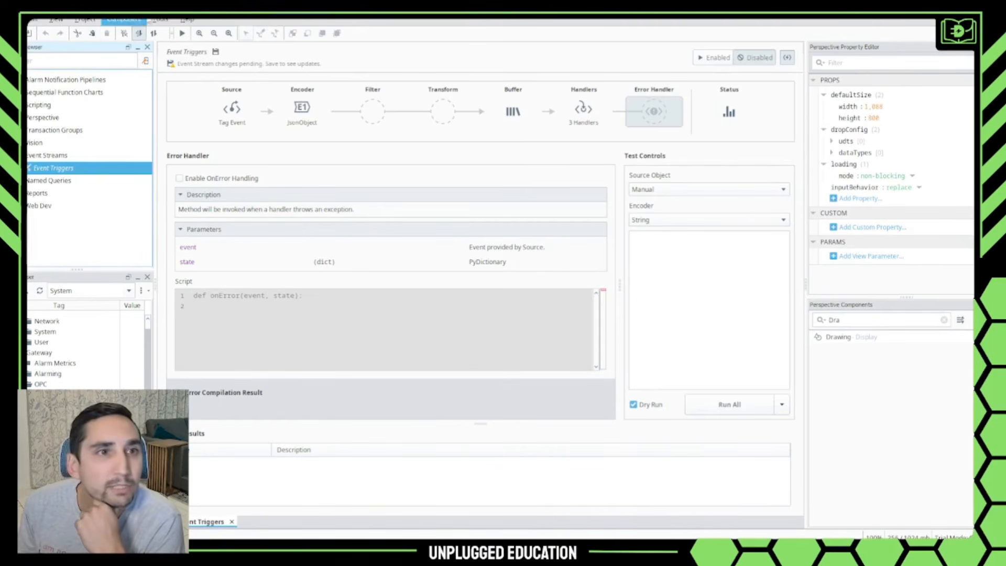
- Browse the Tools, Project, View and File menus without selecting anything
left_click(158, 21)
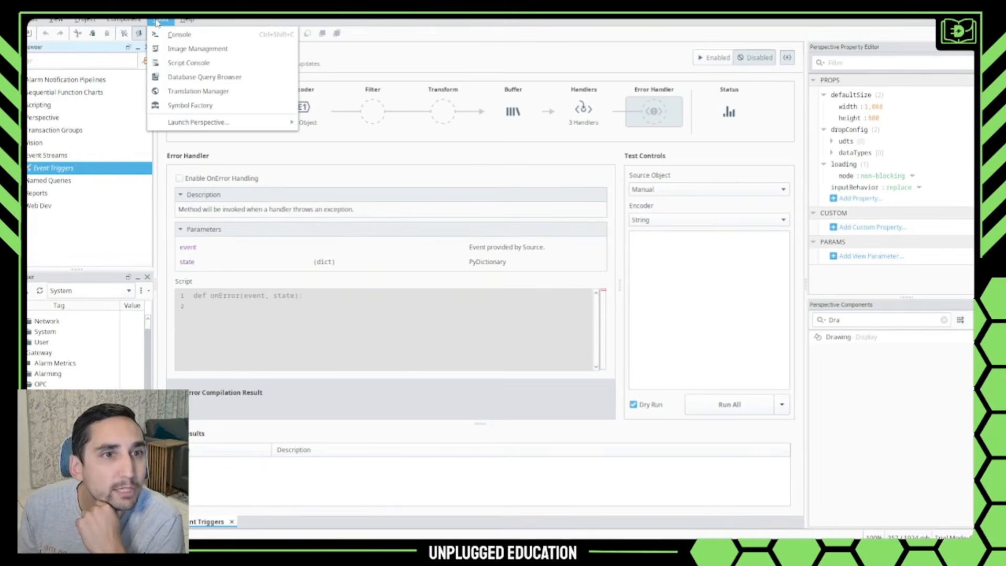
mouse_move(130, 23)
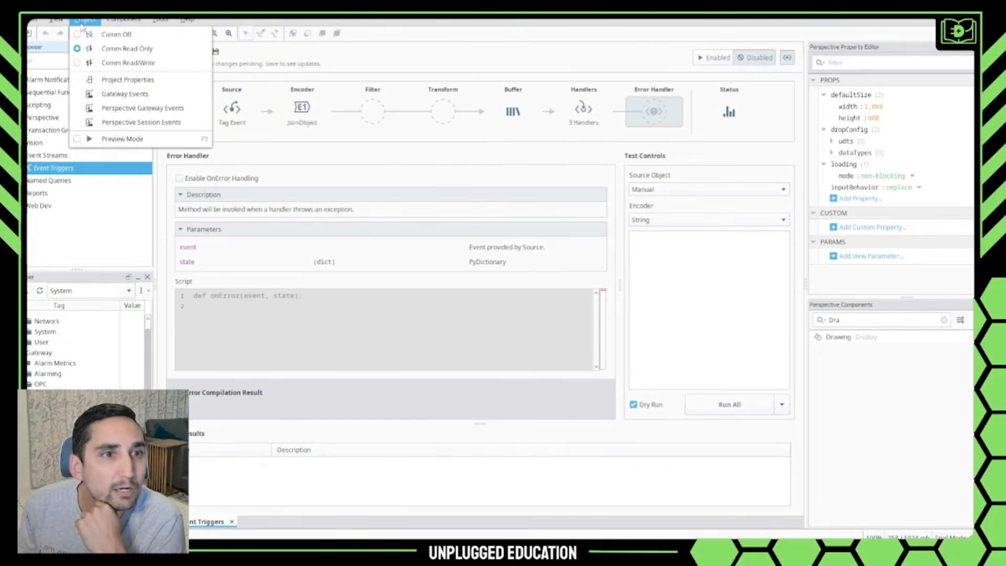
left_click(67, 25)
left_click(67, 25)
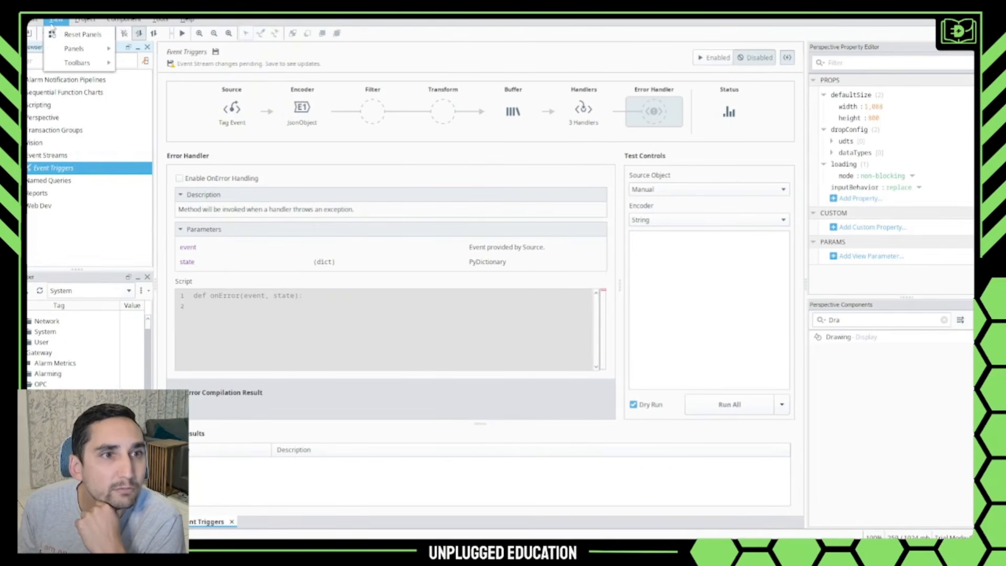
mouse_move(32, 22)
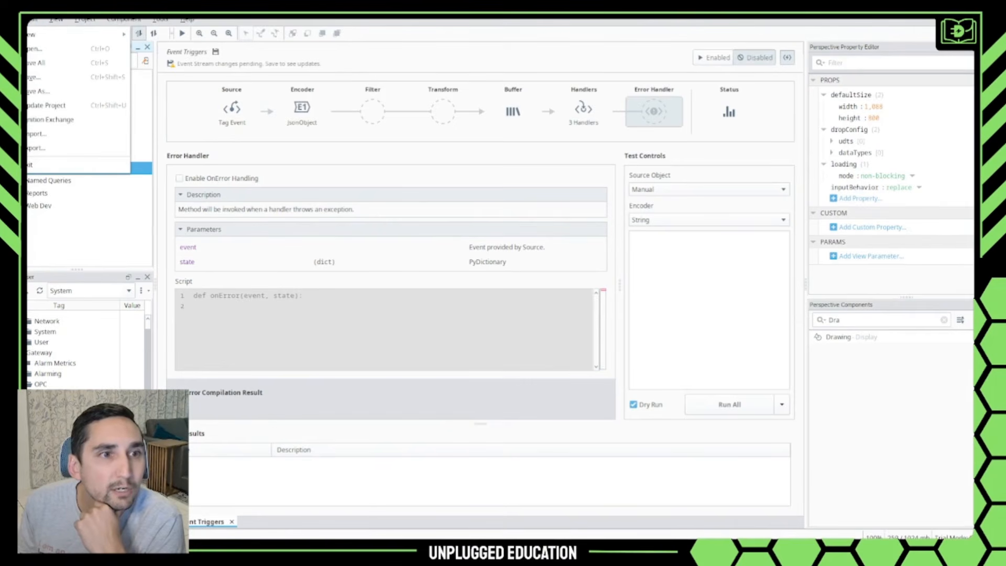
left_click(493, 36)
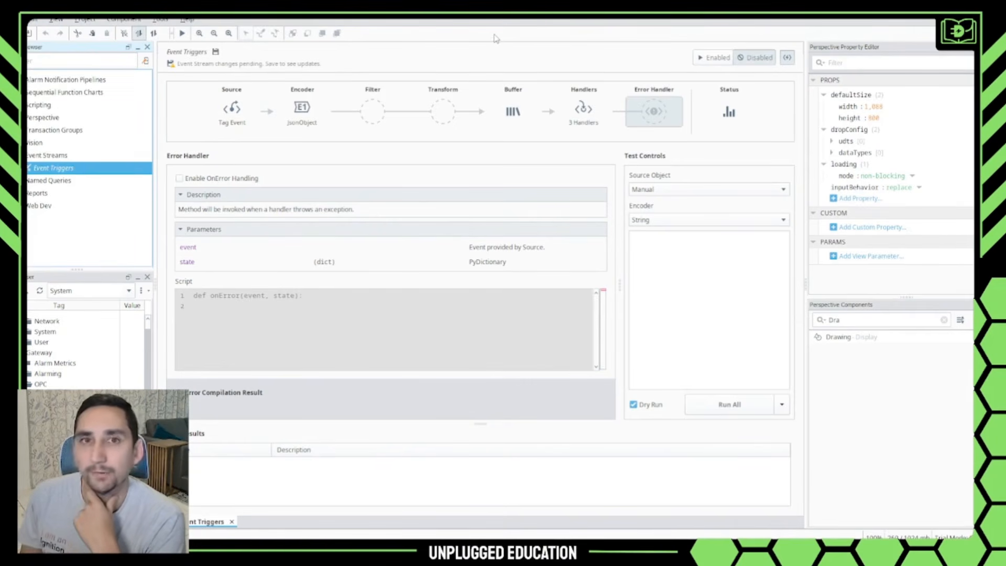